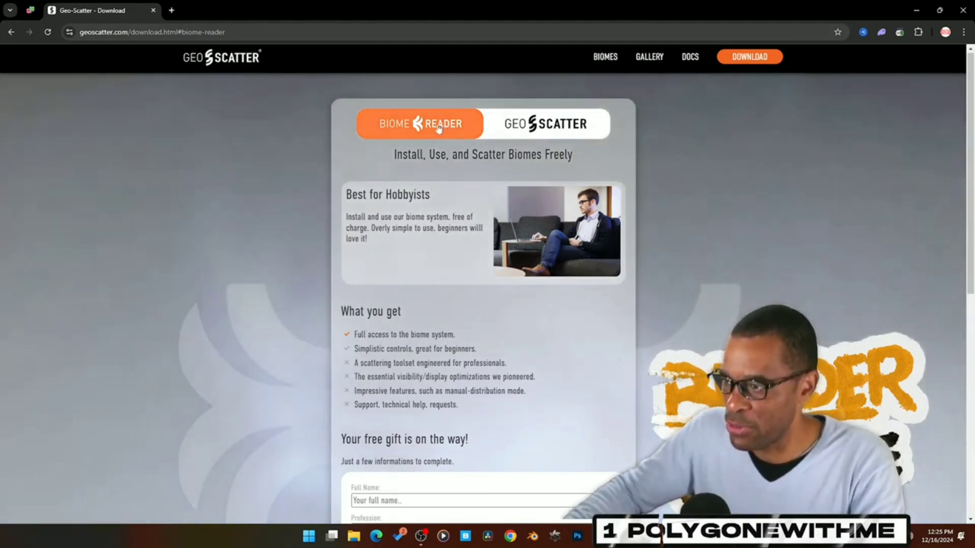
Step: Compare the Biome-Reader and Geo-Scatter offers on the download page, including the free download request form
left_click(546, 123)
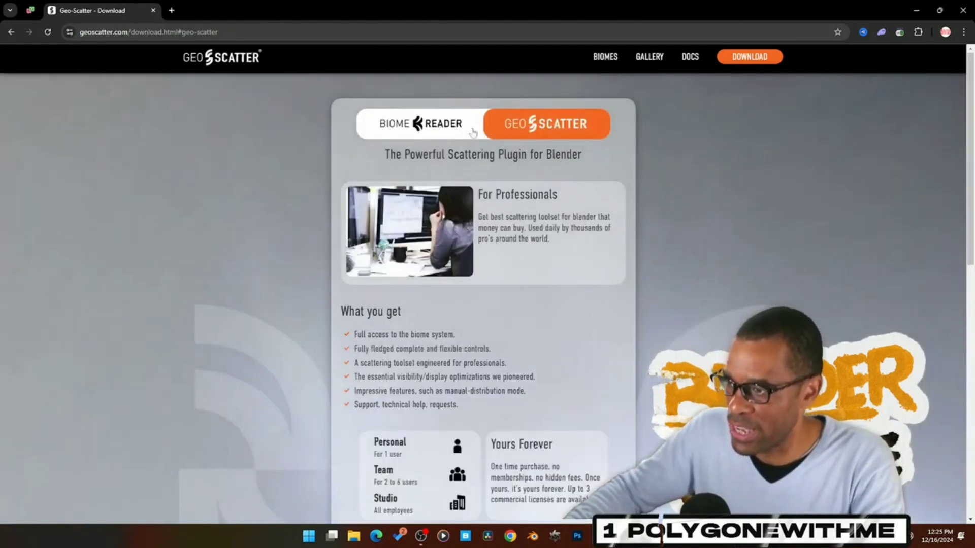
left_click(437, 127)
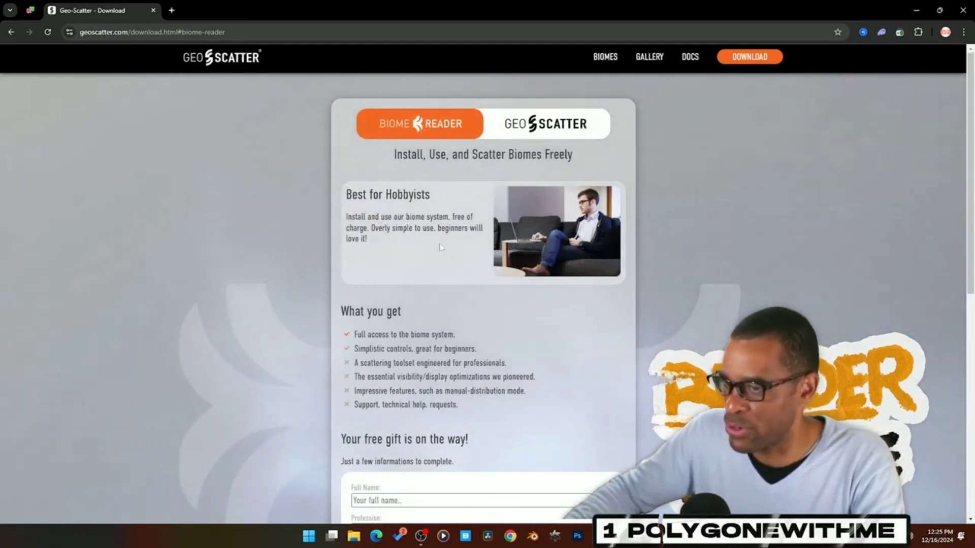
scroll(539, 277, "down", 5)
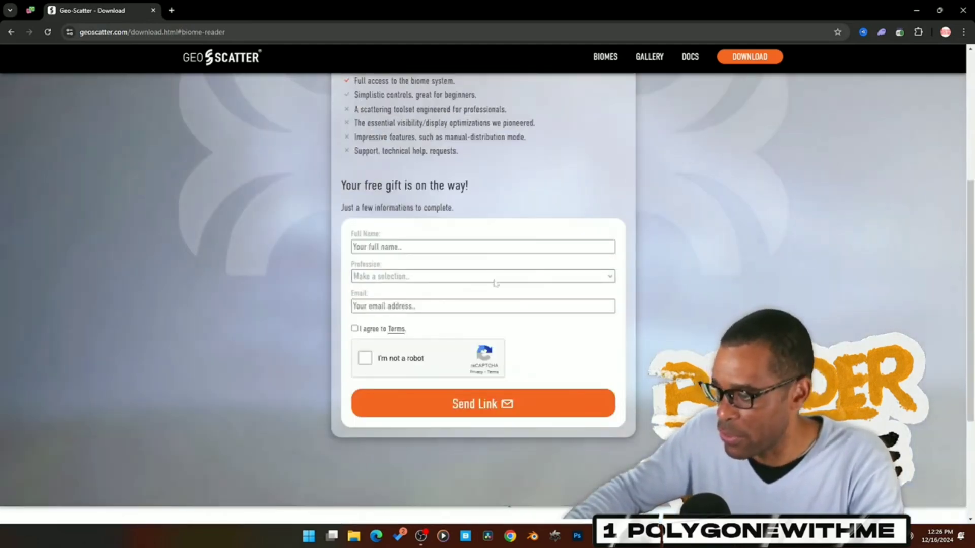
scroll(508, 281, "up", 4)
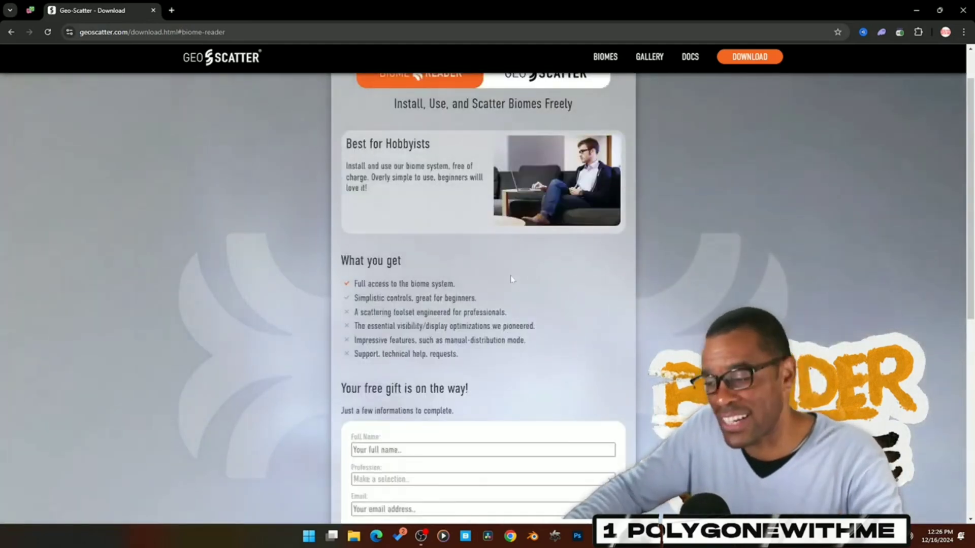
scroll(502, 269, "up", 1)
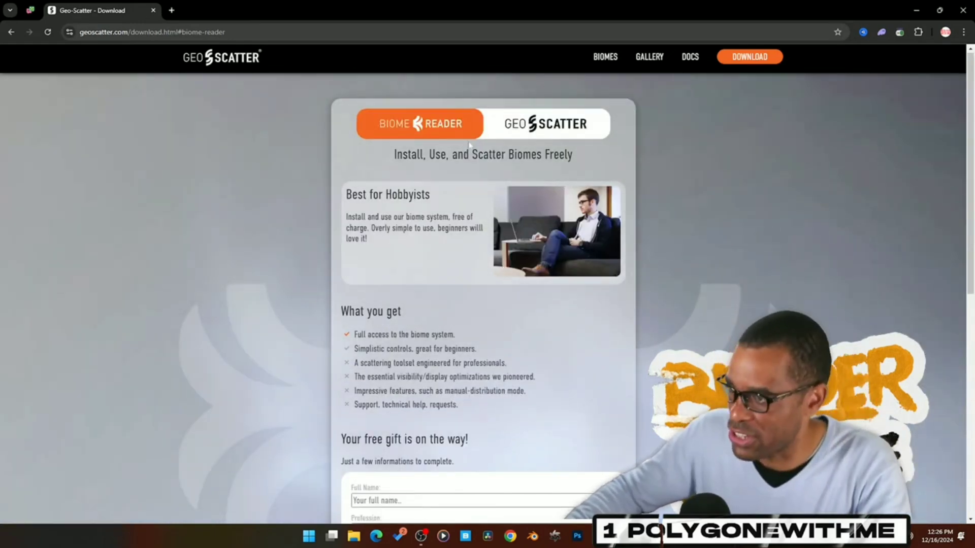
scroll(456, 213, "down", 6)
scroll(453, 209, "up", 5)
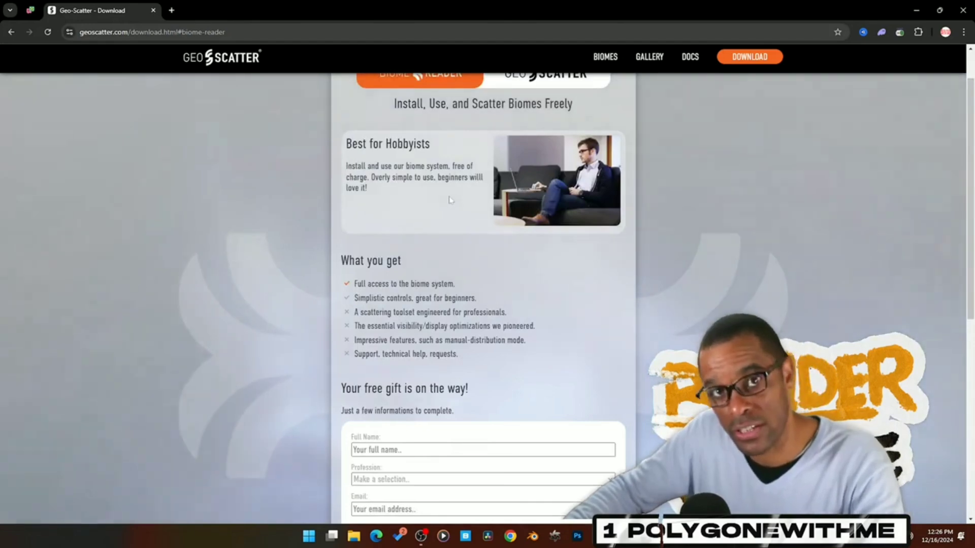
Step: Switch to Blender and check the enabled add-ons in the enlarged preferences window for Biome-Reader
left_click(915, 11)
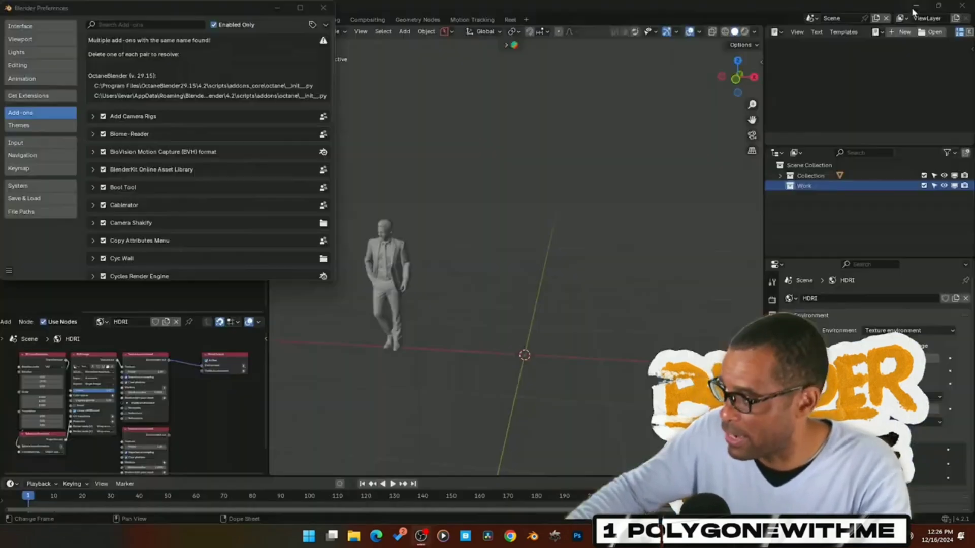
left_click(299, 8)
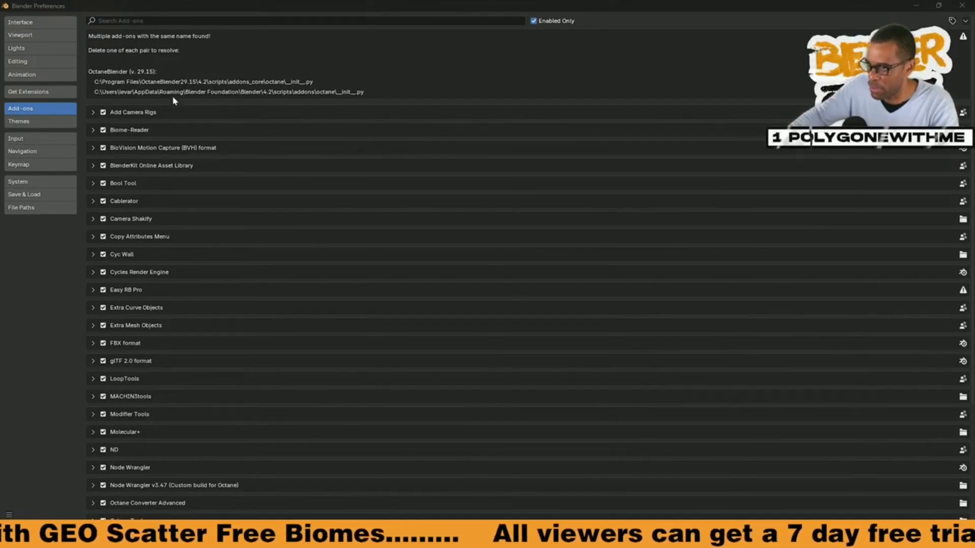
left_click(196, 21)
type("o")
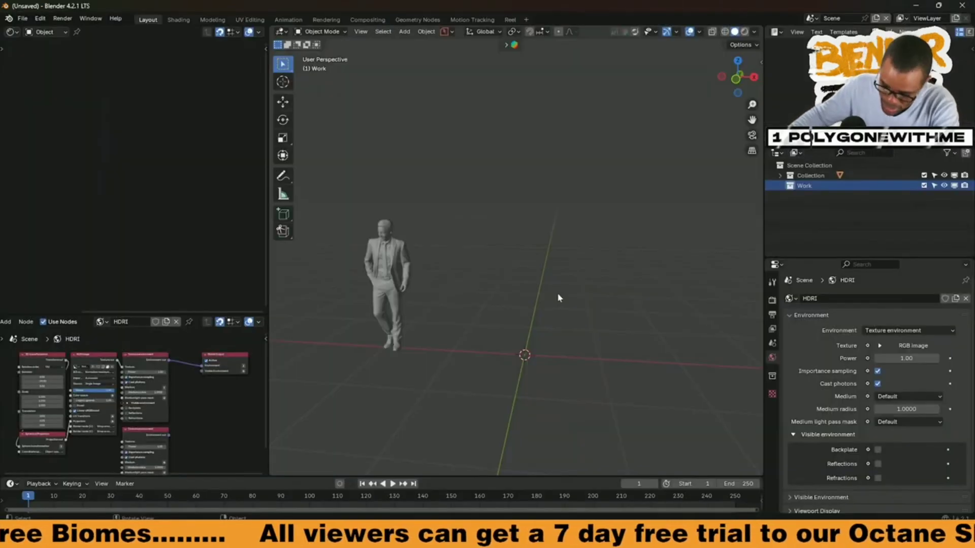
Step: Show the 3D viewport sidebar with the Biome-Reader settings
key("n")
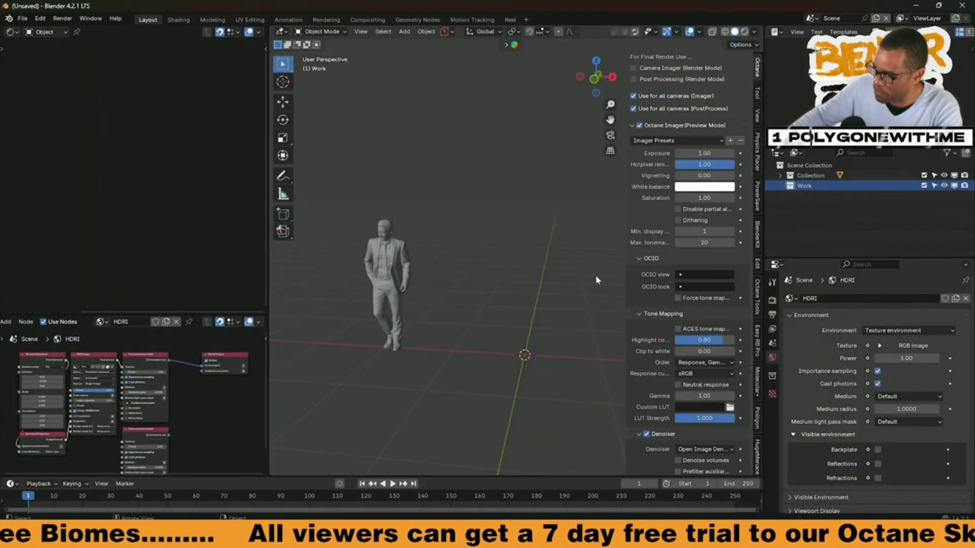
middle_click_drag(758, 429, 757, 374)
left_click(757, 452)
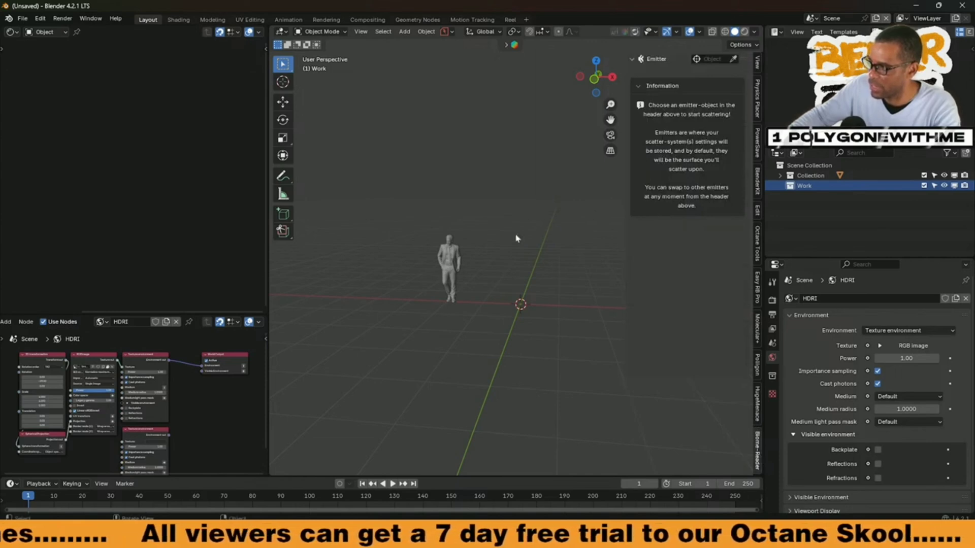
Step: Add a plane at the world origin, scale it up to about 63 m² and apply its scale
key("shift+a")
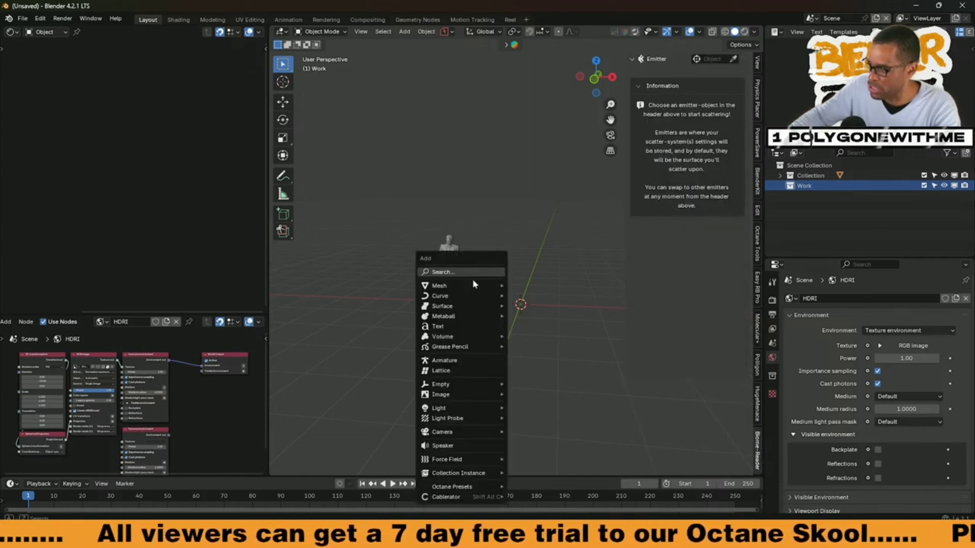
mouse_move(472, 284)
left_click(528, 60)
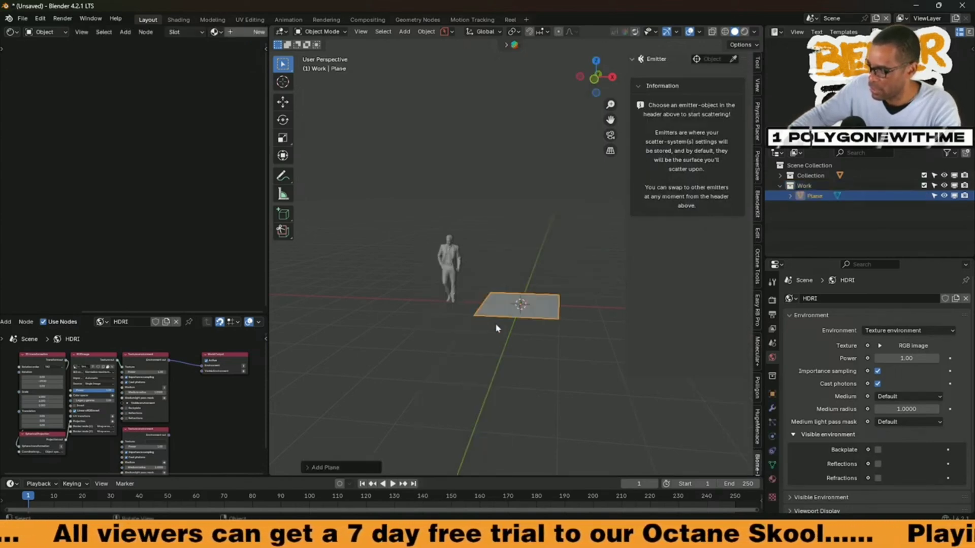
key("s")
left_click(414, 386)
key("ctrl+a")
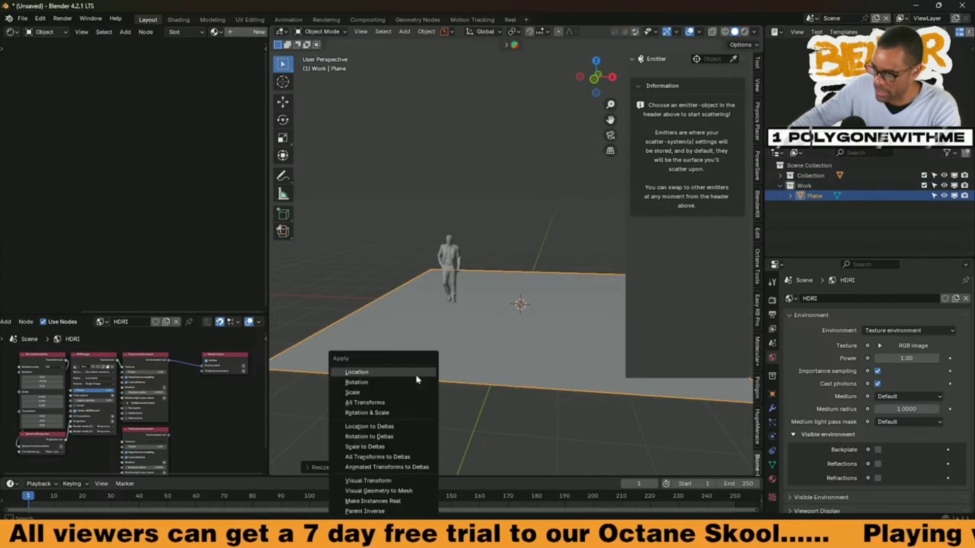
left_click(390, 394)
Step: Widen the 3D viewport and pick the plane as the Biome-Reader emitter object
middle_click_drag(509, 328, 453, 321)
left_click_drag(268, 258, 208, 257)
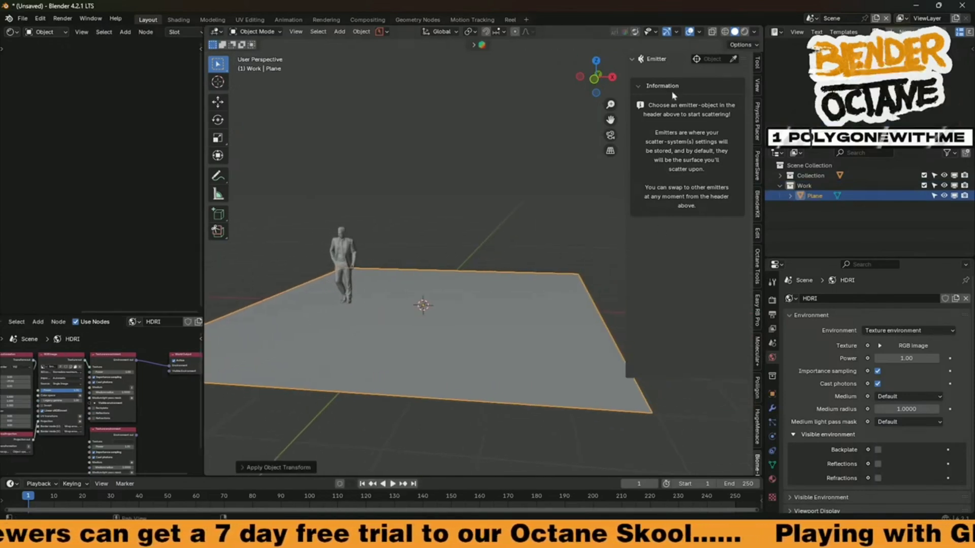
left_click(495, 282)
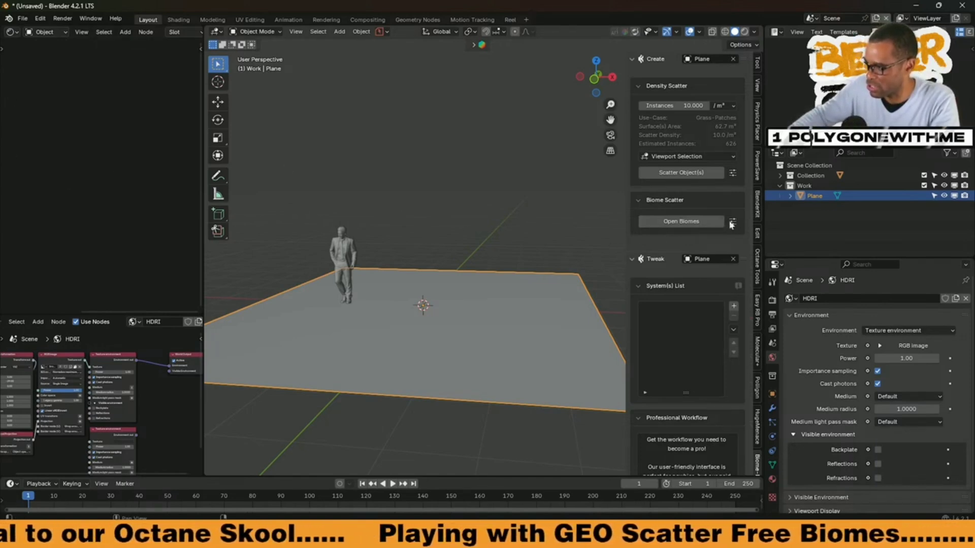
Step: Open the biome library in an enlarged window and widen its navigation column to fit the full folder names
left_click(688, 225)
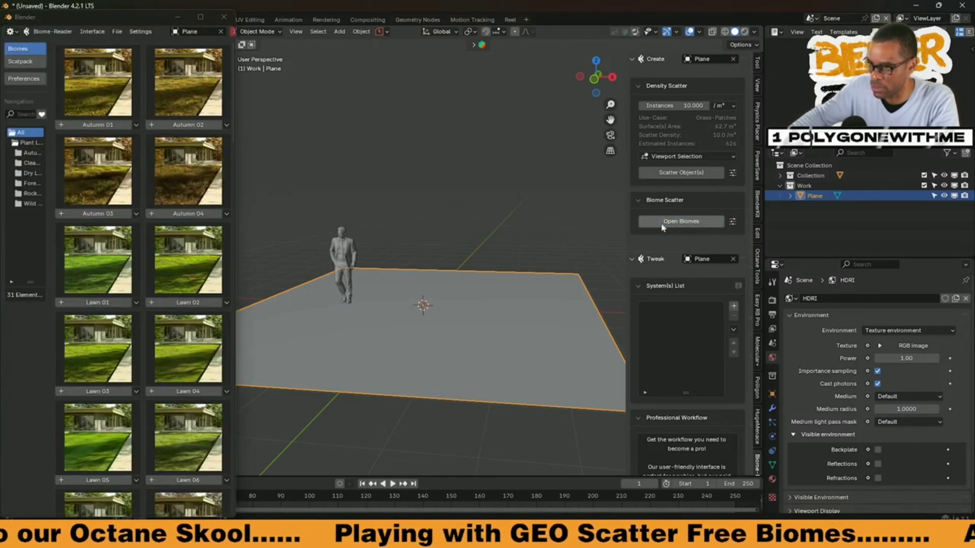
left_click(201, 17)
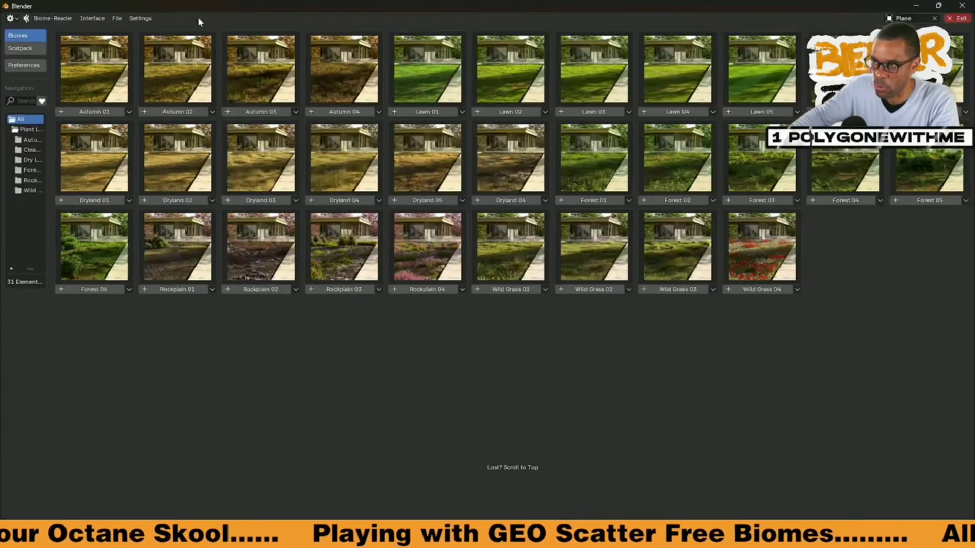
left_click(101, 18)
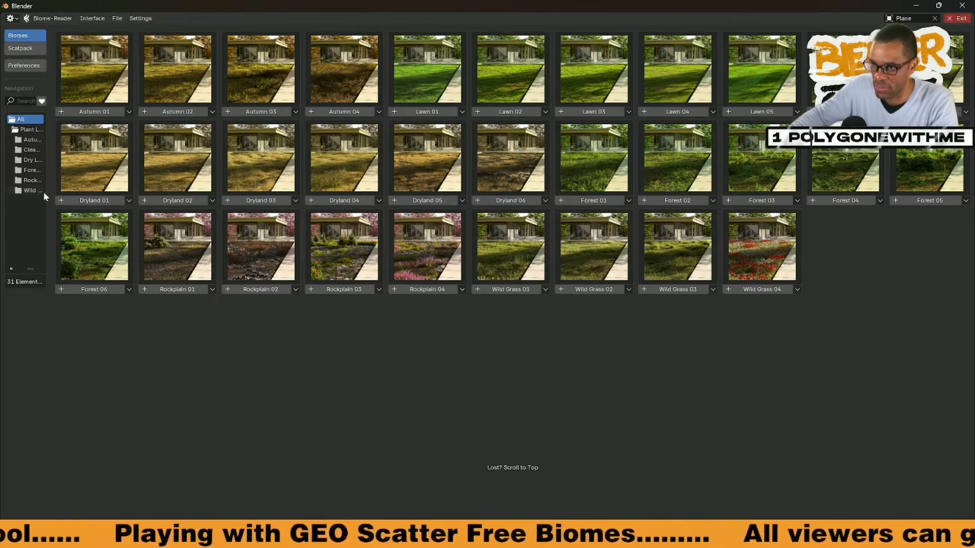
left_click_drag(50, 198, 100, 198)
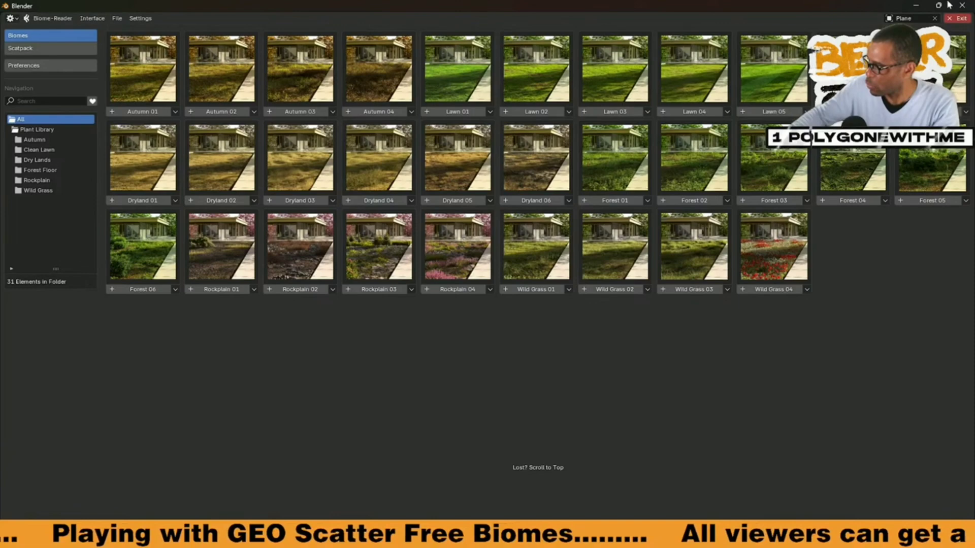
Step: Bring the minimized biome library back and place it as a smaller floating window beside the plane
left_click(915, 6)
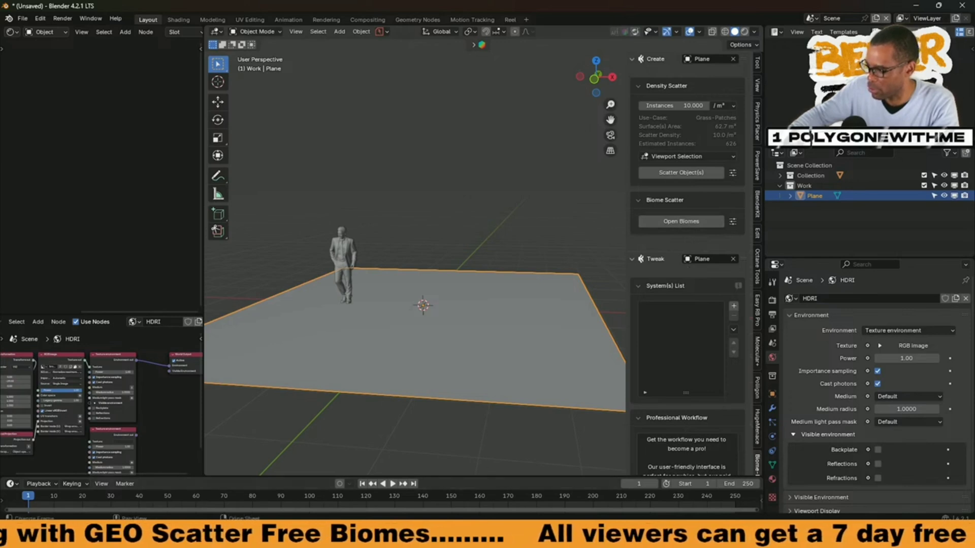
mouse_move(666, 536)
left_click(676, 502)
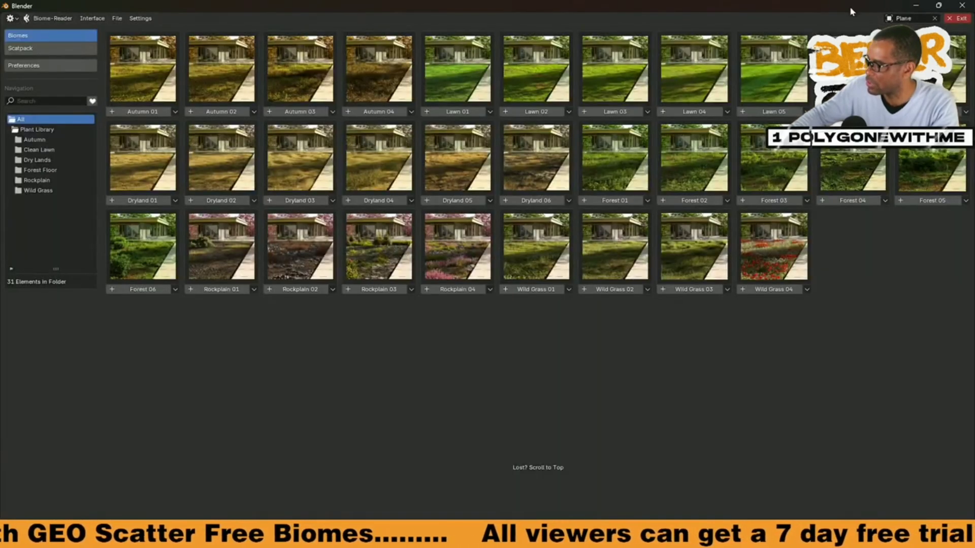
left_click_drag(851, 7, 102, 50)
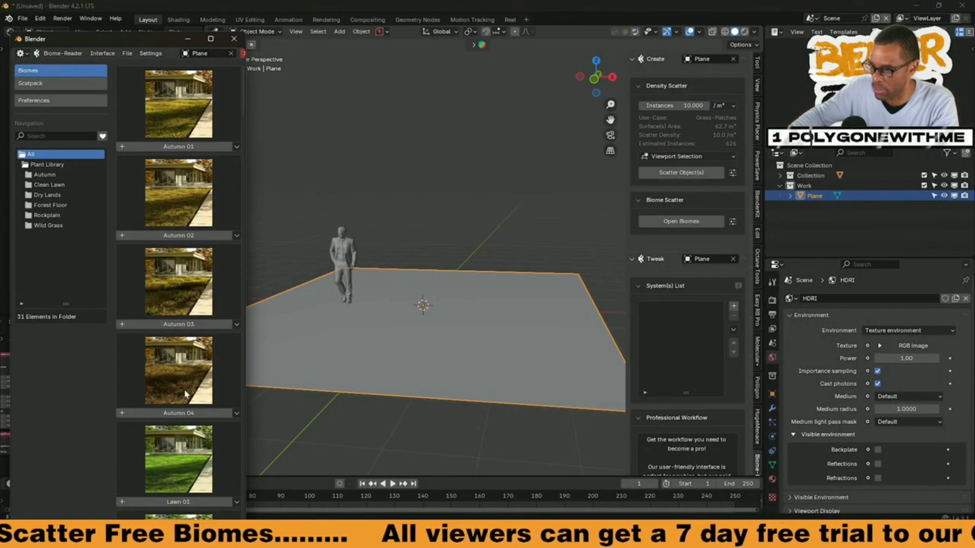
Step: Try to scatter the Forest 03 biome across the plane
scroll(224, 181, "down", 10)
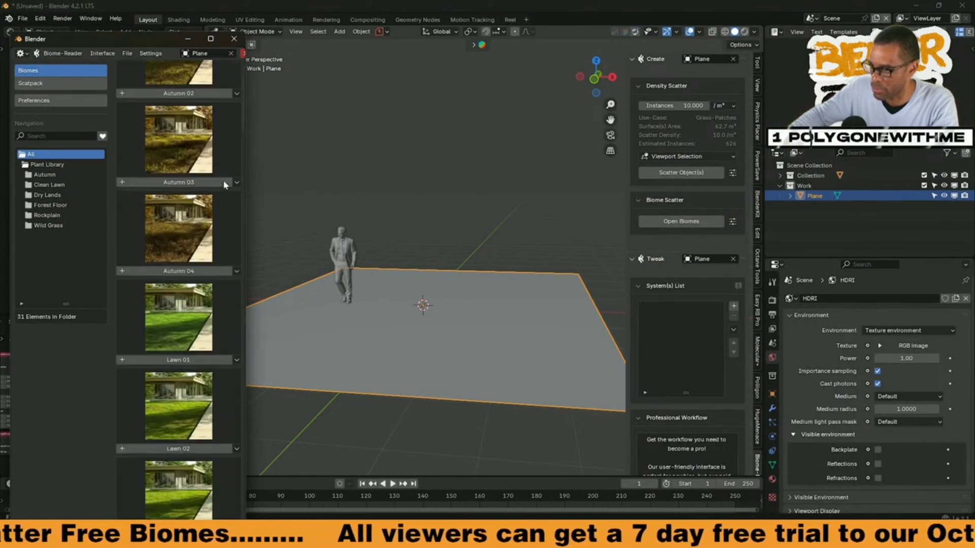
scroll(213, 321, "down", 20)
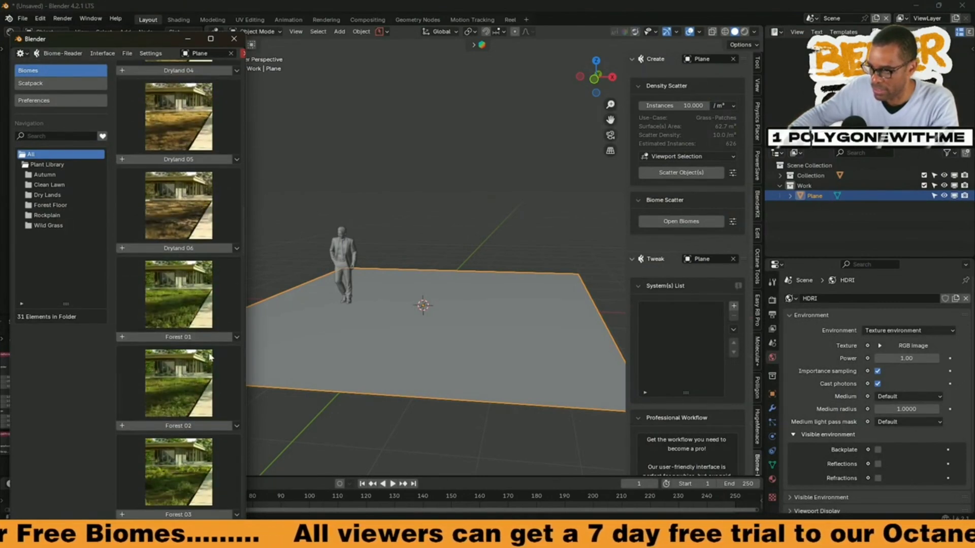
scroll(210, 357, "down", 2)
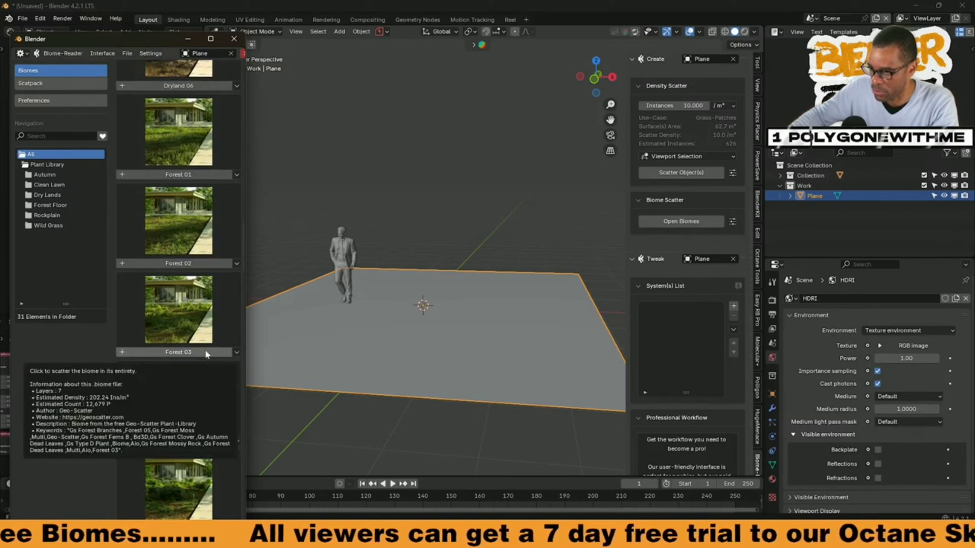
left_click(160, 352)
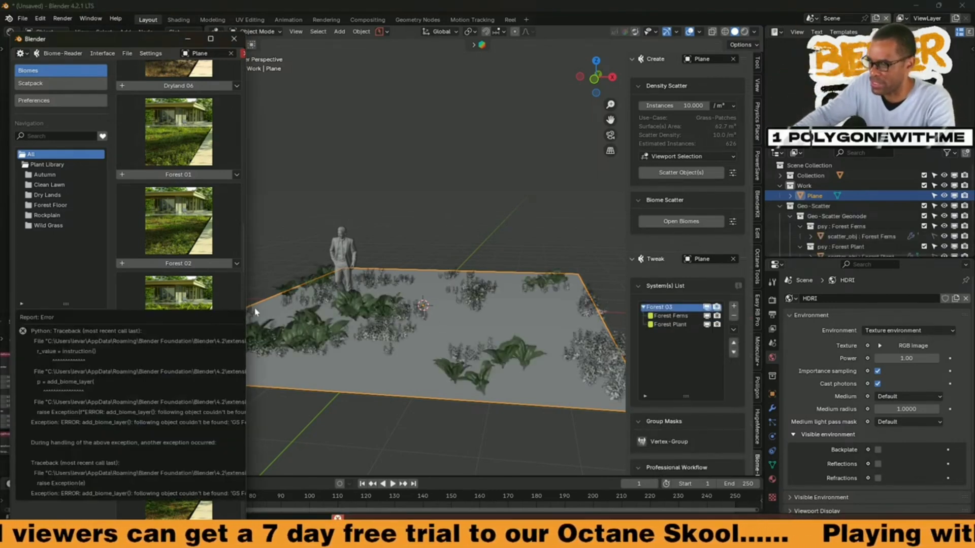
left_click_drag(246, 306, 219, 289)
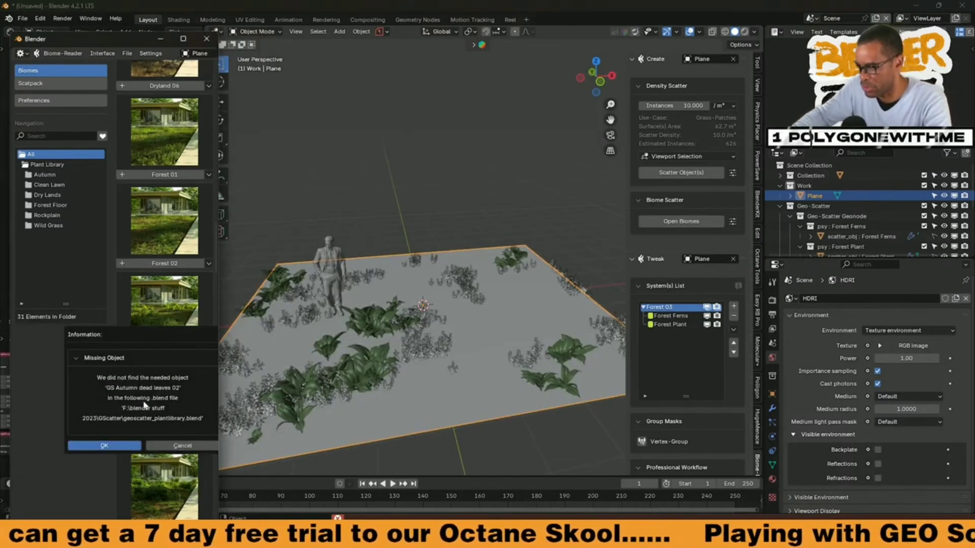
Step: Undo the Forest 03 scatter and cancel the missing-object dialog
left_click(457, 384)
key("ctrl+z")
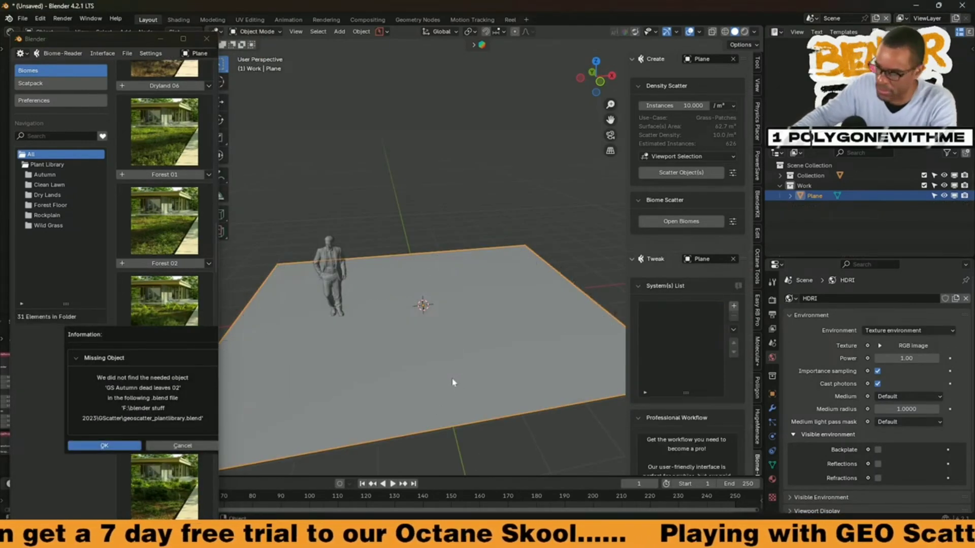
left_click(194, 447)
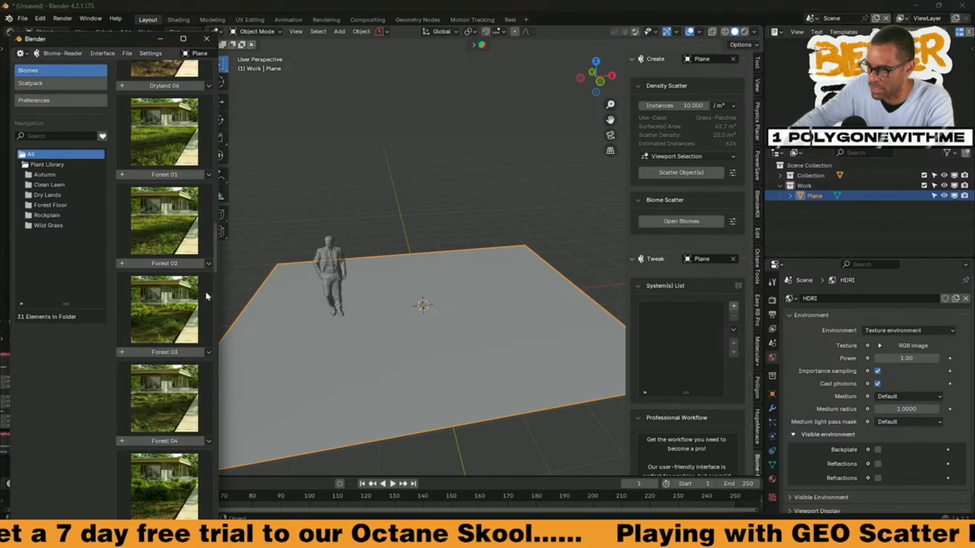
Step: Scatter the Rockplain 03 biome across the plane and close the biome library
left_click_drag(215, 237, 215, 296)
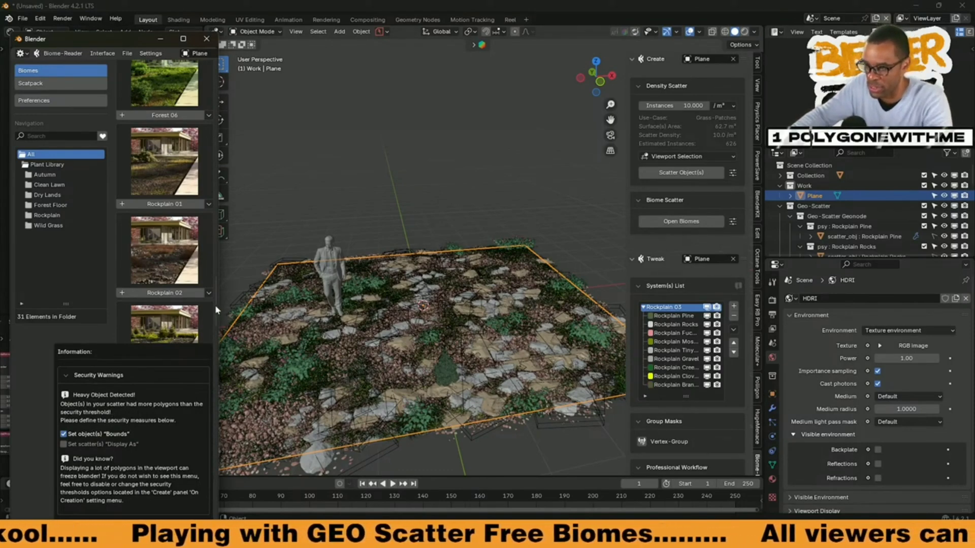
left_click_drag(214, 318, 203, 379)
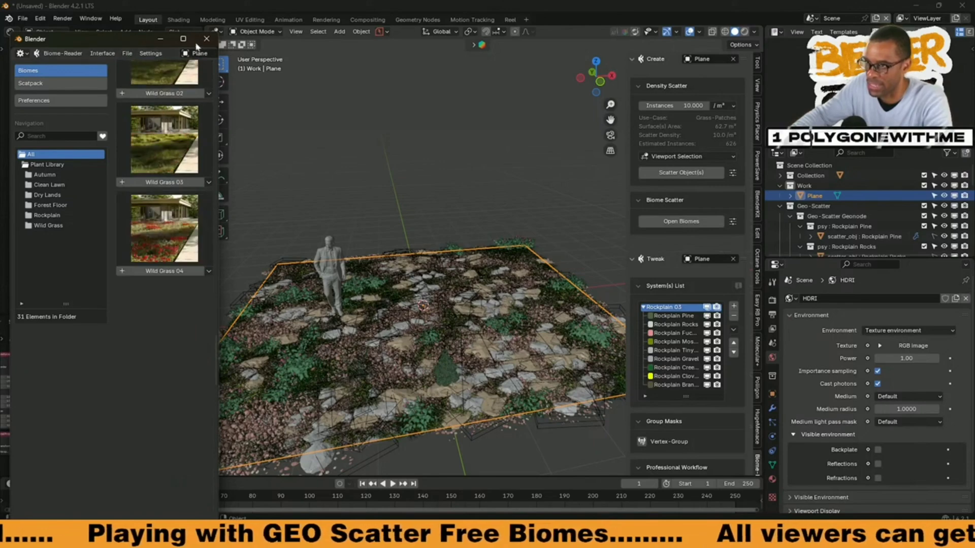
left_click(206, 39)
Step: Widen the Biome-Reader sidebar to fit the full layer names in the Rockplain 03 system list
middle_click_drag(454, 322, 610, 346)
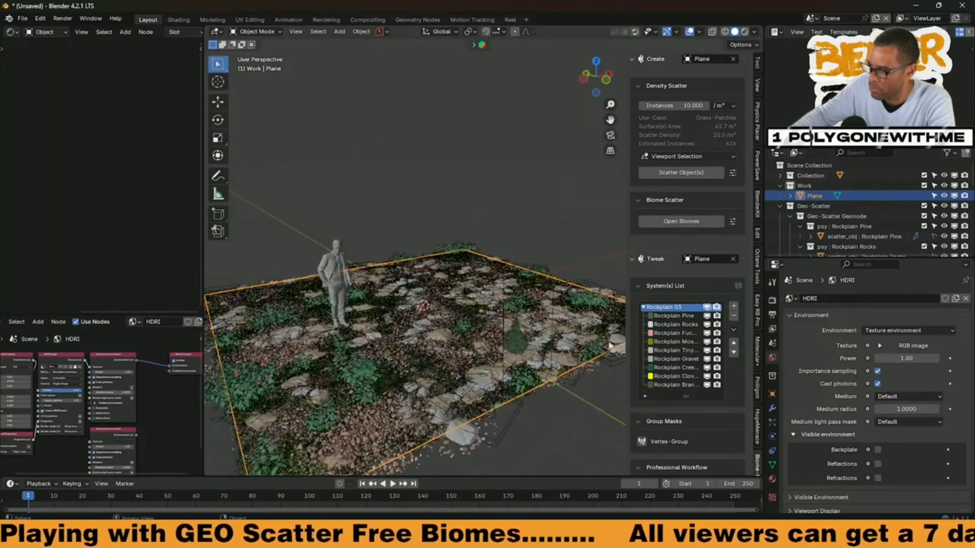
left_click_drag(625, 244, 582, 247)
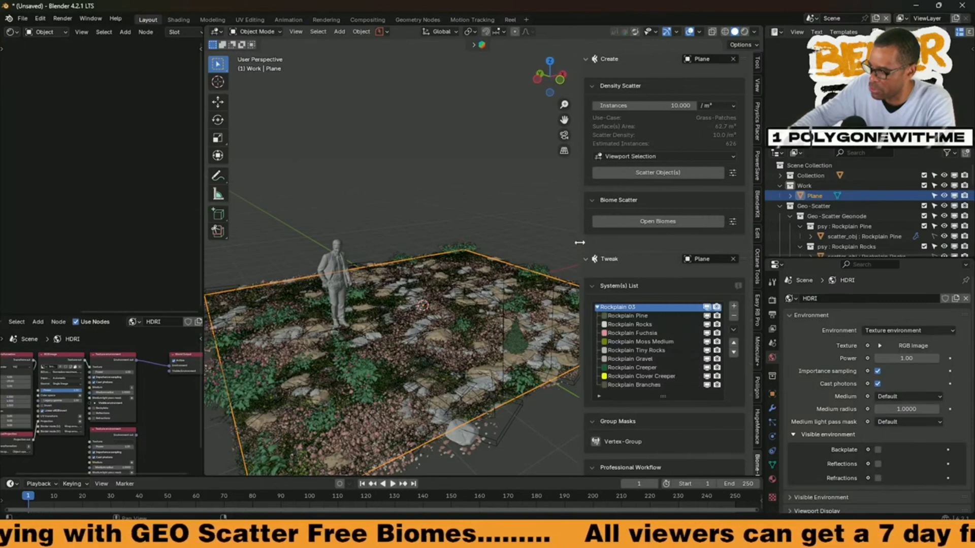
scroll(622, 273, "down", 5)
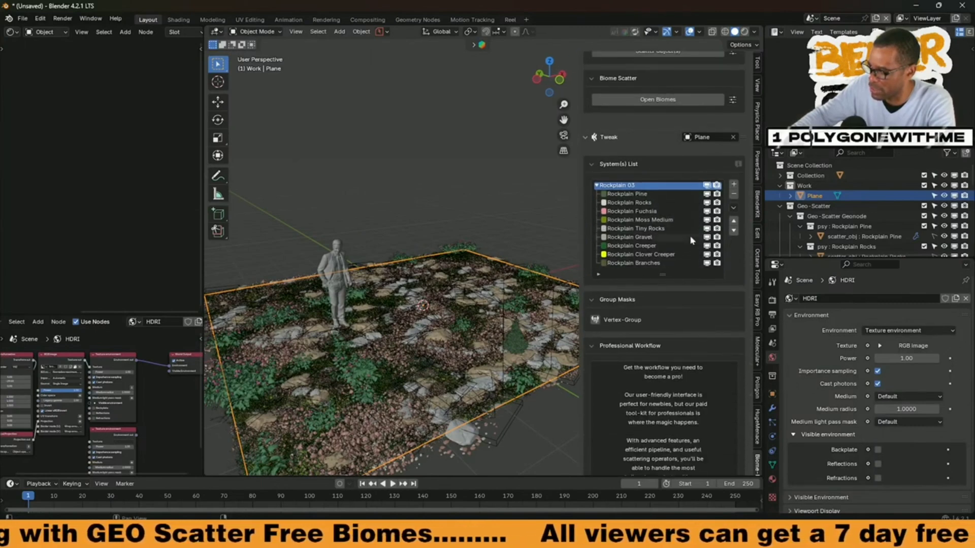
Step: Preview the Rockplain 03 scatter on the plane in rendered viewport shading
scroll(680, 269, "down", 3)
scroll(634, 269, "down", 2)
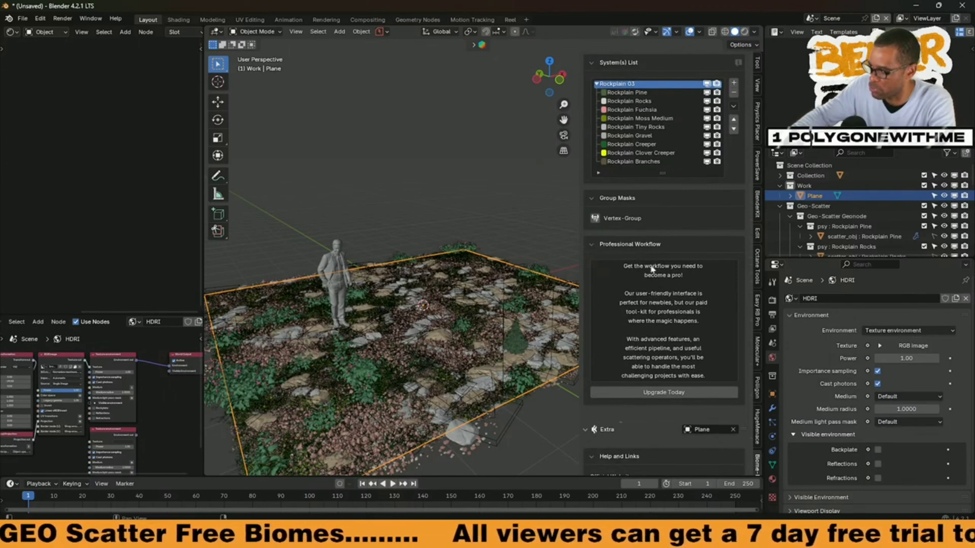
scroll(639, 351, "down", 4)
scroll(645, 351, "up", 12)
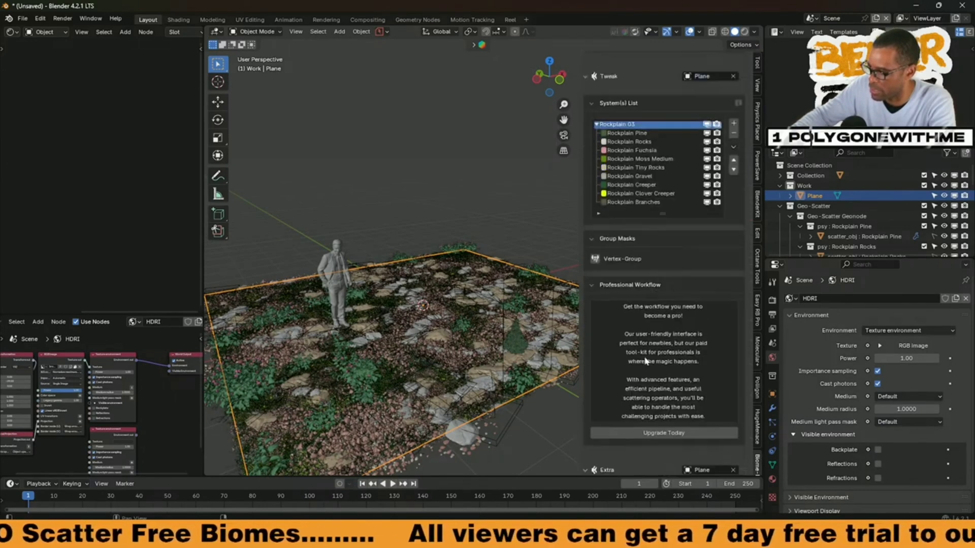
middle_click_drag(520, 291, 572, 163)
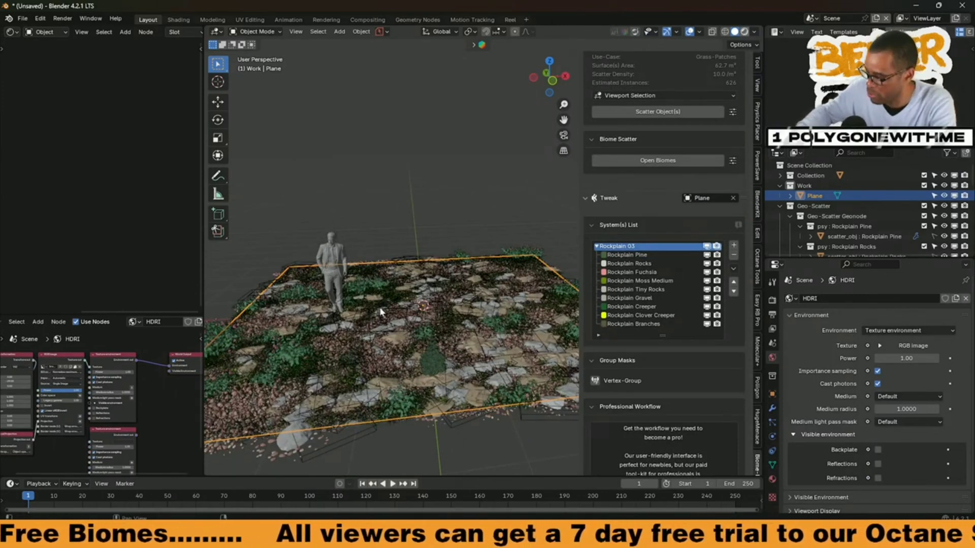
key("shift+z")
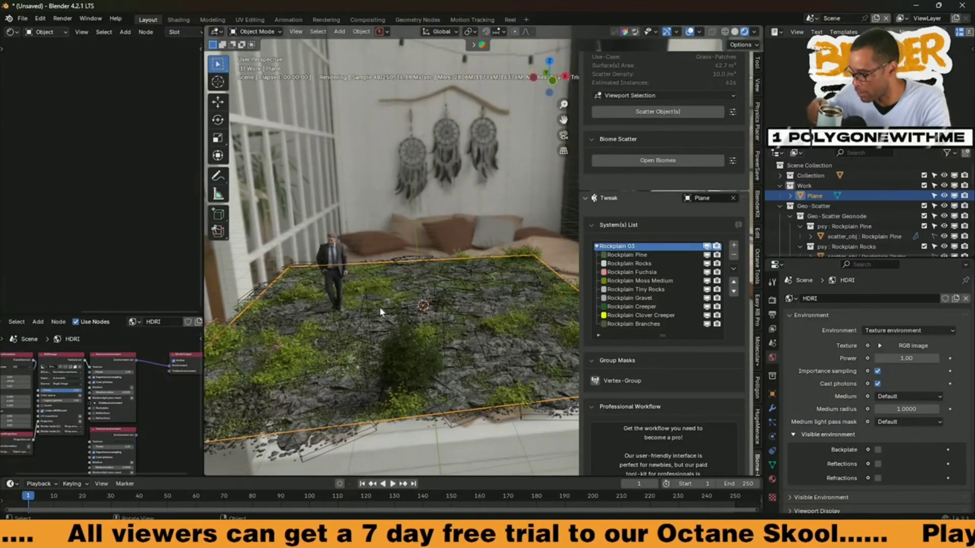
middle_click_drag(448, 339, 500, 352)
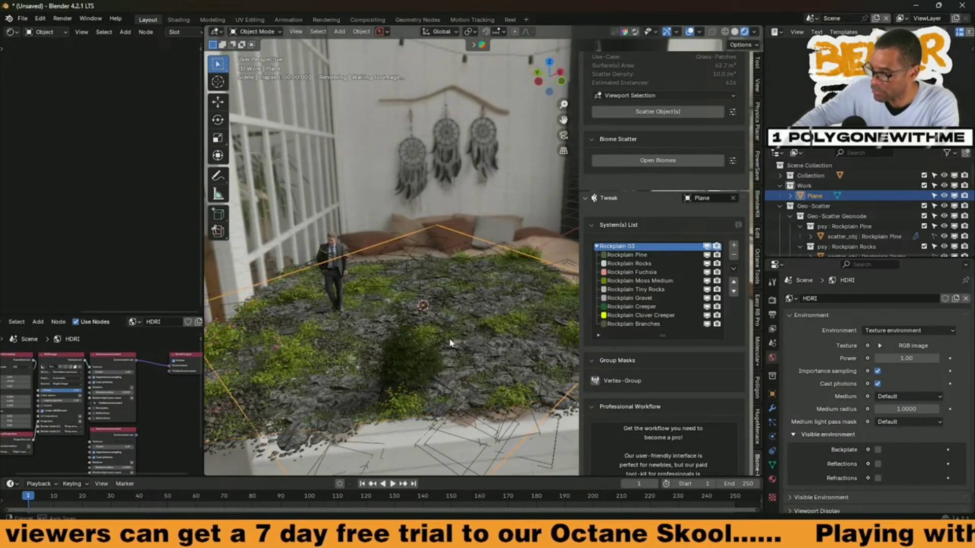
middle_click_drag(443, 323, 447, 308)
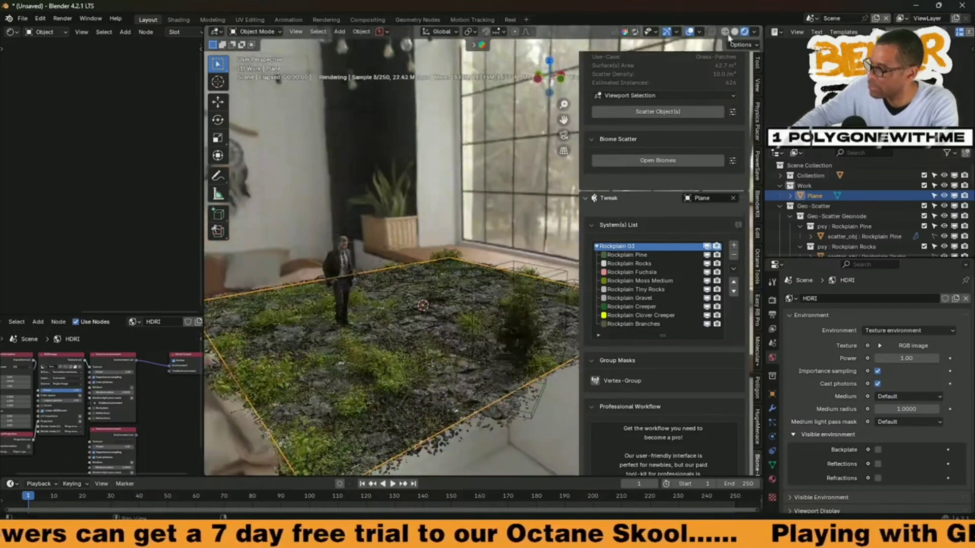
Step: Hide the viewport overlays and the sidebar, and inspect the rendered Rockplain 03 scatter around the standing figure
left_click(690, 31)
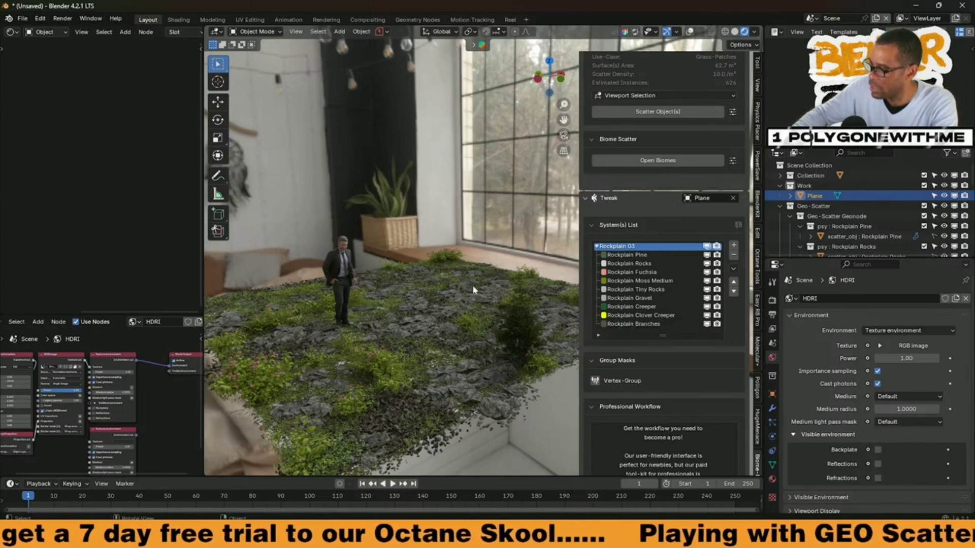
key("n")
middle_click_drag(446, 343, 467, 319)
scroll(464, 323, "up", 3)
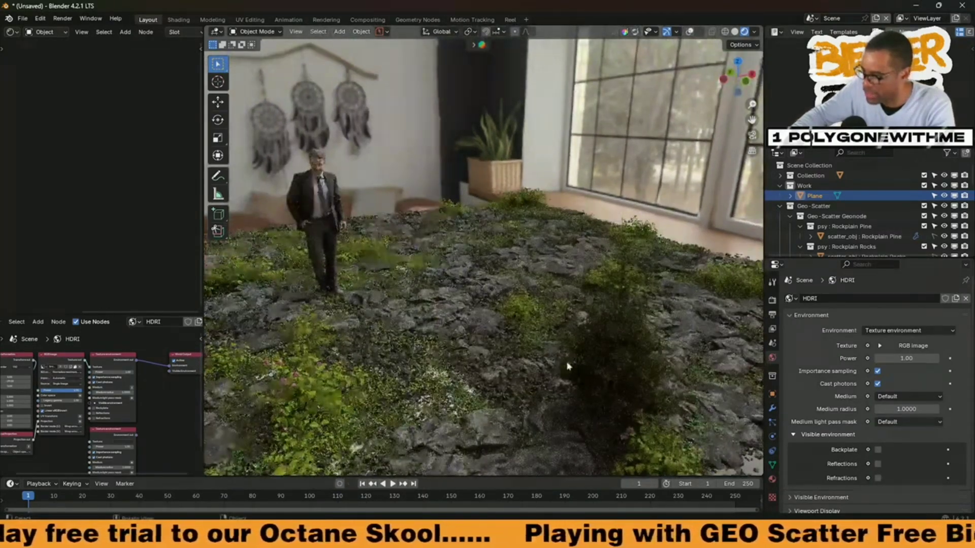
middle_click_drag(579, 362, 503, 340)
scroll(525, 366, "down", 2)
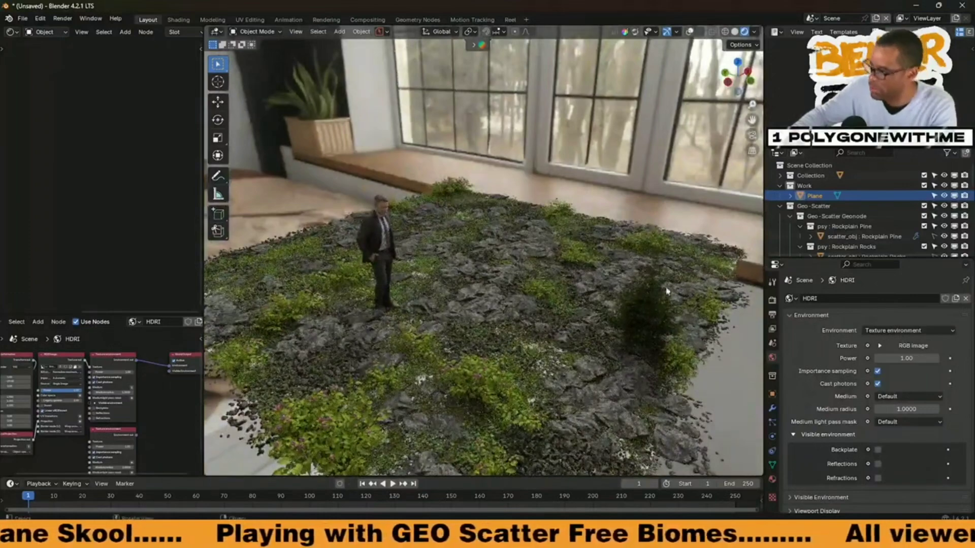
Step: Undo the Rockplain 03 scatter and try to scatter the Lawn 02 biome across the plane
key("ctrl+z")
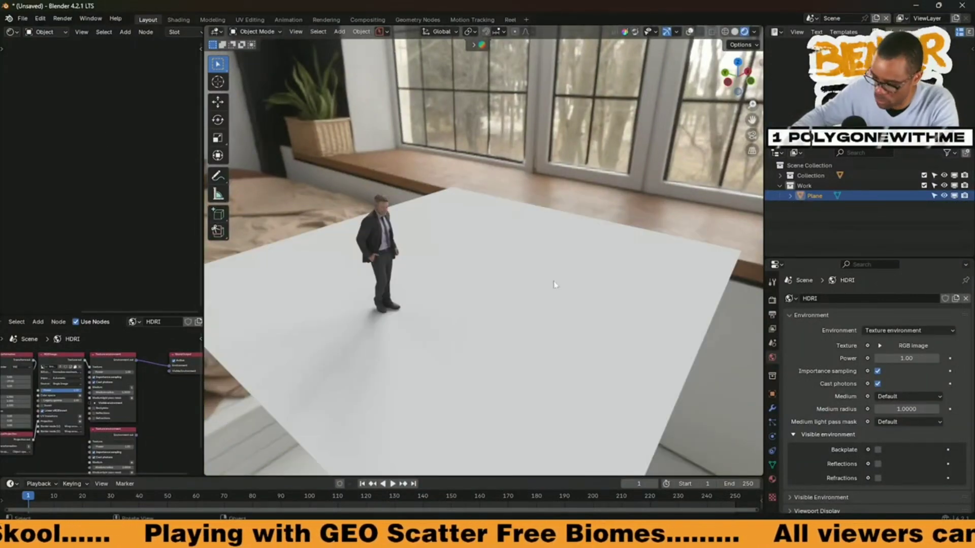
key("n")
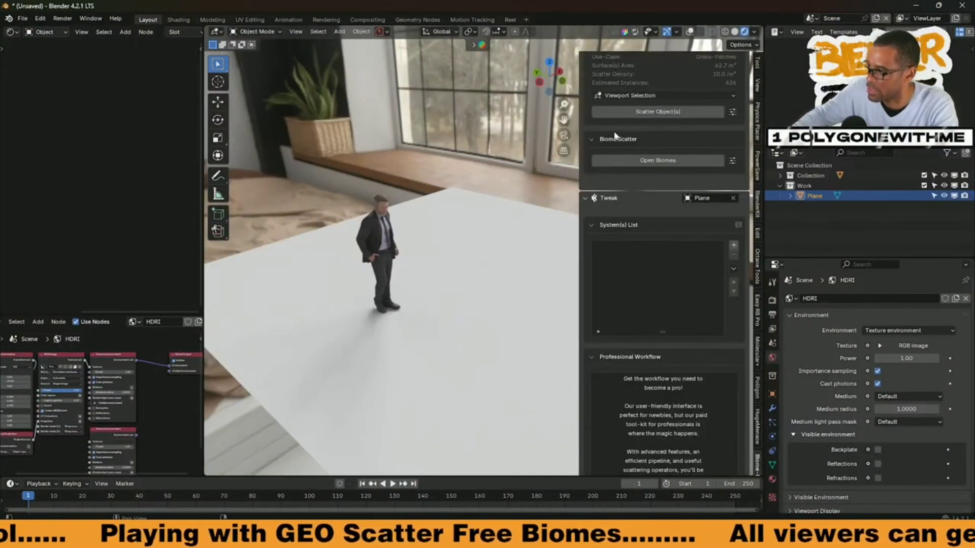
left_click(628, 160)
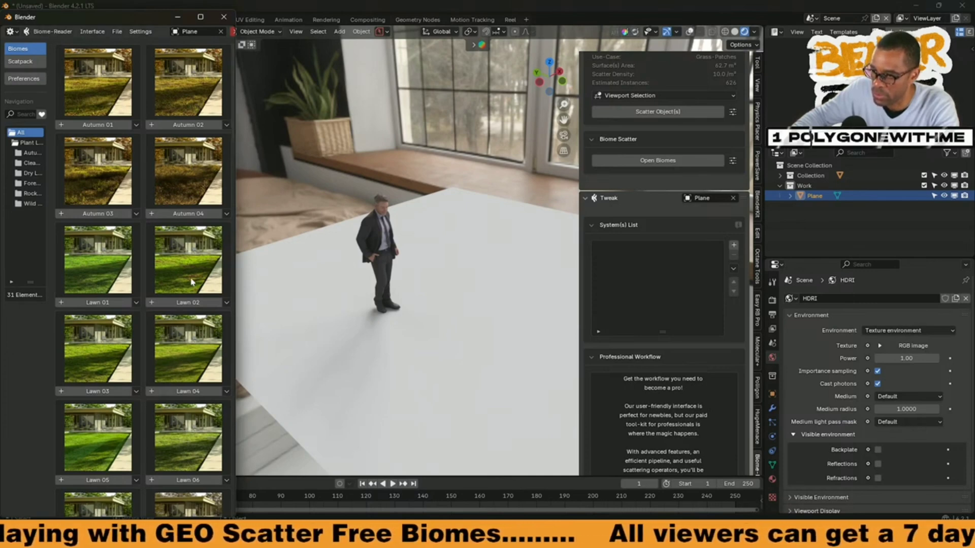
left_click(192, 305)
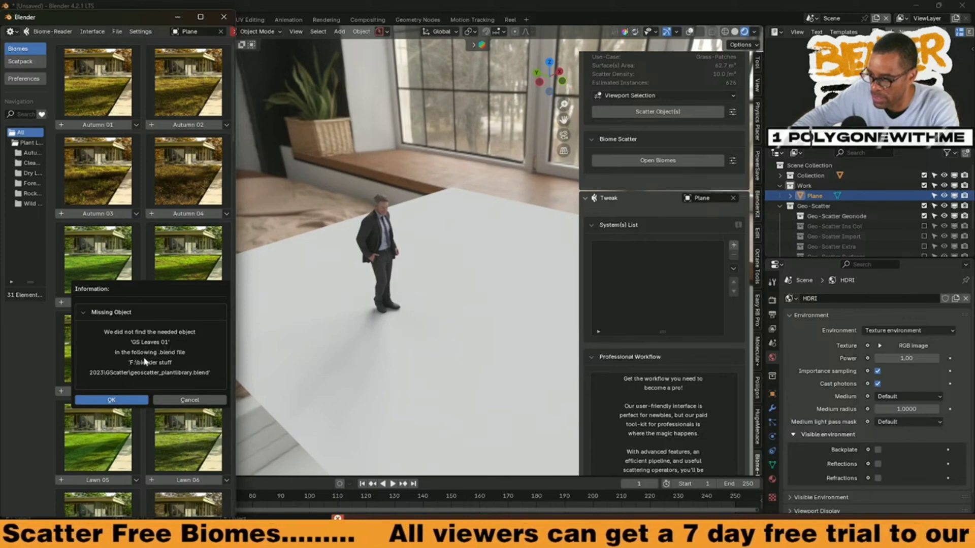
Step: Dismiss the missing-object dialog, close the biome library and hide the sidebar
left_click(142, 397)
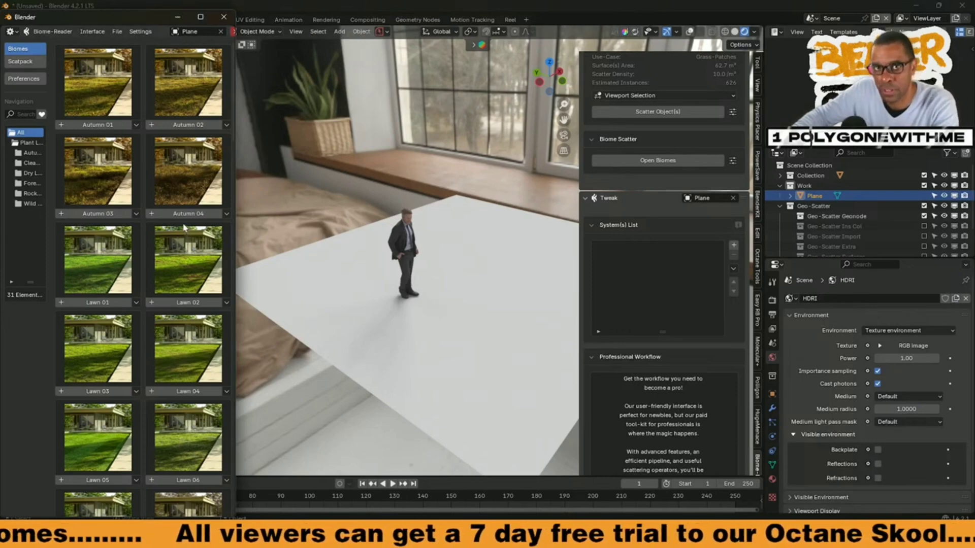
left_click(223, 17)
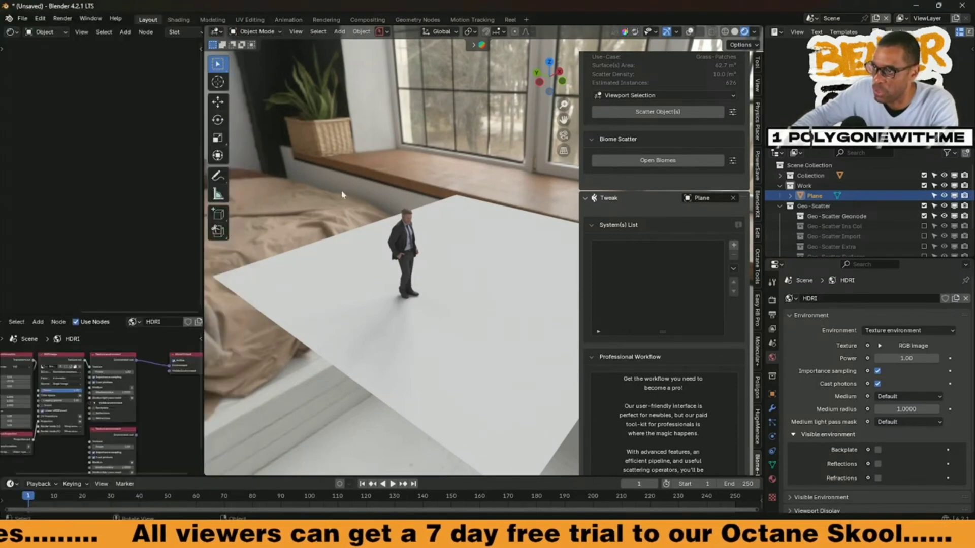
middle_click_drag(479, 305, 487, 302)
key("n")
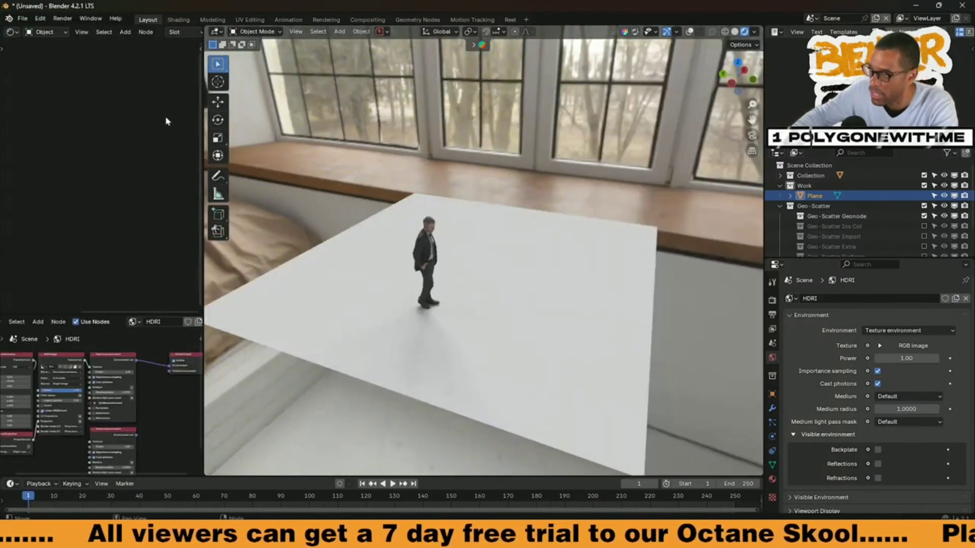
Step: Open geoscatter_plantlibrary.blend from the GScatter folder
left_click(22, 19)
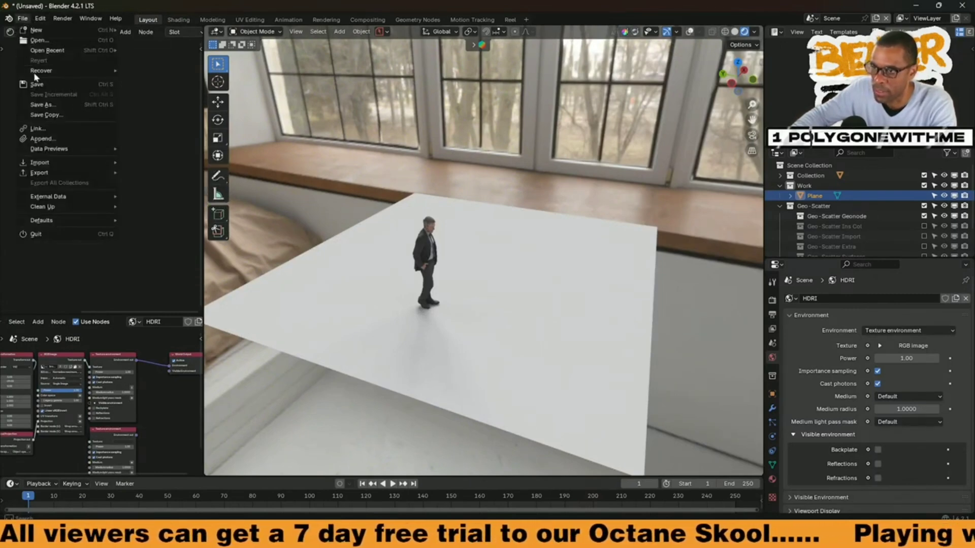
mouse_move(32, 31)
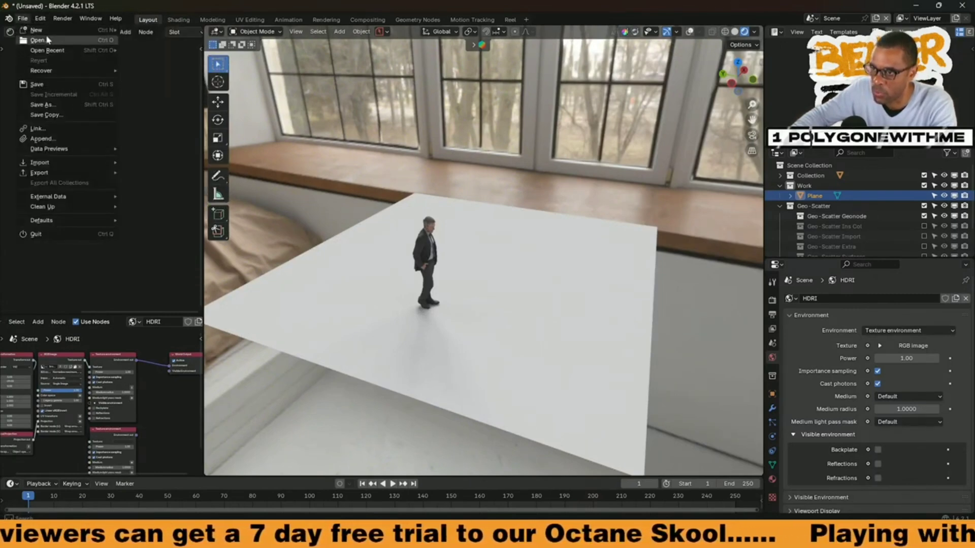
left_click(46, 40)
left_click(518, 285)
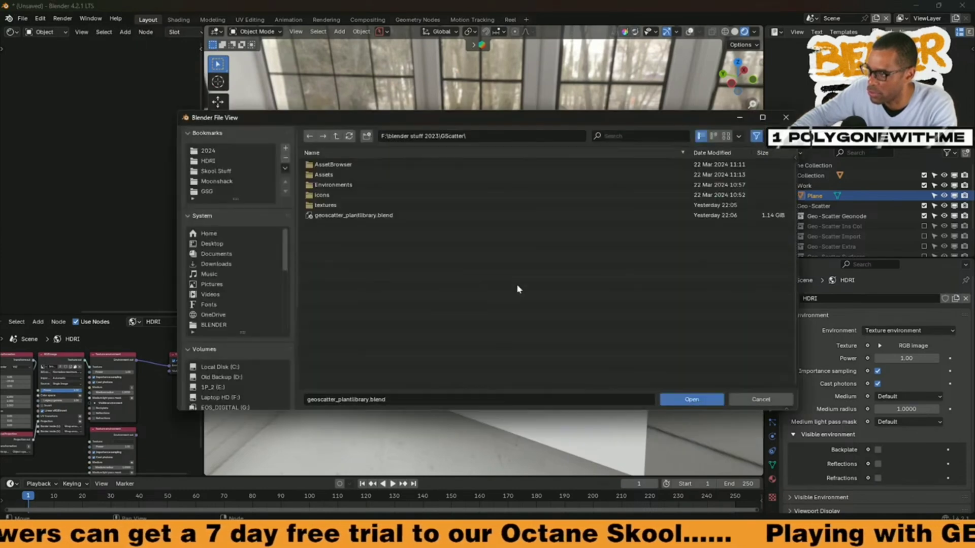
left_click(320, 217)
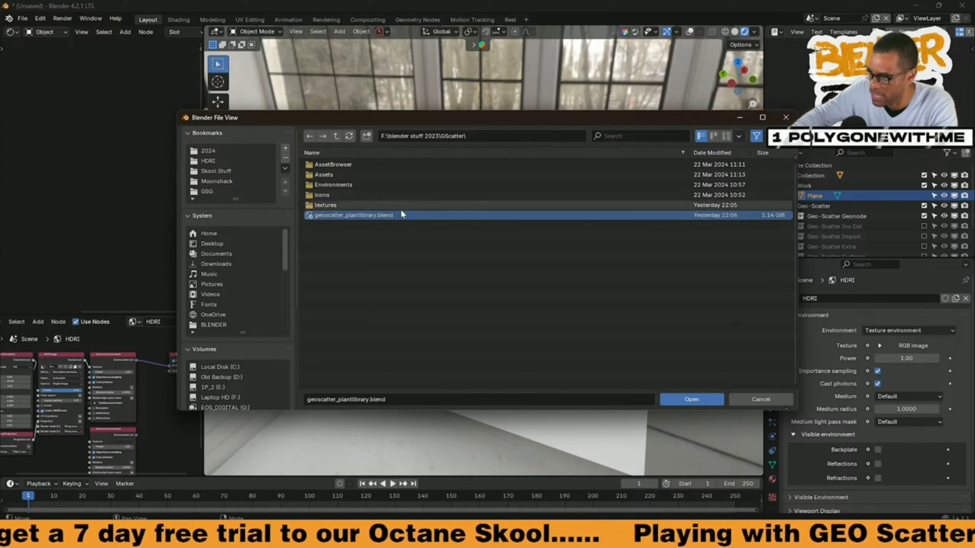
left_click(700, 399)
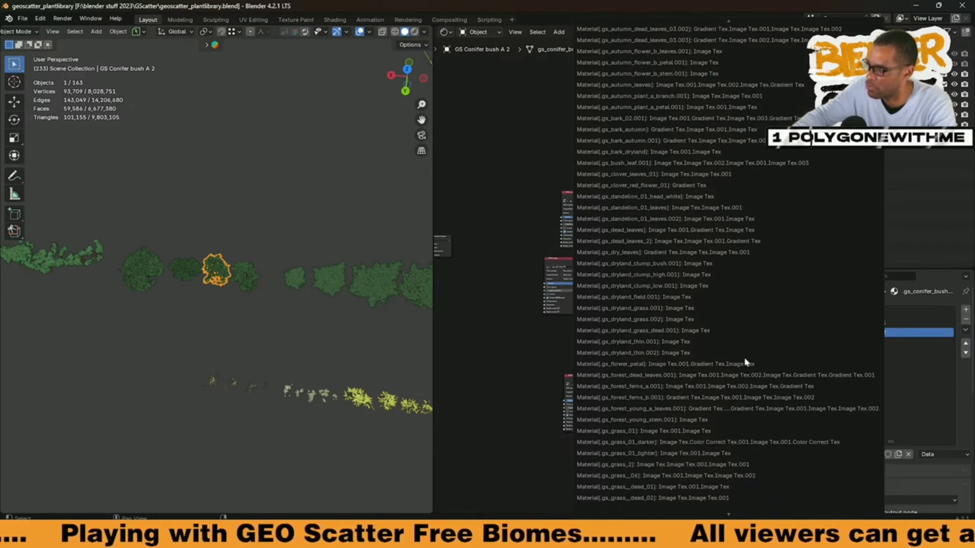
Step: Confirm the update of the plant library's legacy material nodes, keeping the scene backup enabled
scroll(746, 363, "down", 10)
scroll(744, 502, "down", 10)
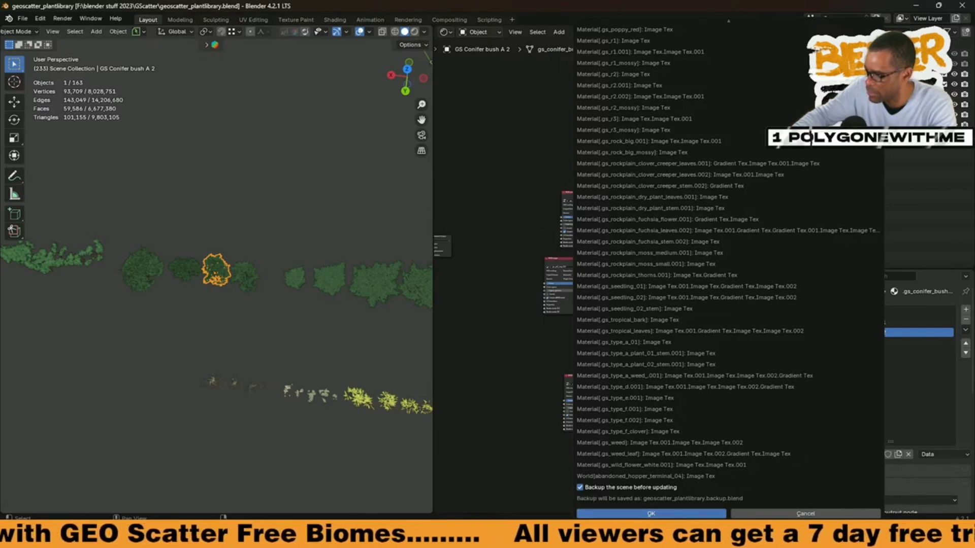
left_click(633, 514)
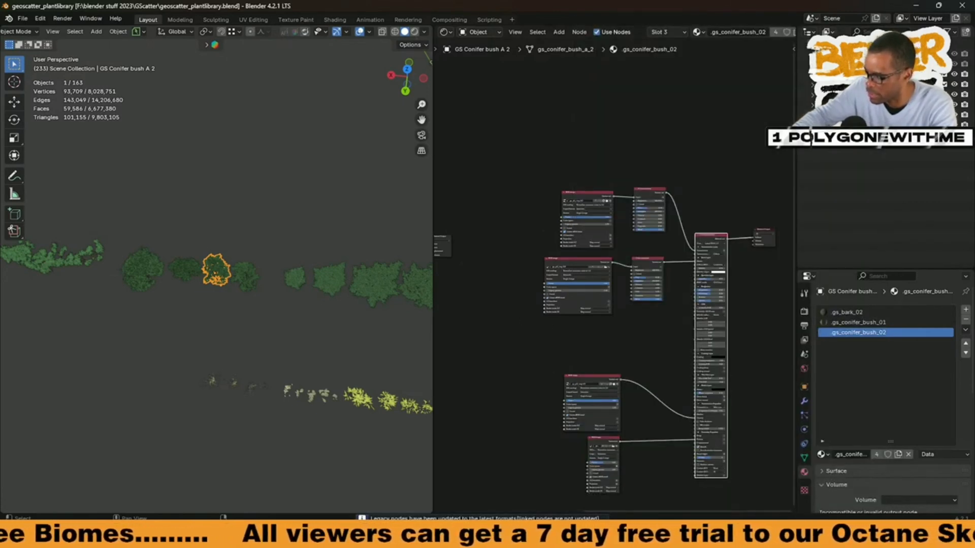
left_click(39, 19)
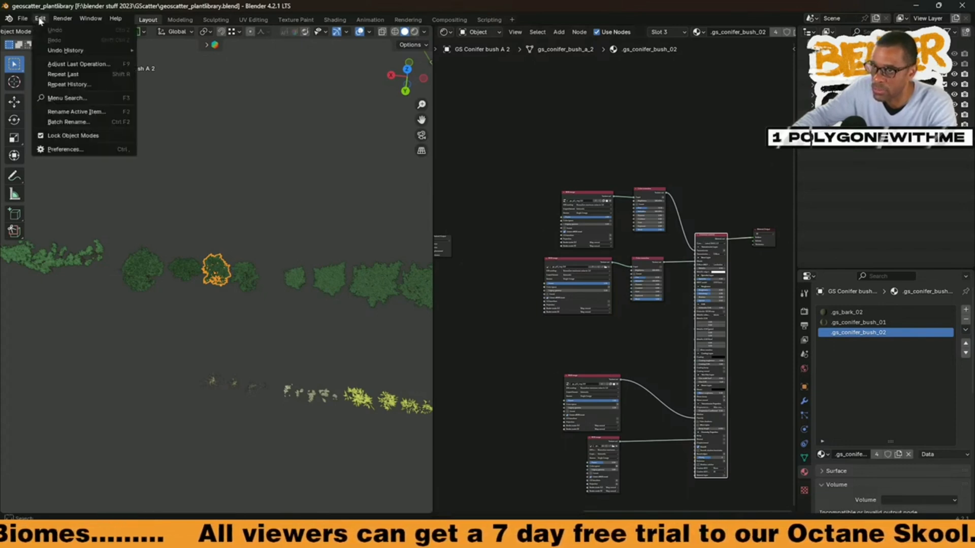
middle_click_drag(344, 311, 251, 317)
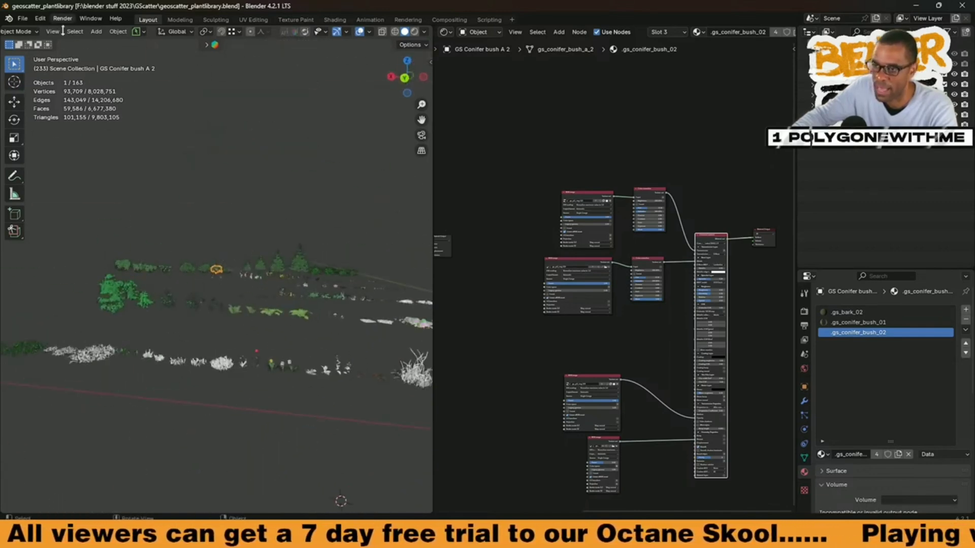
left_click(38, 19)
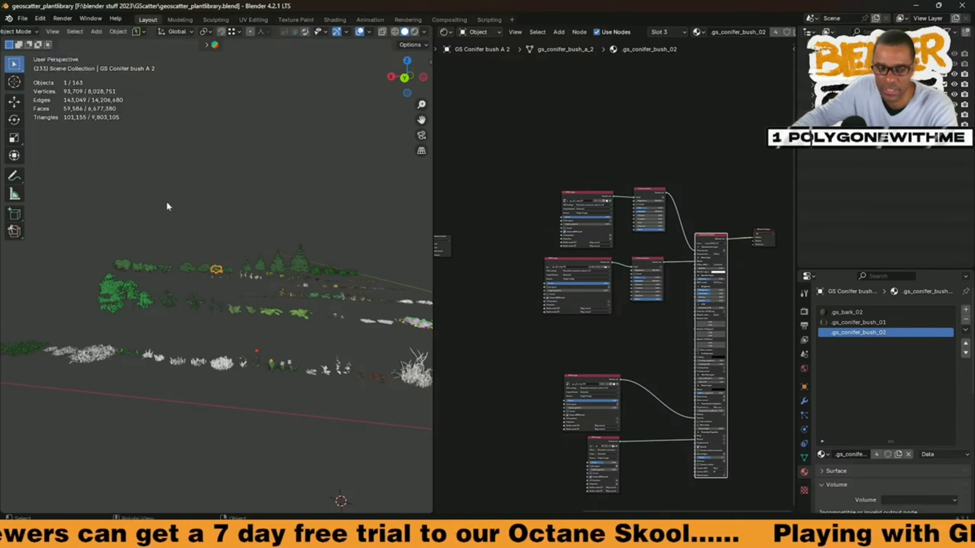
Step: Switch the plant library viewport to rendered shading and inspect the materials of the conifer bushes
middle_click_drag(252, 450, 290, 390)
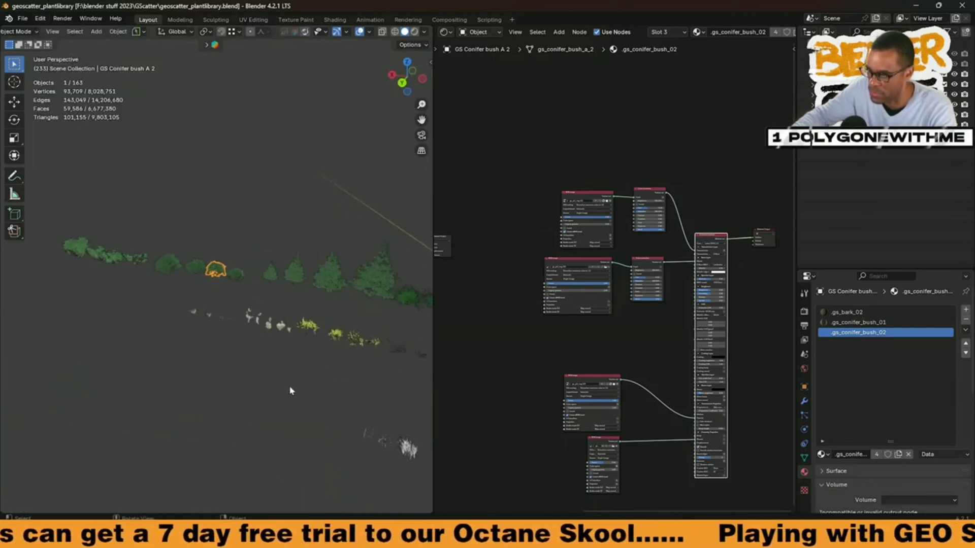
left_click(415, 35)
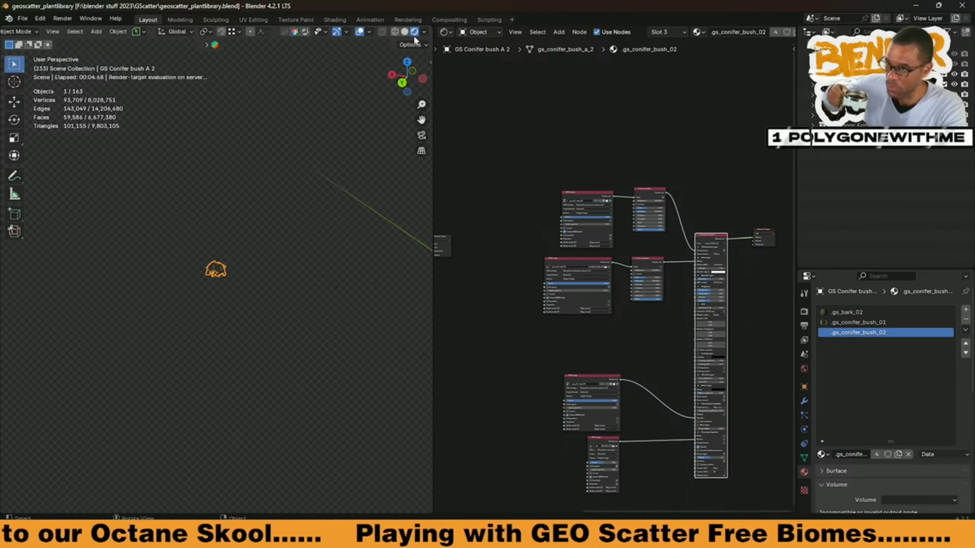
middle_click_drag(164, 329, 209, 304)
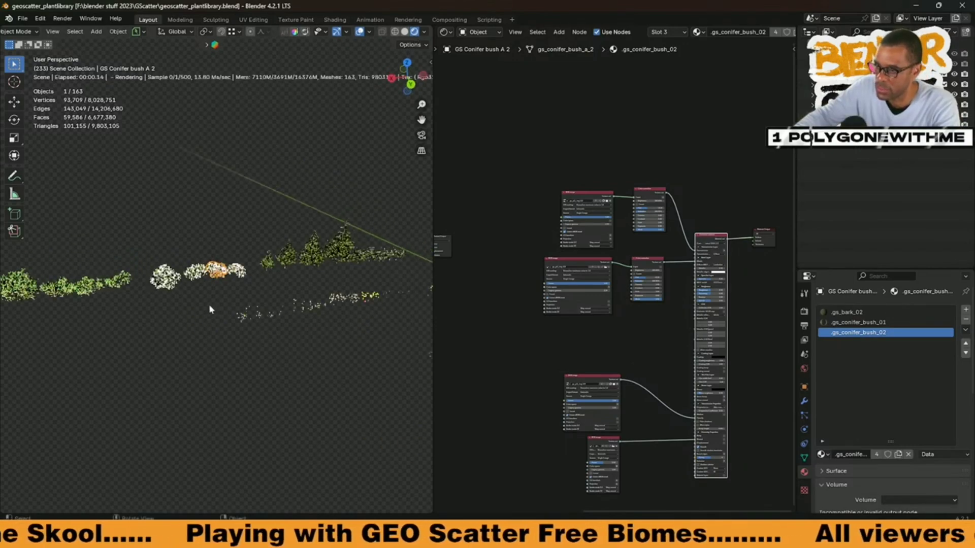
scroll(213, 307, "up", 8)
scroll(212, 308, "up", 5)
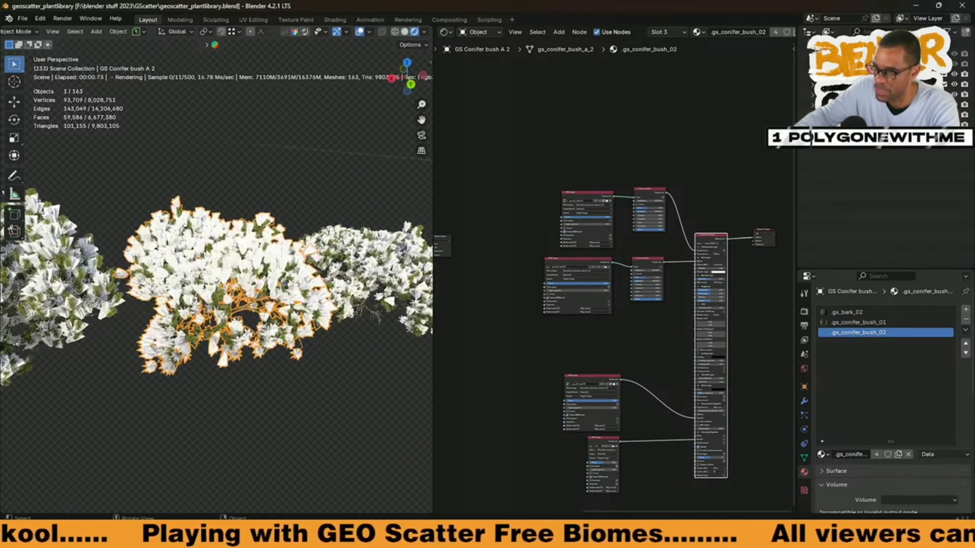
mouse_move(163, 336)
middle_mouse_down()
mouse_move(195, 337)
mouse_move(170, 342)
middle_mouse_up()
scroll(173, 340, "down", 5)
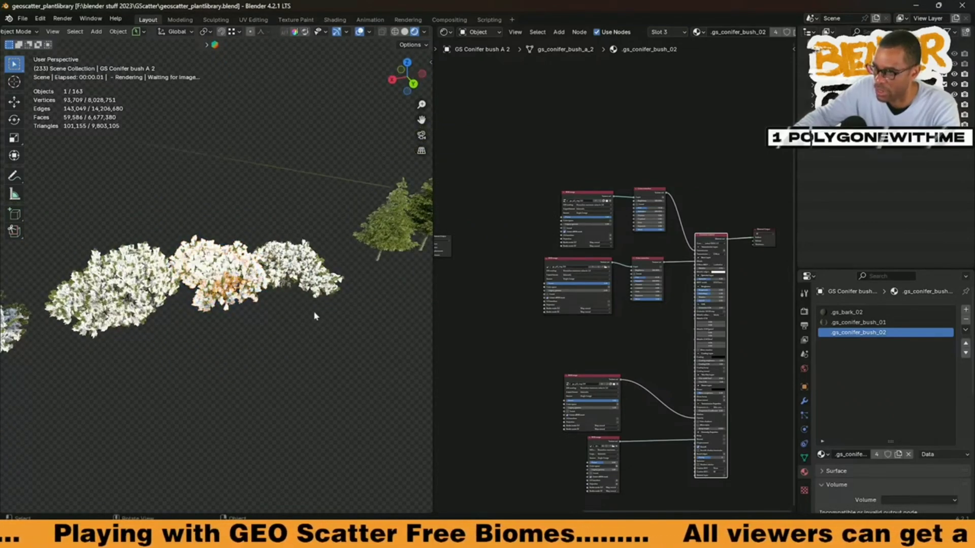
scroll(337, 313, "down", 4)
scroll(337, 312, "down", 5)
middle_click_drag(313, 307, 291, 329)
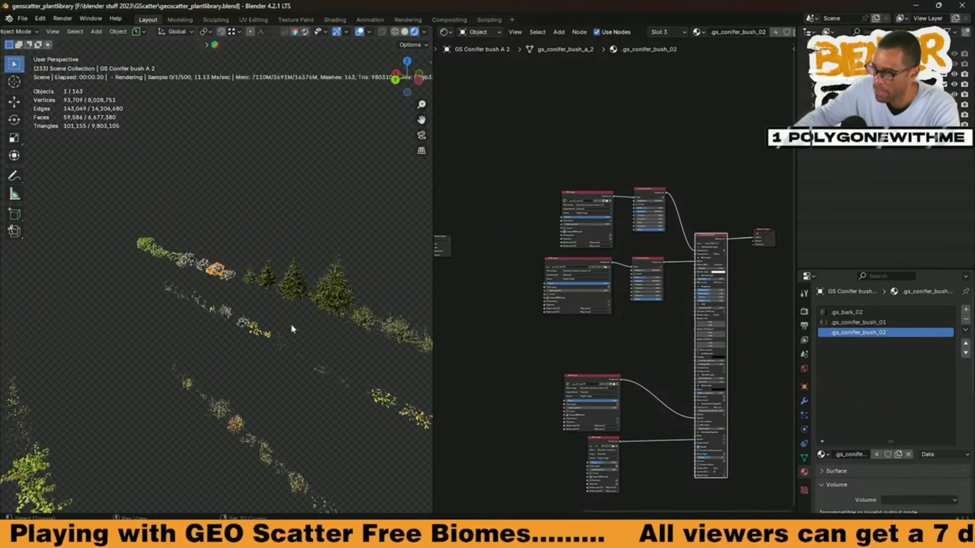
Step: Select the yellow GS Autumn bush fall 02 plant and frame it to examine its leaf material
scroll(295, 352, "up", 4)
middle_click_drag(305, 383, 274, 304)
left_click(349, 313)
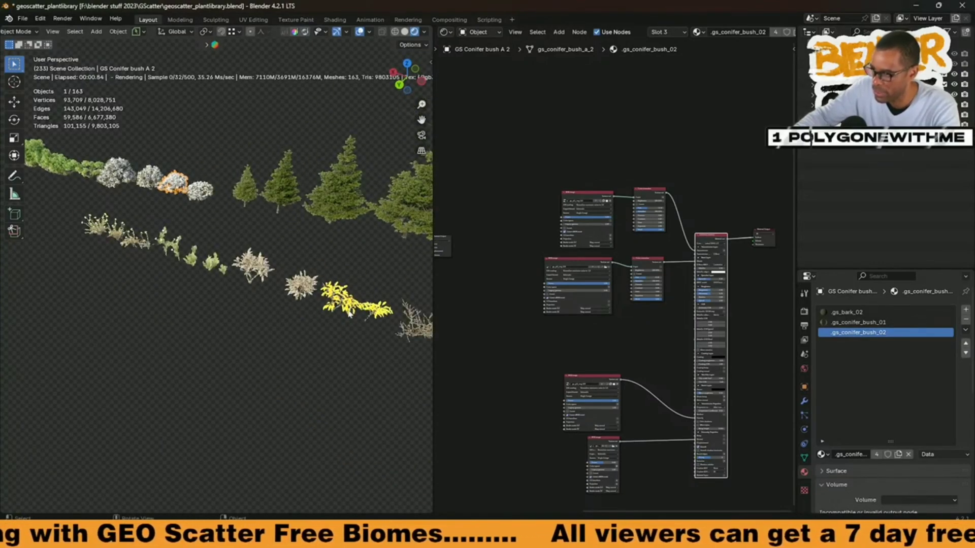
left_click(341, 312)
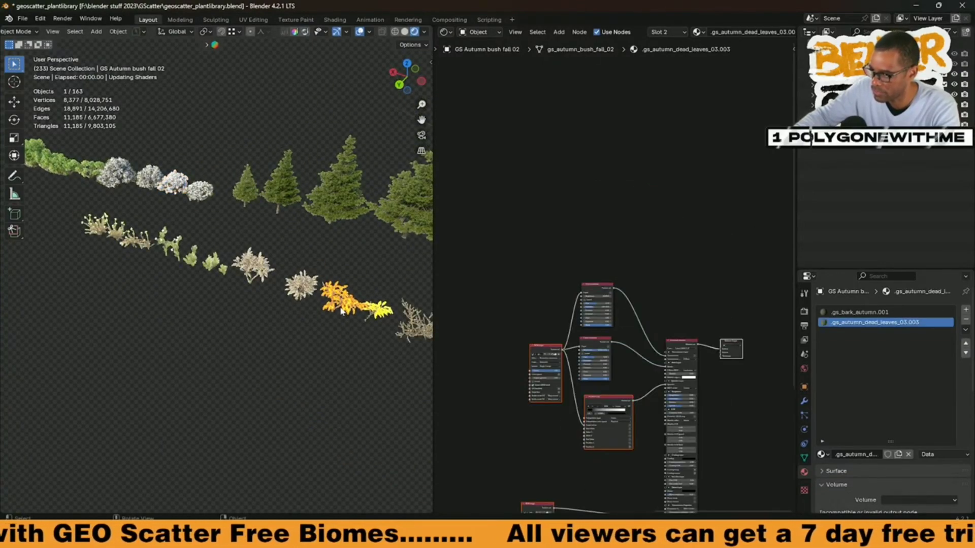
key("KP_Decimal")
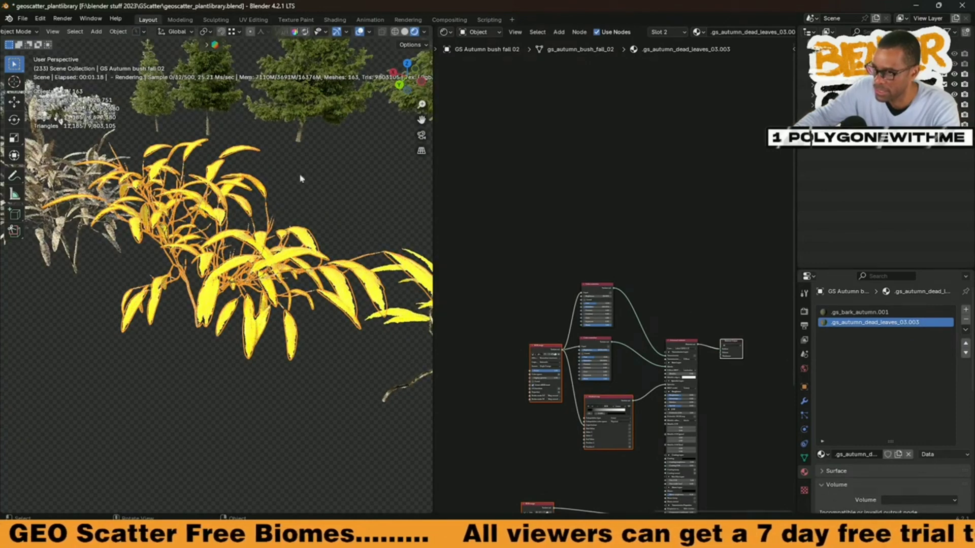
Step: Turn off the viewport overlays and set the brightness of the leaf material's Color correction feeding Albedo to 100%
left_click(360, 31)
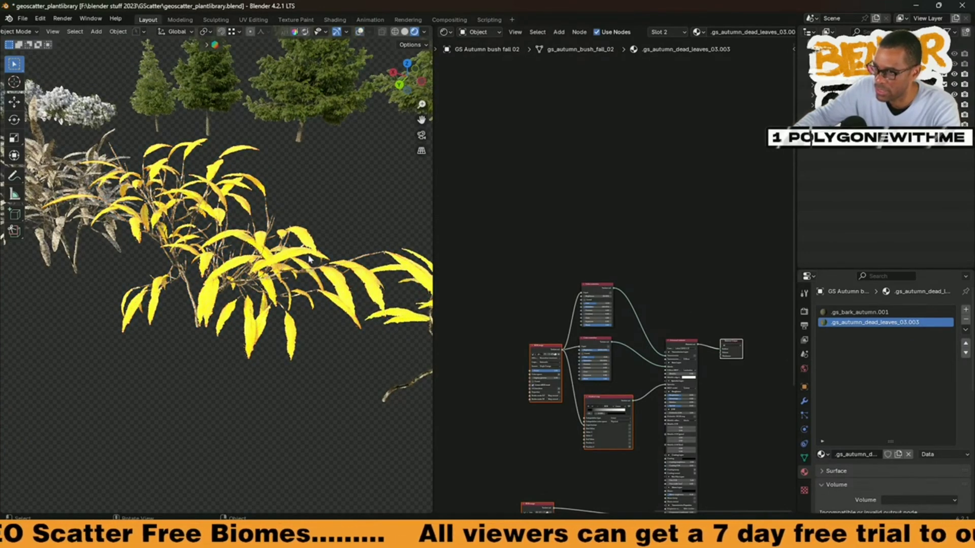
scroll(616, 355, "up", 6)
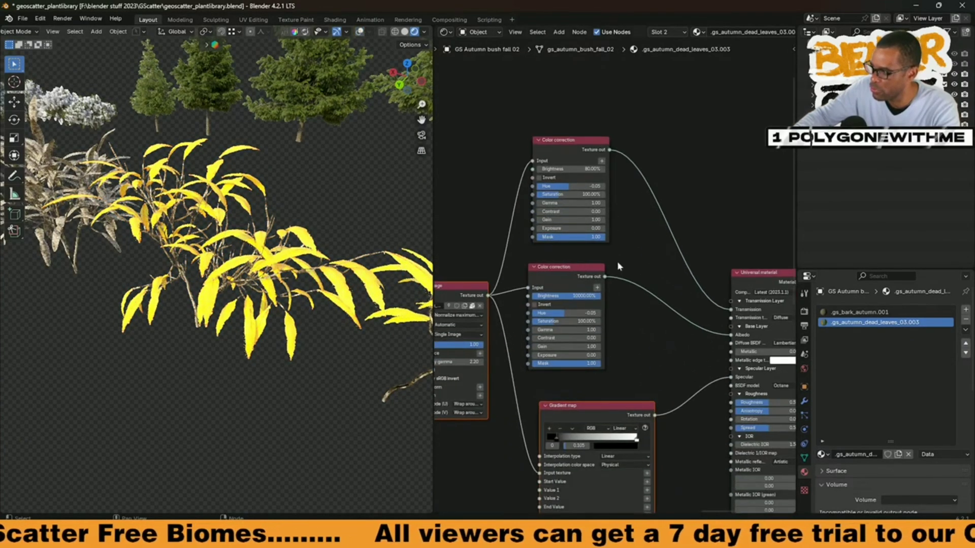
scroll(682, 328, "down", 3)
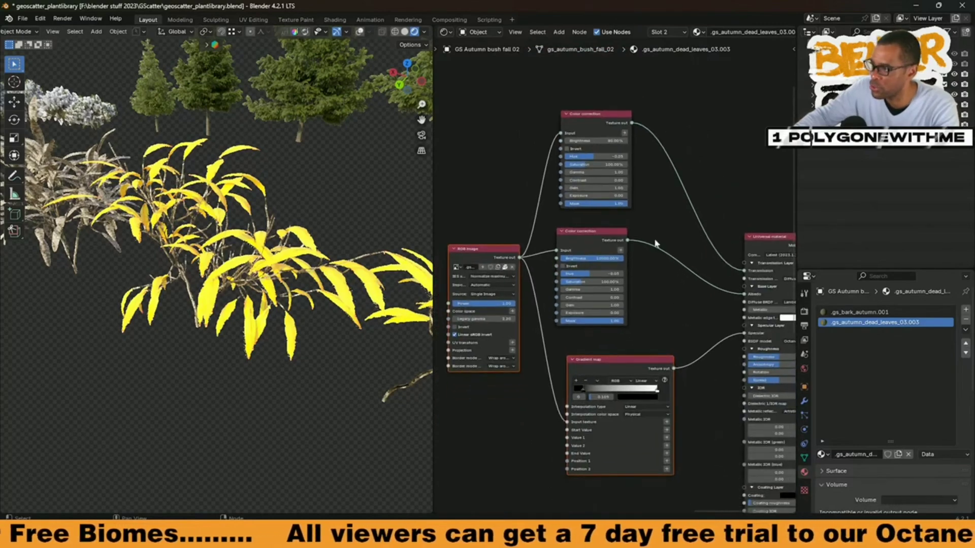
scroll(655, 319, "up", 4)
left_click(553, 216)
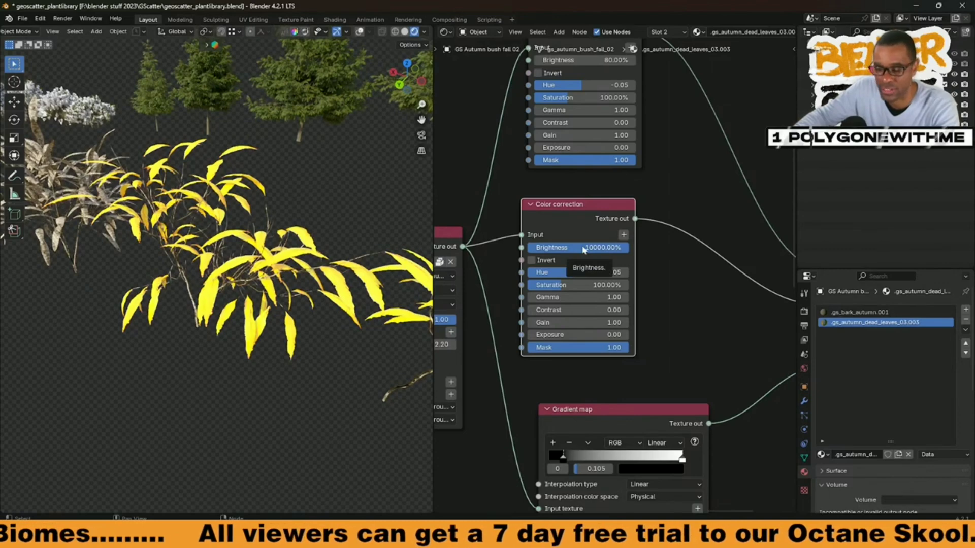
left_click(584, 248)
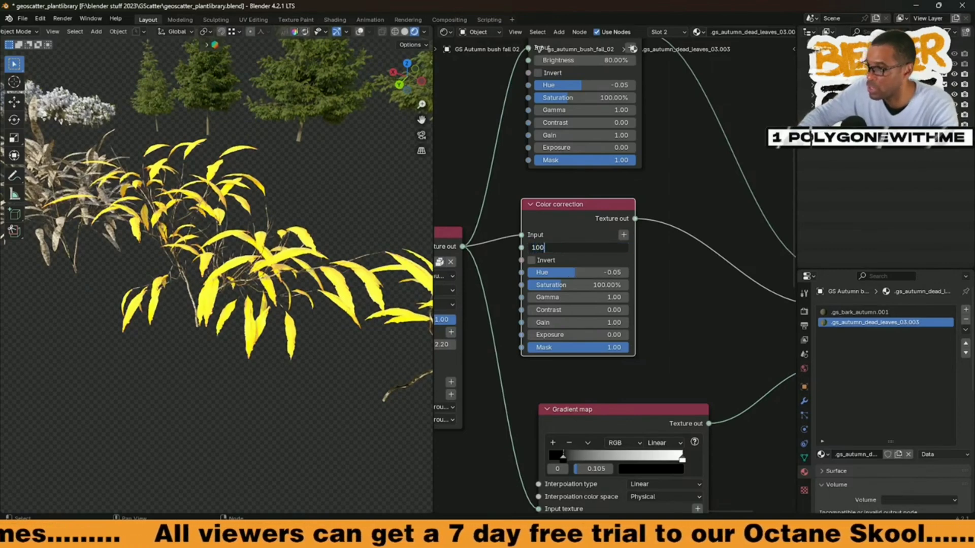
type("100")
key("Return")
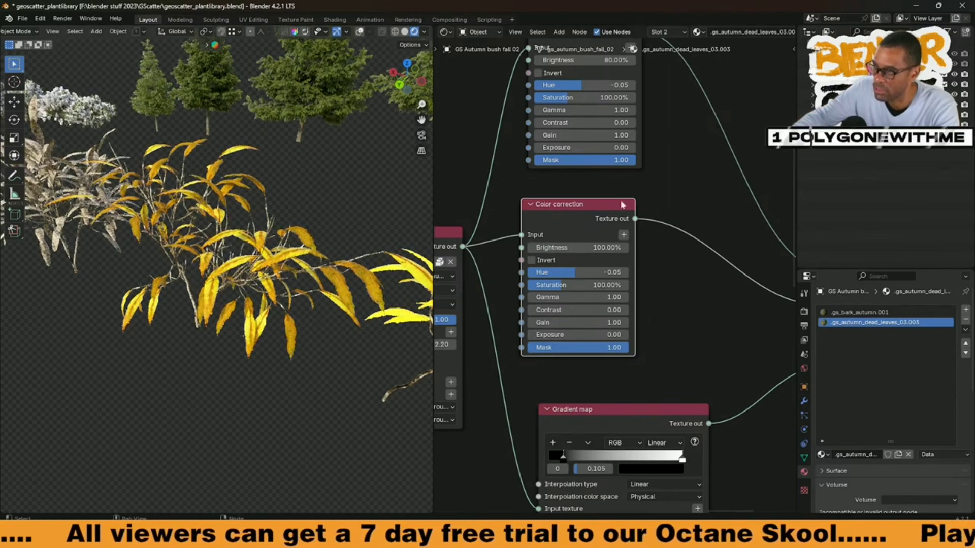
Step: Examine the node setup of the bush's .gs_bark_autumn.001 material, including its Color correction, Gradient map and Universal material nodes
left_click(846, 313)
key("Home")
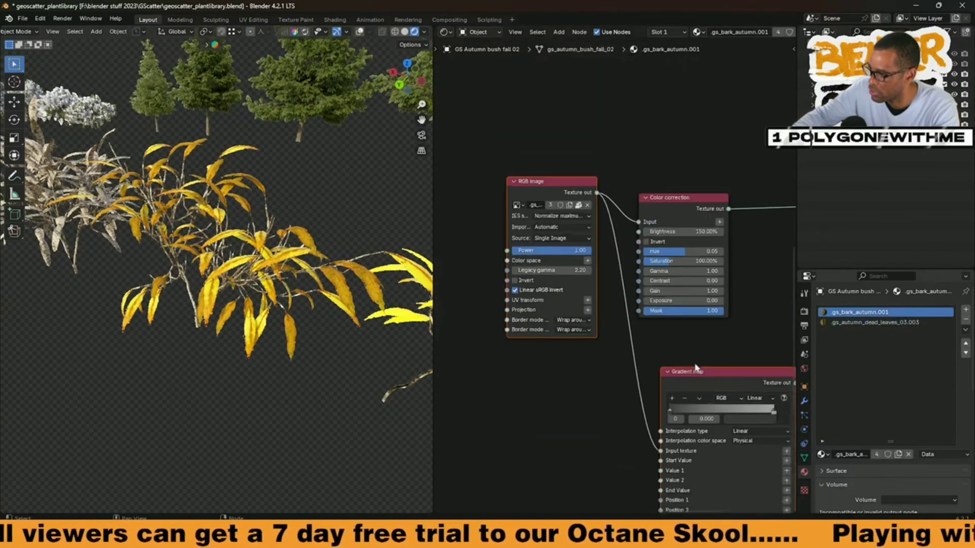
scroll(697, 365, "down", 3)
middle_click_drag(705, 339, 608, 268)
middle_click_drag(689, 375, 645, 256)
scroll(641, 266, "up", 2)
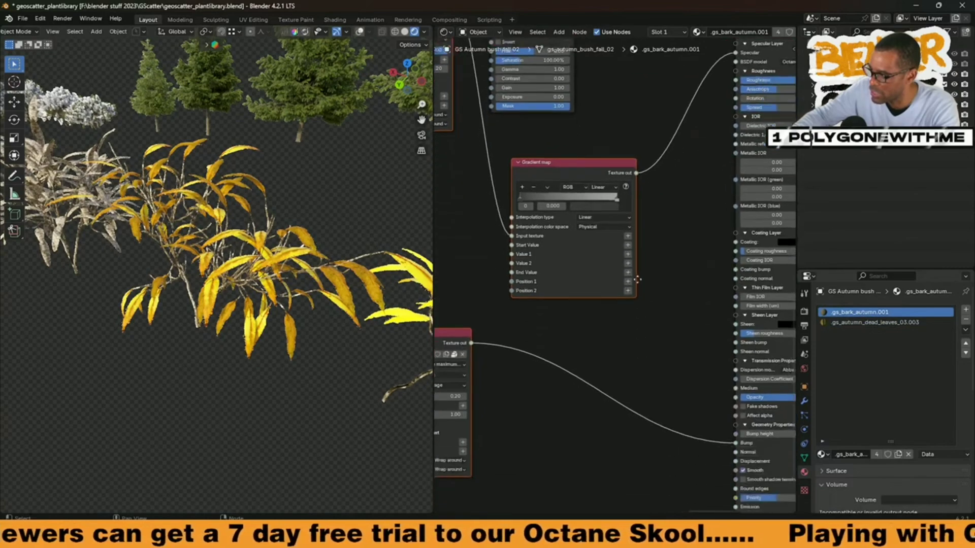
middle_click_drag(676, 138, 594, 283)
left_click(726, 206)
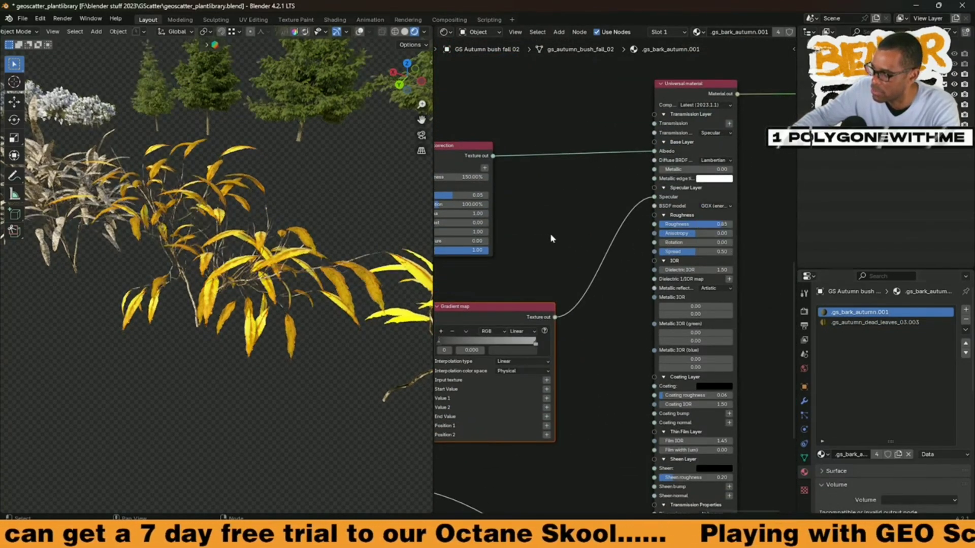
middle_click_drag(520, 269, 576, 303)
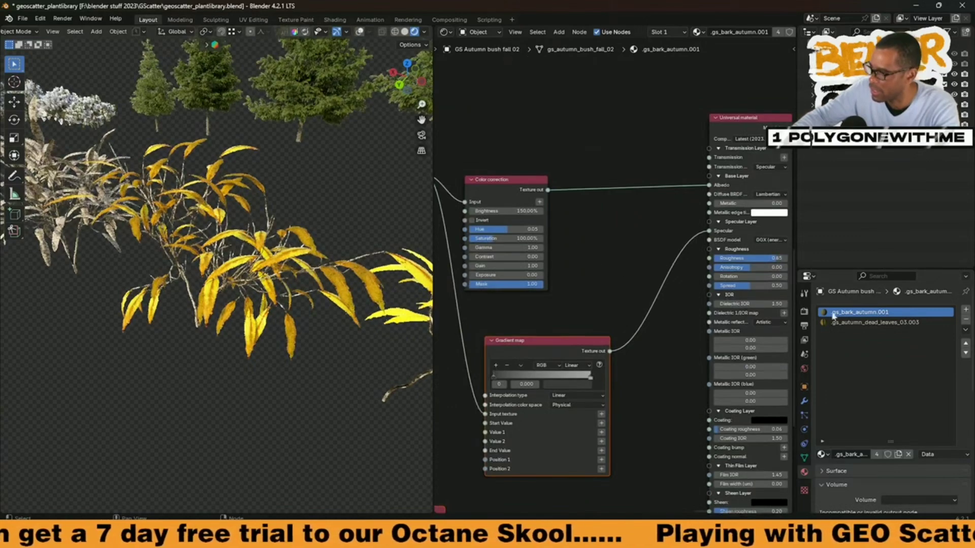
Step: Set the BSDF model of the .gs_autumn_dead_leaves_03.003 Universal material to GGX (energy preserving)
left_click(853, 323)
scroll(627, 274, "down", 7)
middle_click_drag(674, 270, 690, 306)
scroll(673, 283, "up", 8)
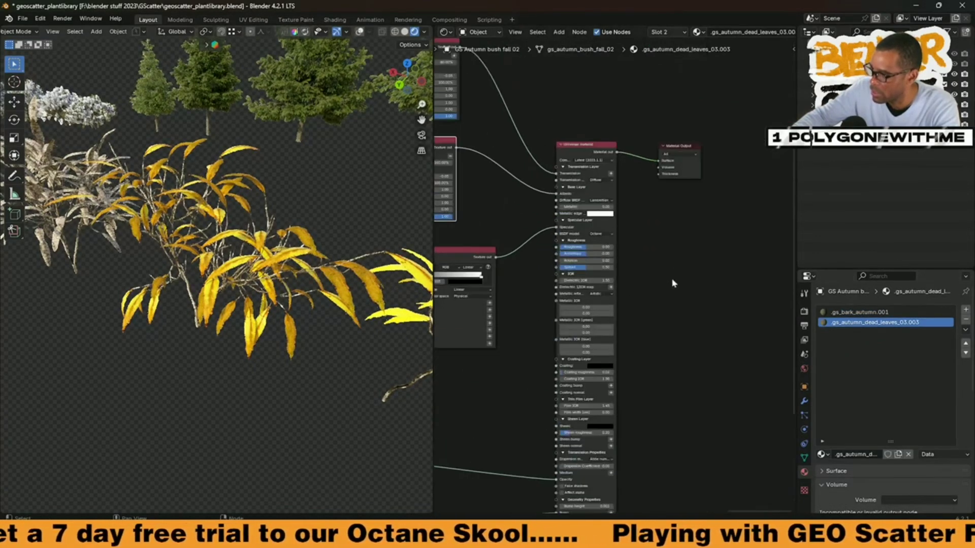
left_click(592, 211)
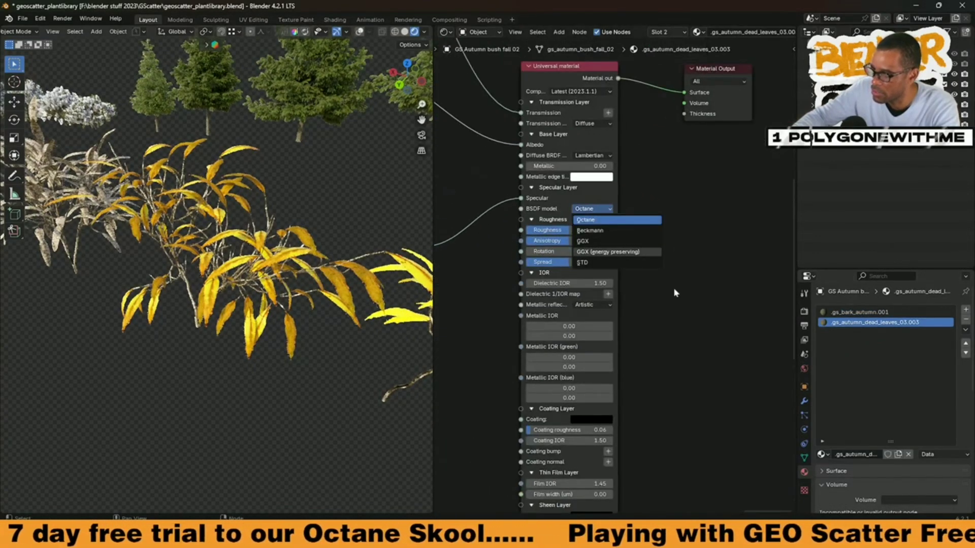
left_click(615, 252)
scroll(616, 284, "down", 5)
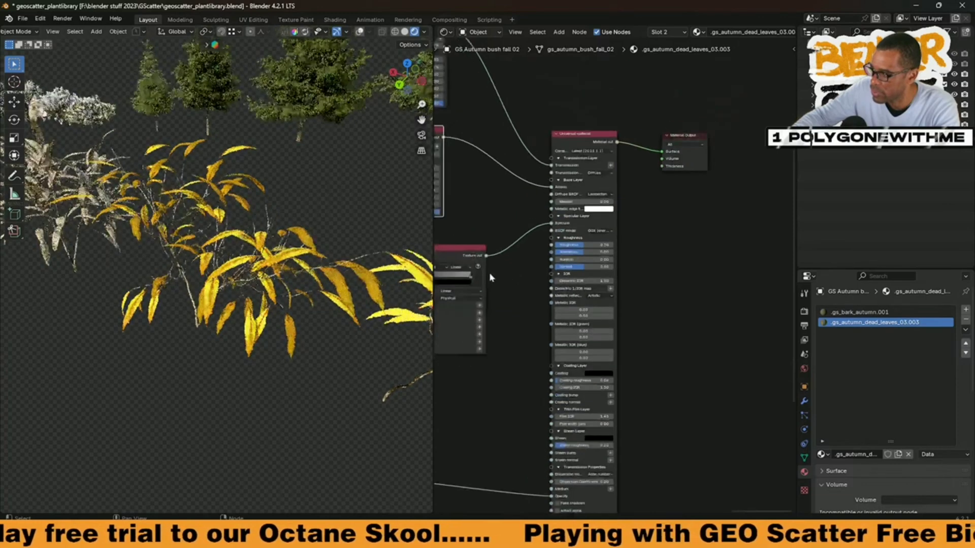
Step: Review the remaining nodes of the dead leaves material, from the Color correction nodes to the opacity and bump images
middle_click_drag(490, 276, 628, 306)
scroll(627, 306, "up", 3)
middle_click_drag(510, 197, 546, 246)
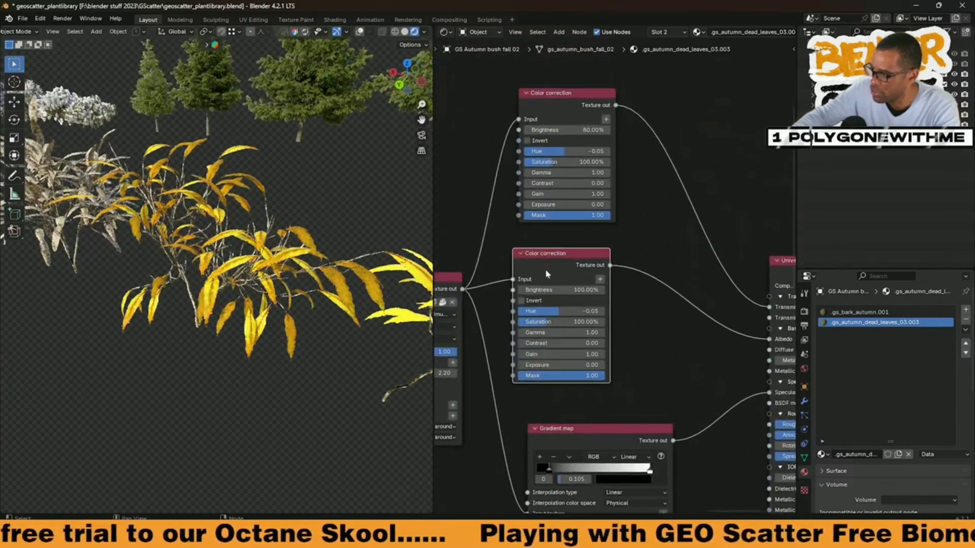
middle_click_drag(666, 352, 688, 148)
mouse_move(617, 413)
middle_mouse_down()
mouse_move(602, 272)
mouse_move(614, 156)
middle_mouse_up()
scroll(598, 309, "down", 6)
middle_click_drag(589, 307, 564, 344)
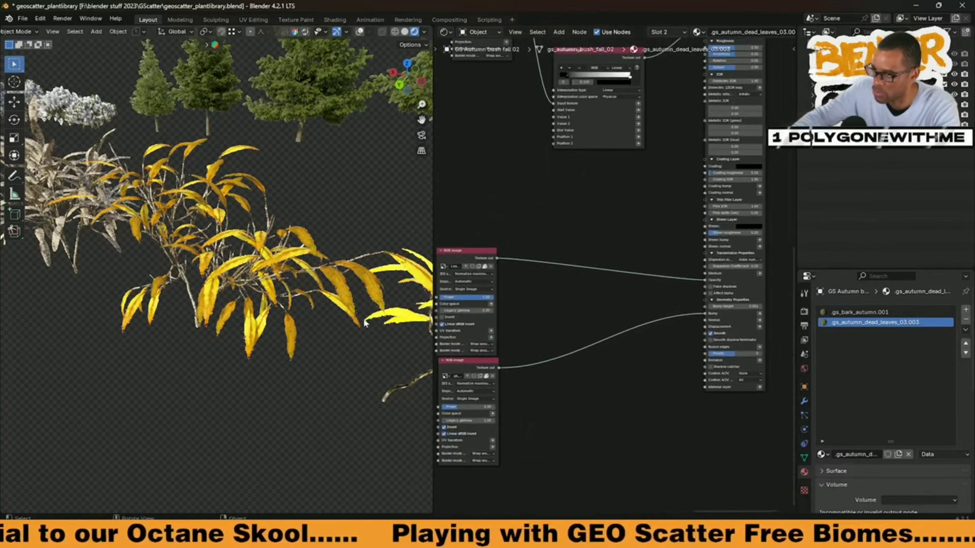
Step: Select the neighbouring GS Autumn bush fall 01 and set its leaf material's Albedo Color correction brightness to 90%
scroll(282, 299, "down", 4)
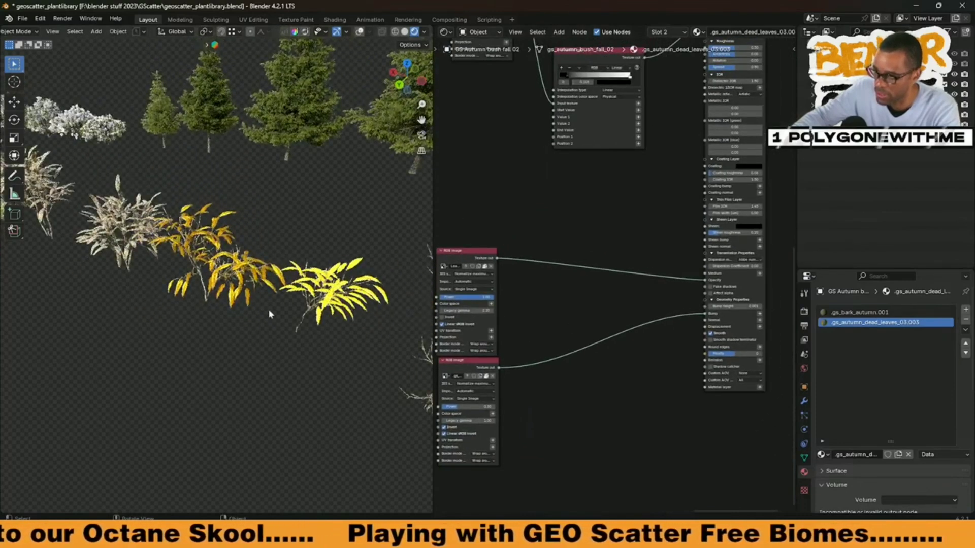
left_click(341, 298)
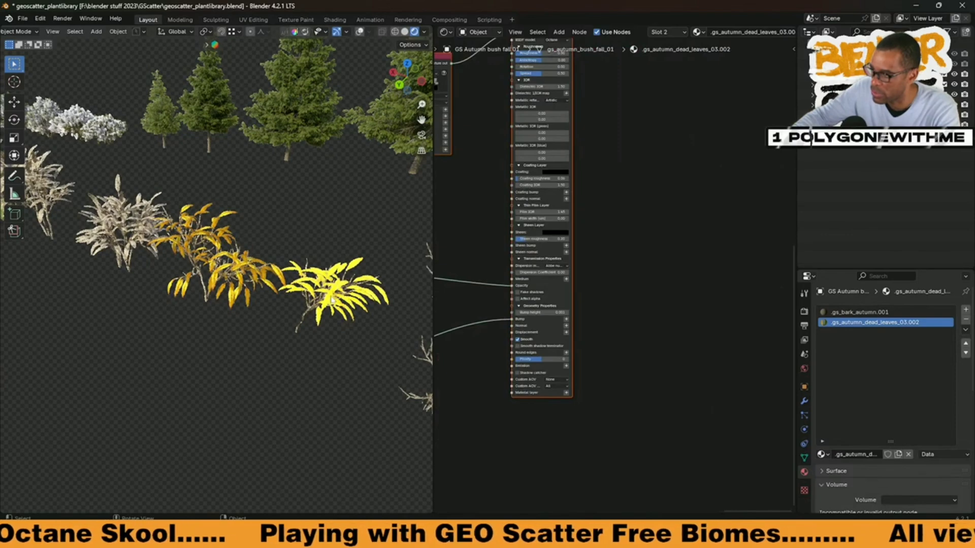
scroll(628, 207, "down", 4)
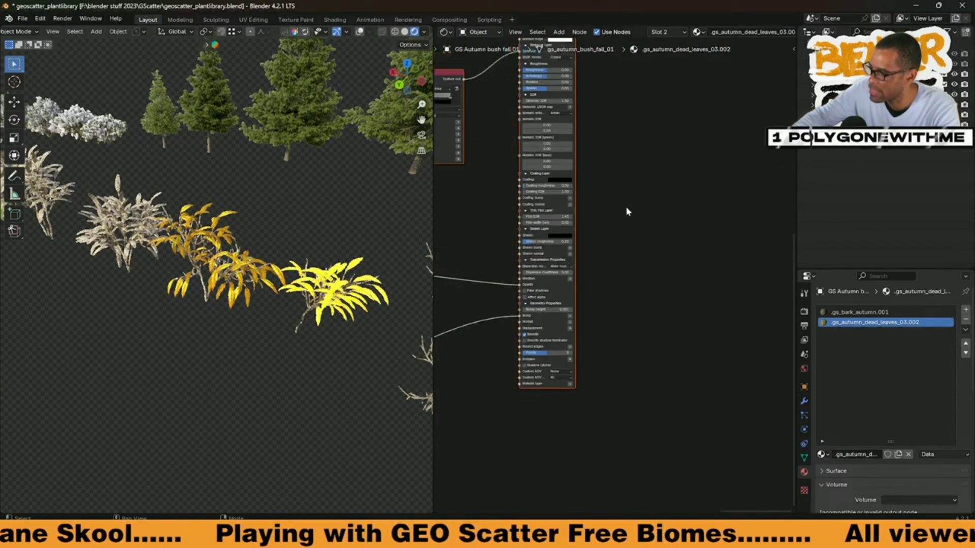
middle_click_drag(632, 182, 701, 345)
scroll(583, 269, "up", 4)
middle_click_drag(589, 266, 620, 317)
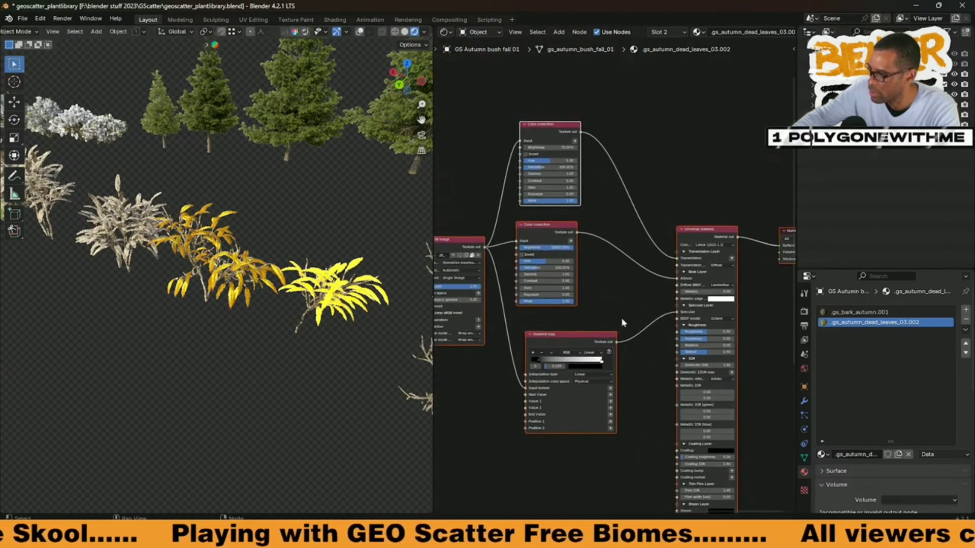
scroll(603, 288, "up", 4)
scroll(590, 262, "up", 1)
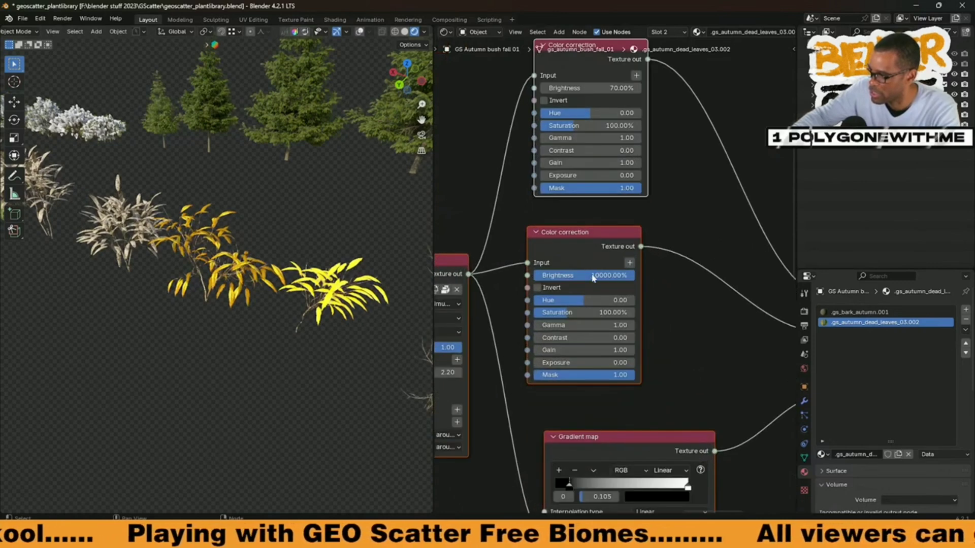
double_click(592, 276)
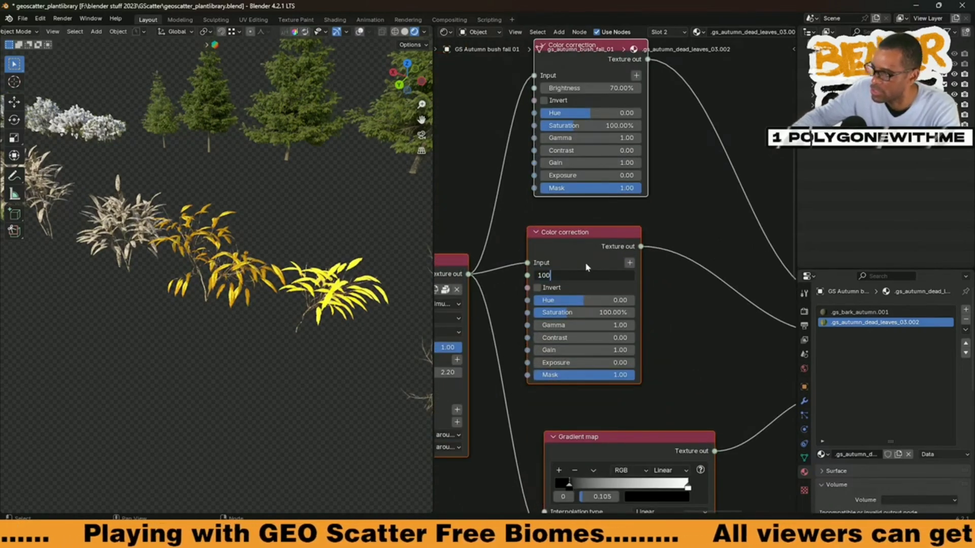
type("100")
key("Return")
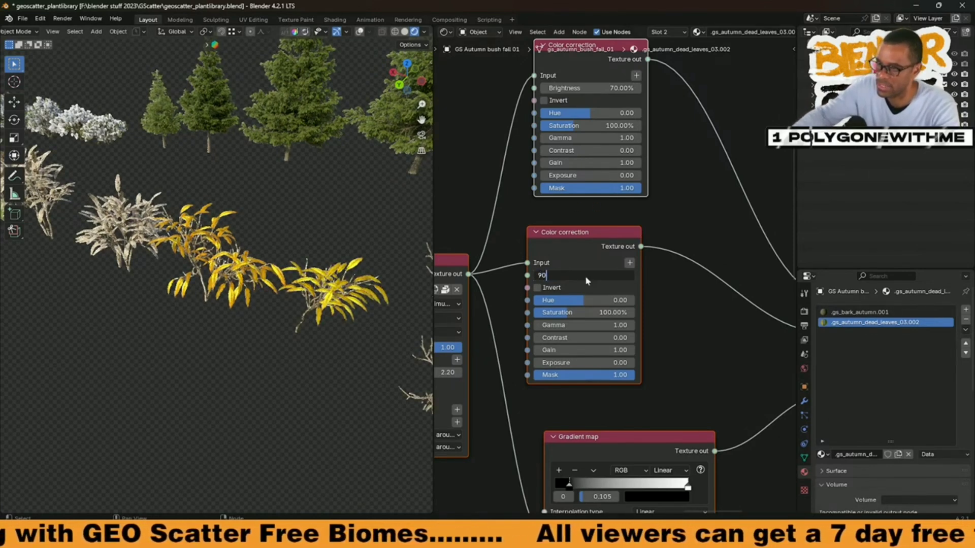
key("Return")
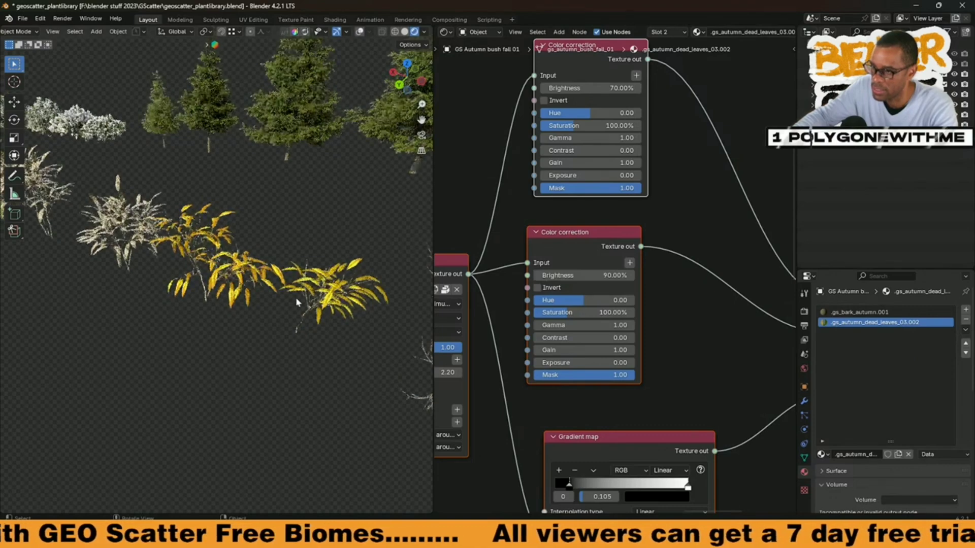
Step: Select the GS Autumn bush full 01 plant and examine its .gs_autumn_dead_leaves_03.001 material nodes
middle_click_drag(205, 256, 136, 243)
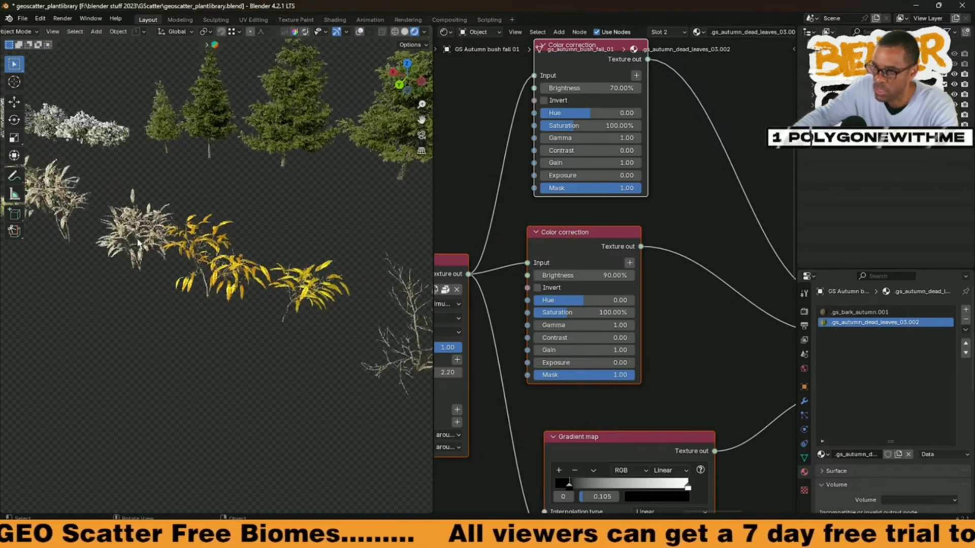
left_click(211, 280)
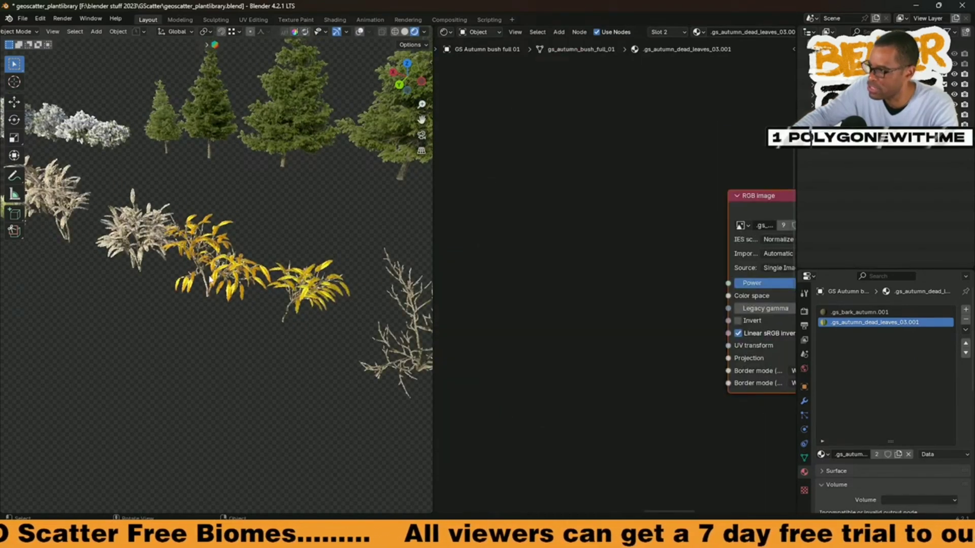
scroll(589, 324, "down", 5)
scroll(599, 335, "up", 2)
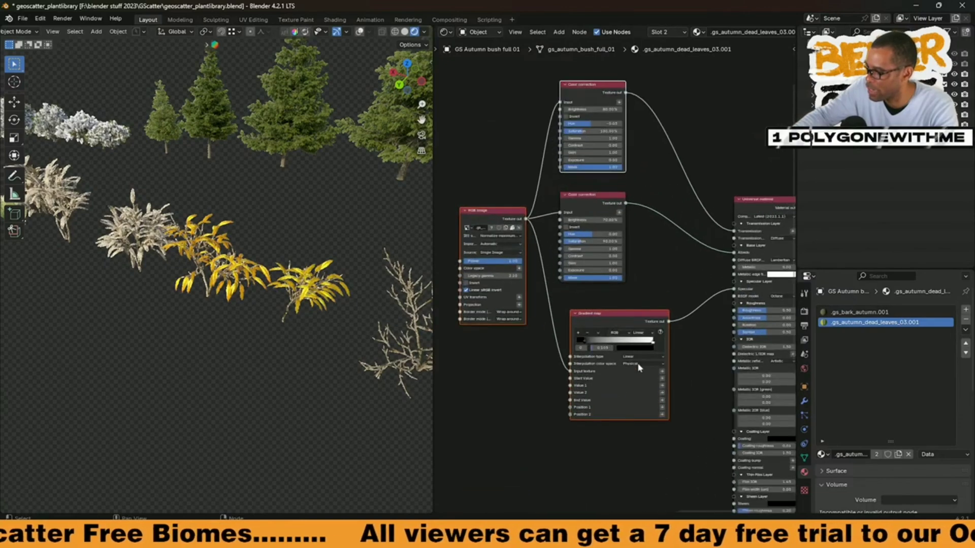
middle_click_drag(659, 298, 657, 255)
Step: Look over the plant rows, select the GS Autumn plant B 04 flower and examine its leaves material up close
scroll(247, 309, "down", 8)
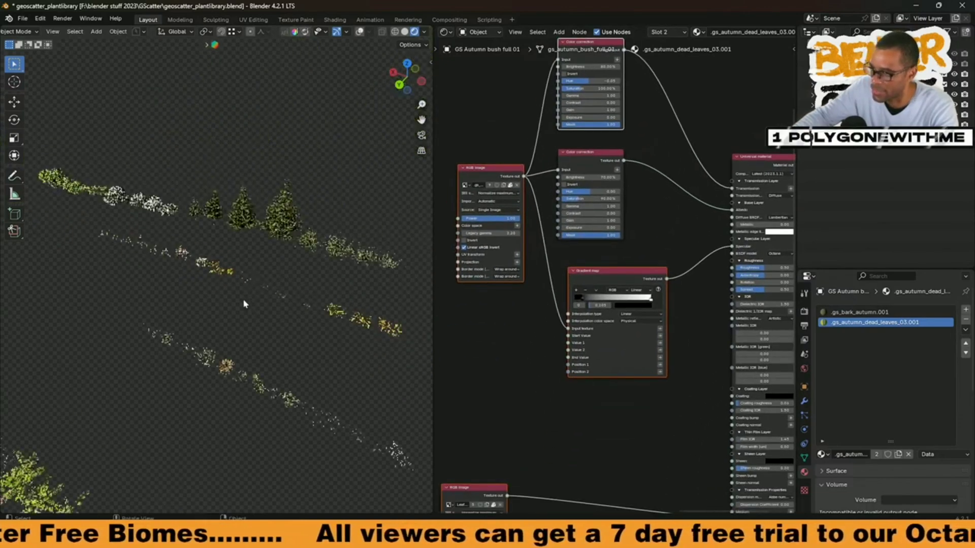
scroll(239, 323, "down", 2)
middle_click_drag(202, 323, 289, 306)
middle_click_drag(335, 274, 295, 317, "shift")
scroll(225, 248, "down", 5)
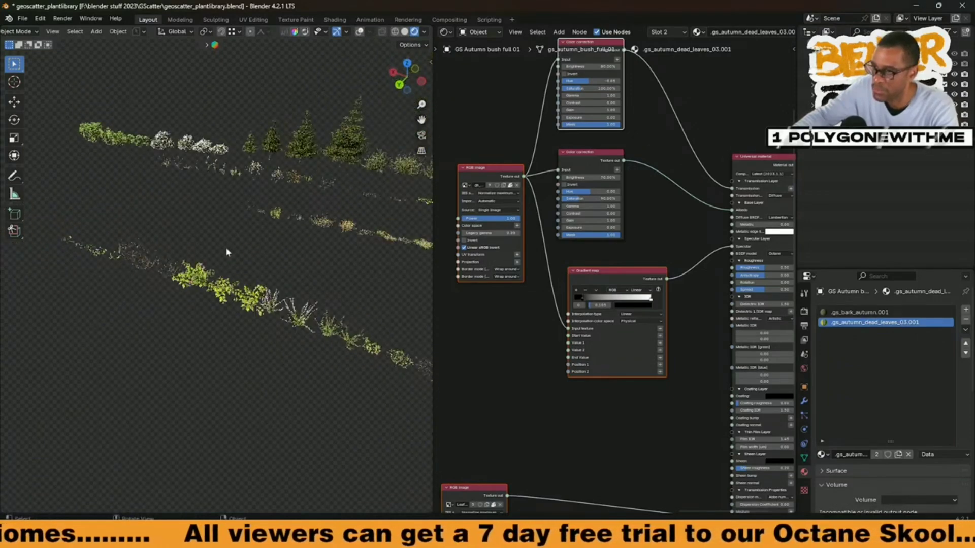
middle_click_drag(225, 248, 291, 262)
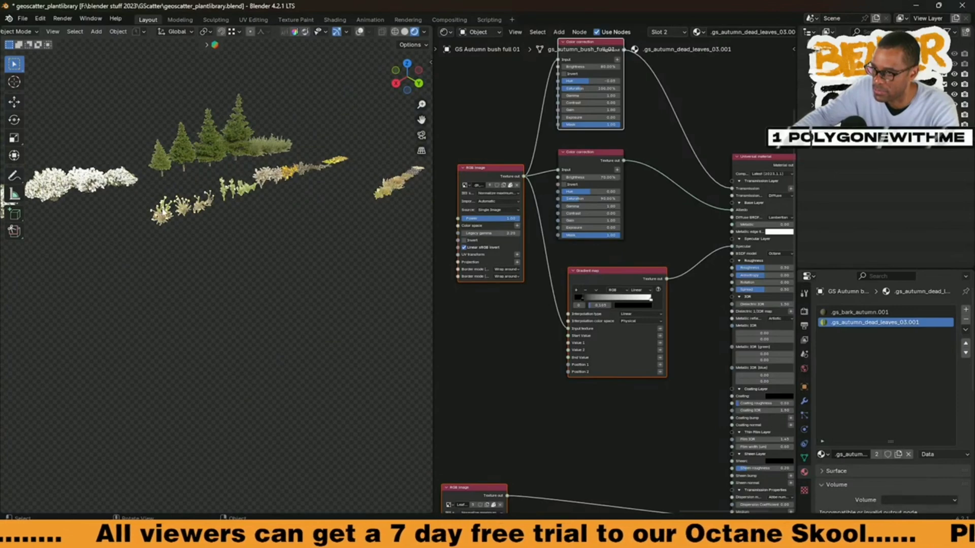
left_click(164, 214)
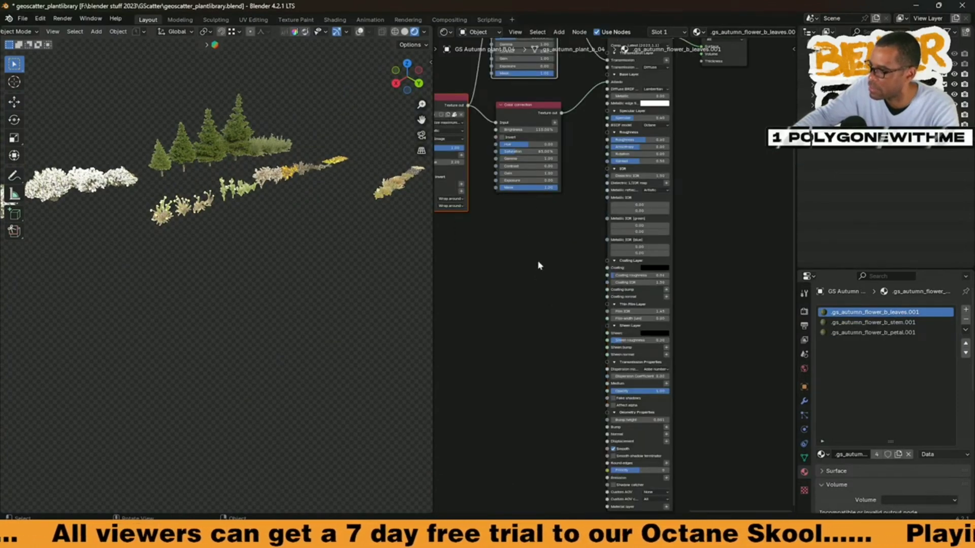
middle_click_drag(526, 189, 539, 265)
scroll(204, 237, "up", 5)
middle_click_drag(186, 187, 204, 255, "shift")
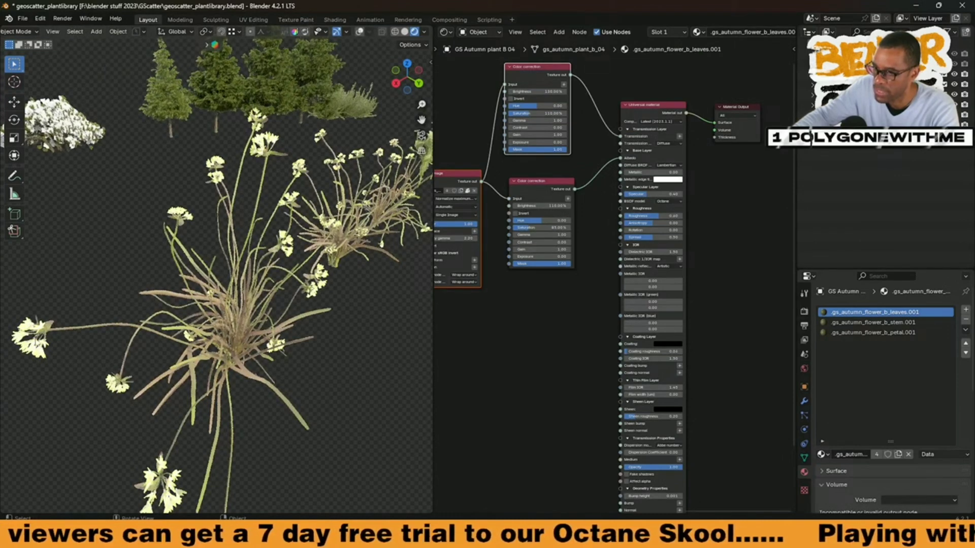
middle_click_drag(548, 222, 539, 231)
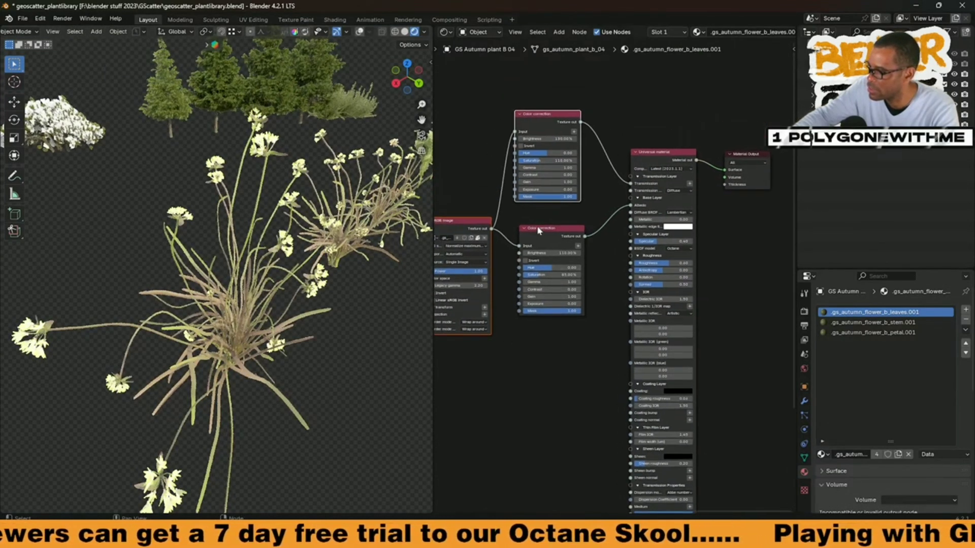
Step: Examine the nodes of the flower's .gs_autumn_flower_b_stem.001 material
left_click(885, 322)
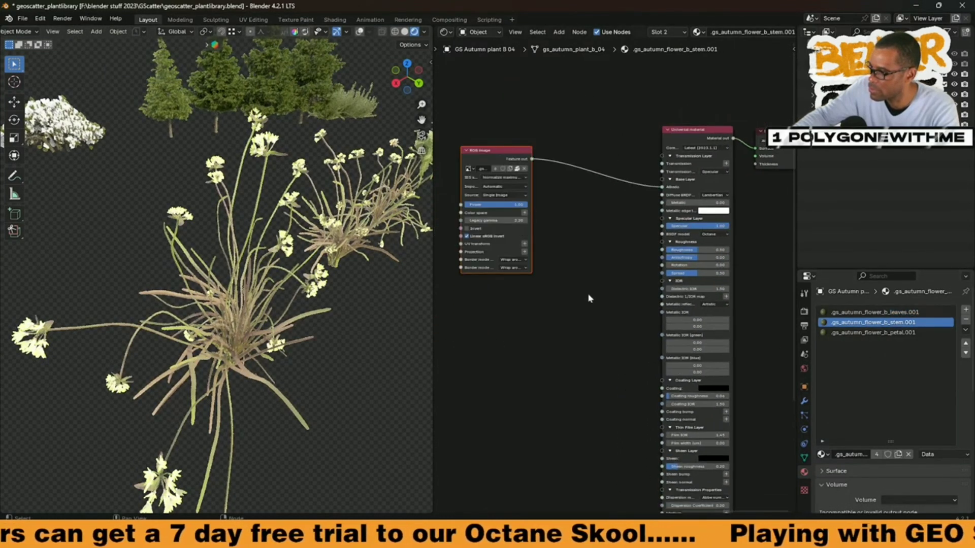
scroll(588, 293, "down", 1)
middle_click_drag(589, 294, 585, 266)
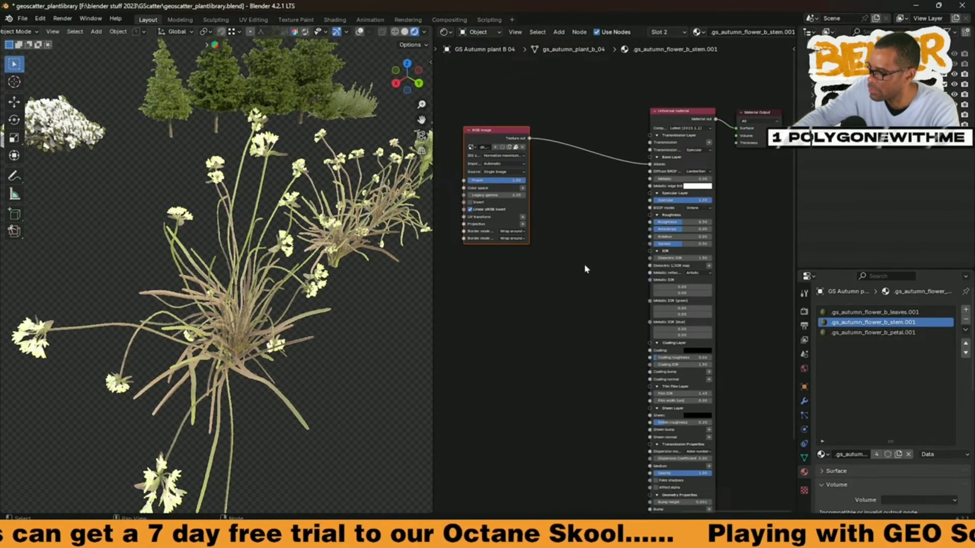
Step: Switch to the .gs_autumn_flower_b_petal.001 material and set its Albedo Color correction brightness to 100%
left_click(844, 333)
middle_click_drag(569, 259, 619, 333)
scroll(597, 299, "up", 1)
scroll(611, 271, "up", 3)
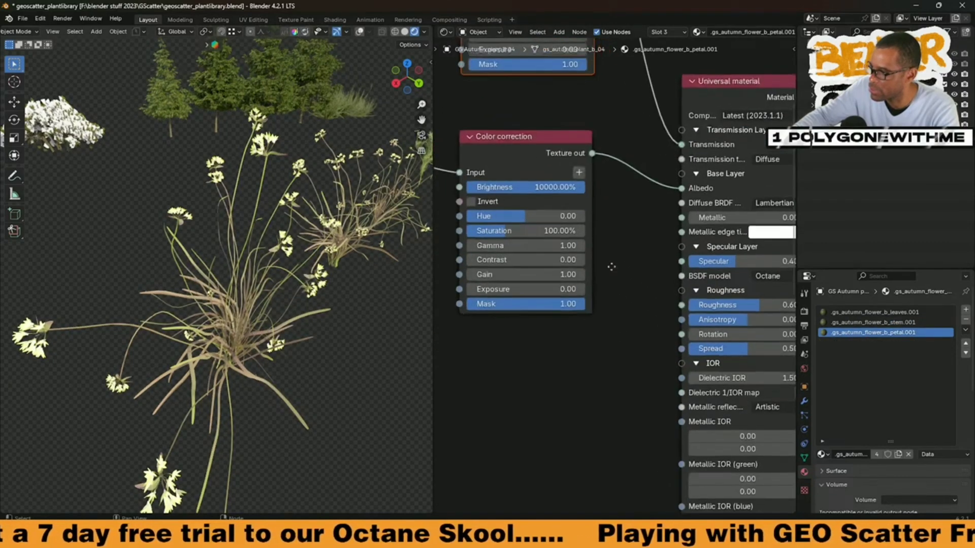
middle_click_drag(611, 268, 641, 346)
left_click(555, 264)
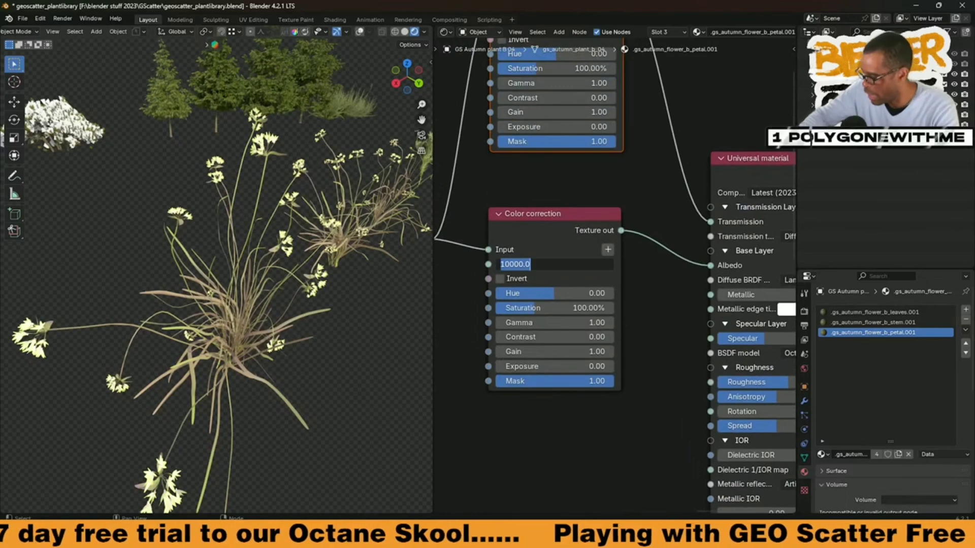
type("100")
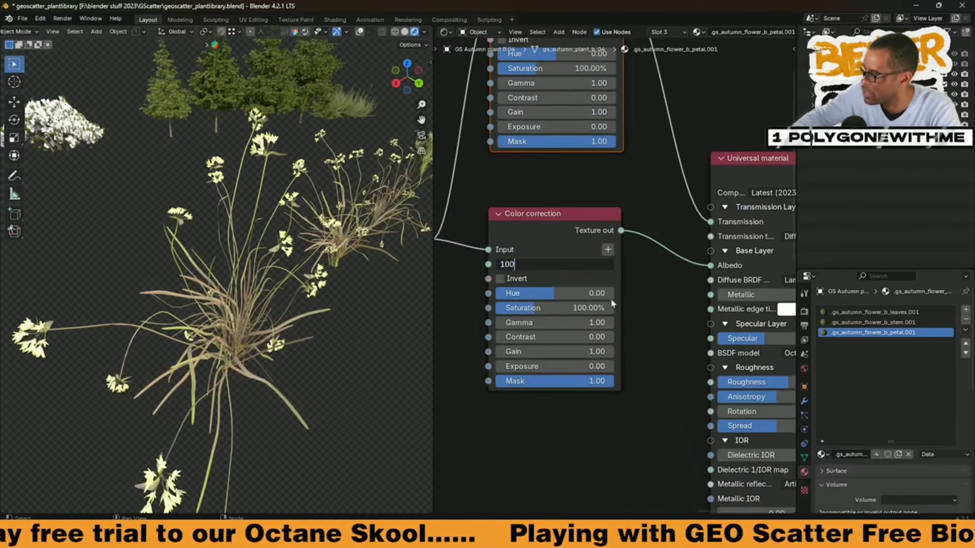
key("Return")
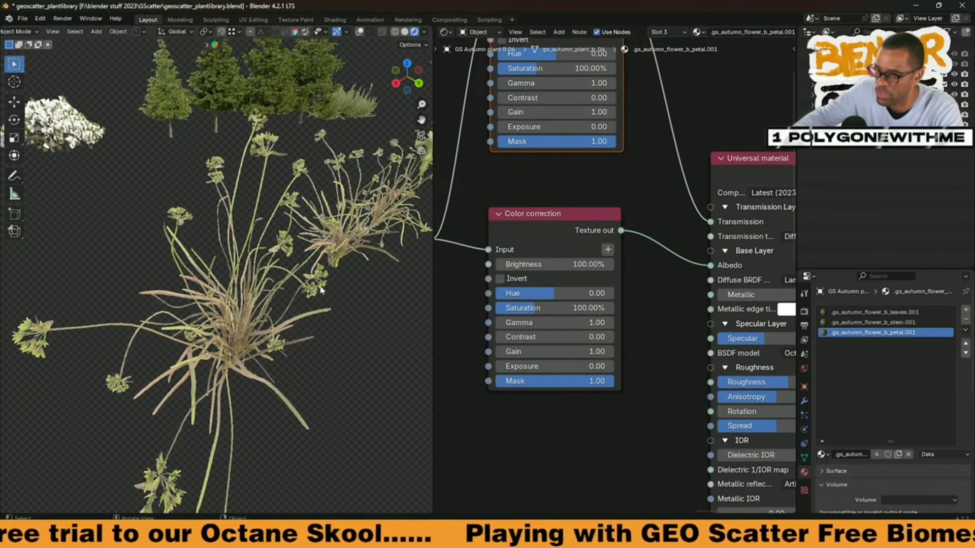
Step: Look over the petal material's node tree and the rows of plants across the library
scroll(320, 288, "down", 2)
middle_click_drag(320, 285, 241, 338)
scroll(317, 267, "down", 4)
scroll(583, 323, "down", 15)
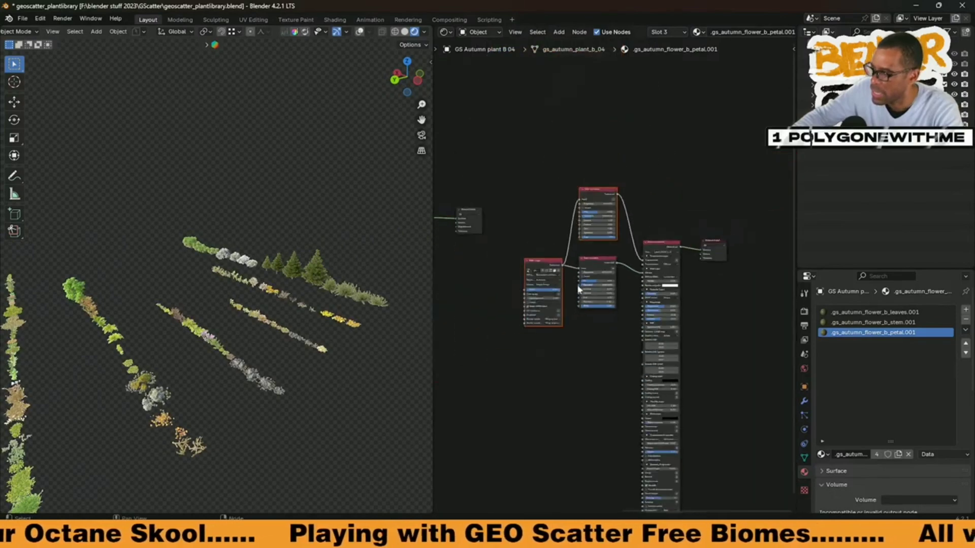
middle_click_drag(574, 290, 624, 291)
scroll(602, 294, "up", 14)
scroll(627, 322, "up", 4)
middle_click_drag(562, 305, 675, 322)
left_click_drag(675, 321, 559, 293)
middle_click_drag(608, 315, 523, 292)
middle_click_drag(617, 318, 457, 305)
middle_click_drag(603, 354, 524, 392)
scroll(593, 355, "up", 5)
scroll(576, 370, "down", 11)
middle_click_drag(545, 360, 587, 353)
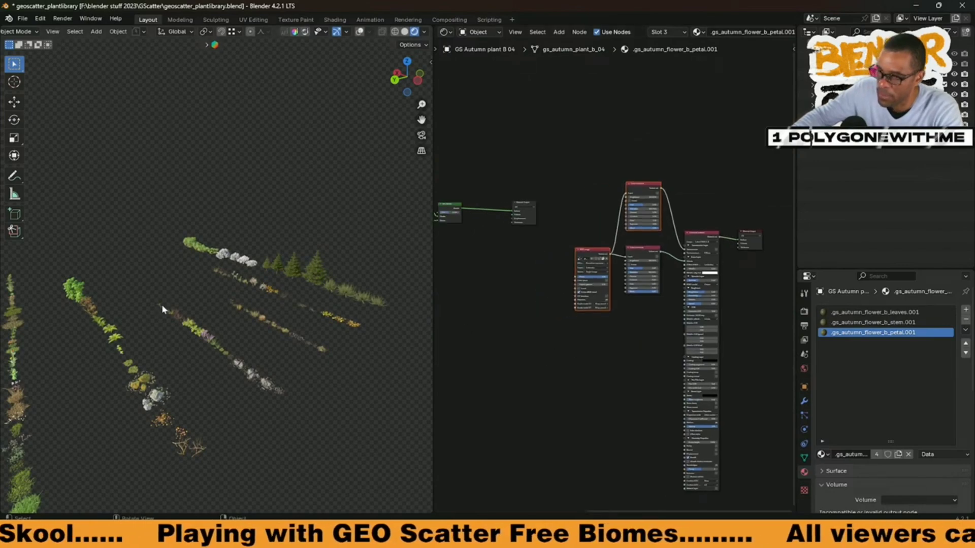
middle_click_drag(163, 310, 215, 309)
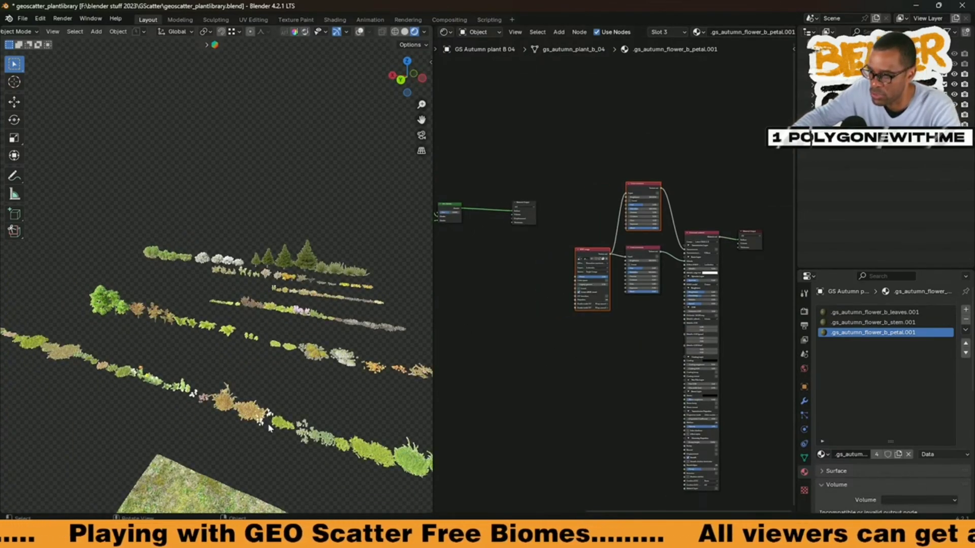
scroll(272, 419, "up", 3)
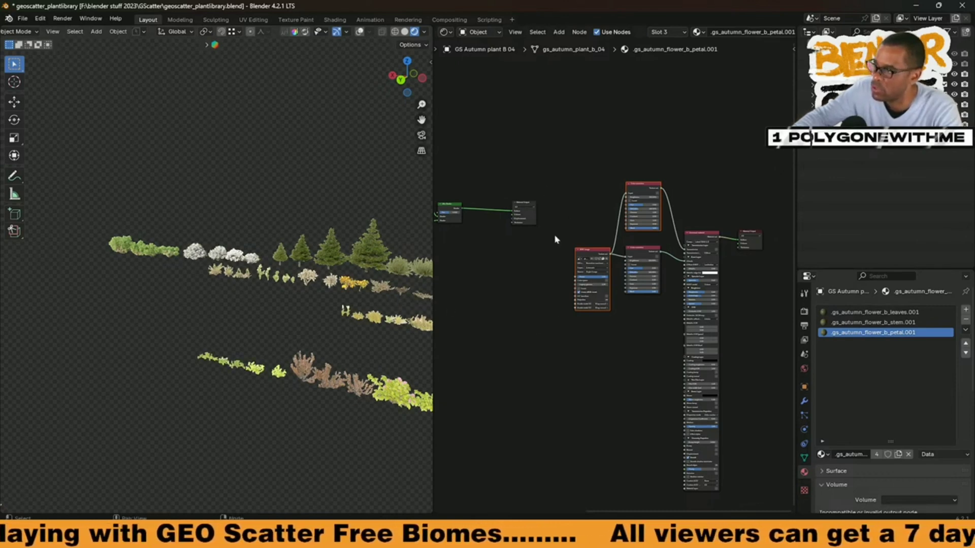
scroll(555, 240, "down", 2)
Step: Start a new General file without saving the changes to the plant library
left_click(22, 19)
mouse_move(28, 31)
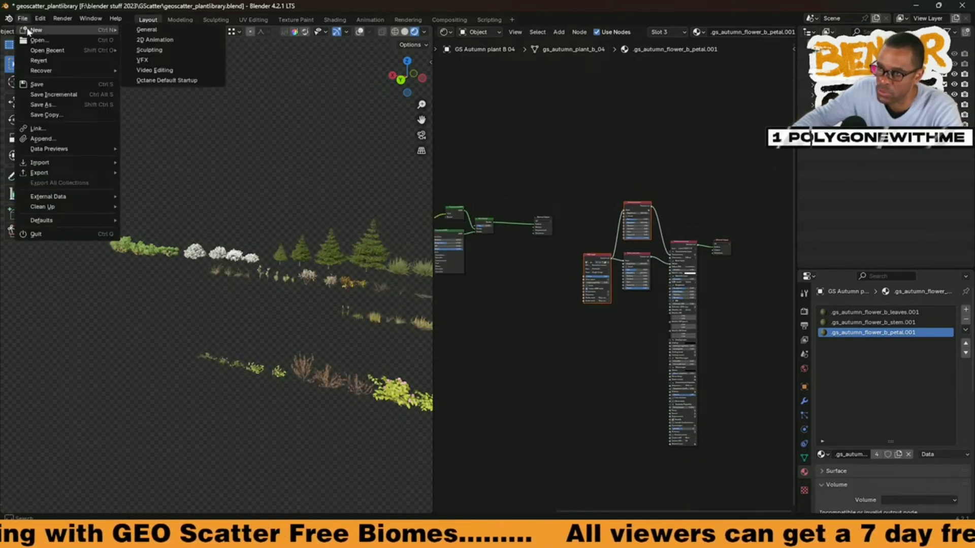
left_click(147, 35)
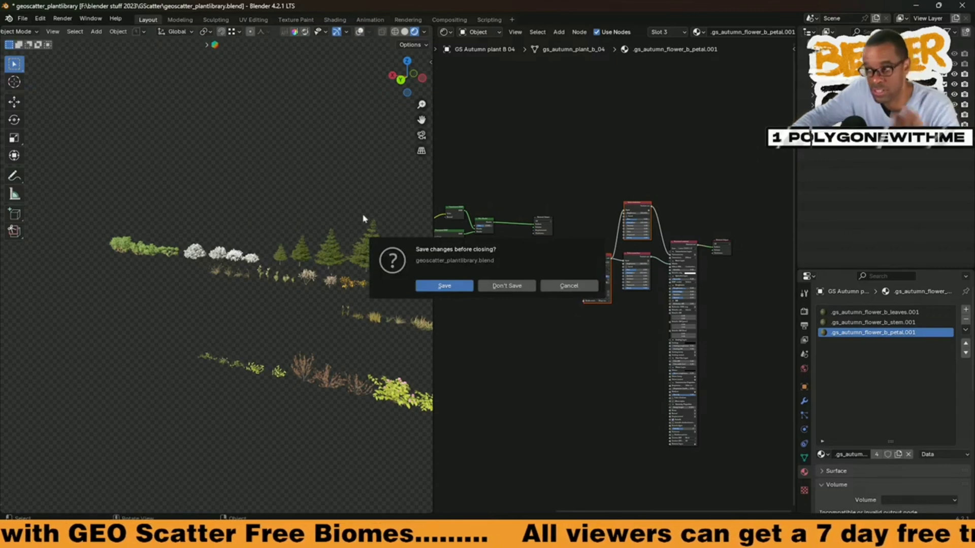
left_click(509, 283)
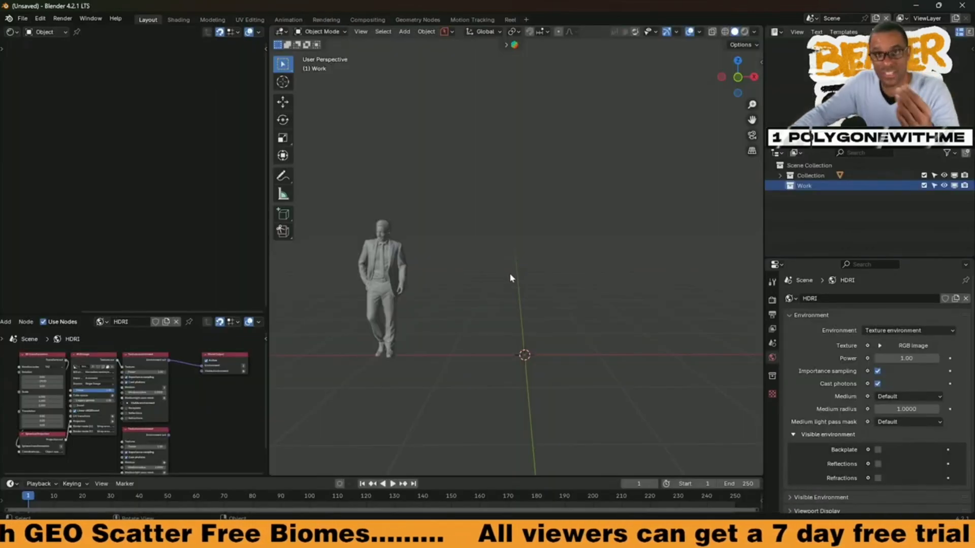
Step: Add a ground plane, enlarge it to about 49 m² and apply its scale
scroll(513, 283, "down", 2)
key("shift+a")
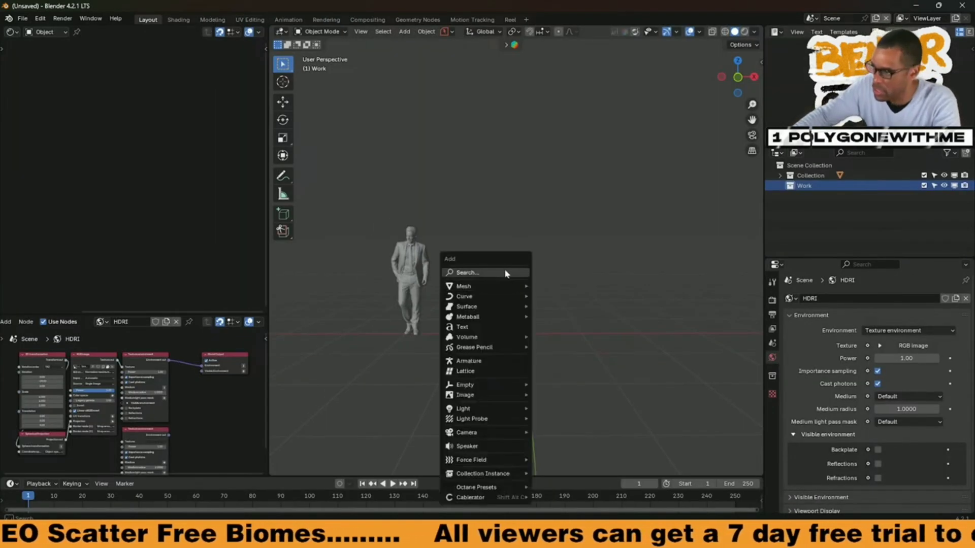
mouse_move(507, 285)
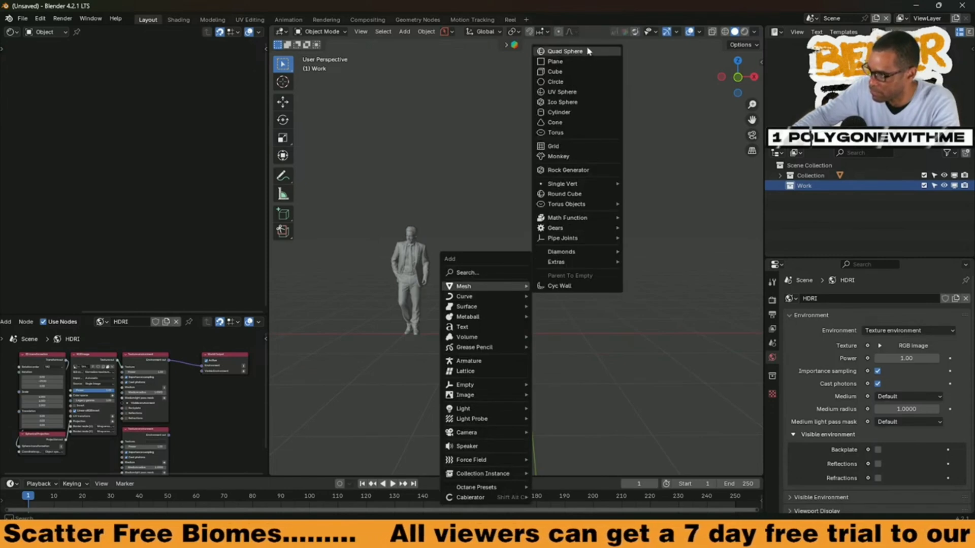
left_click(568, 64)
key("s")
left_click(618, 284)
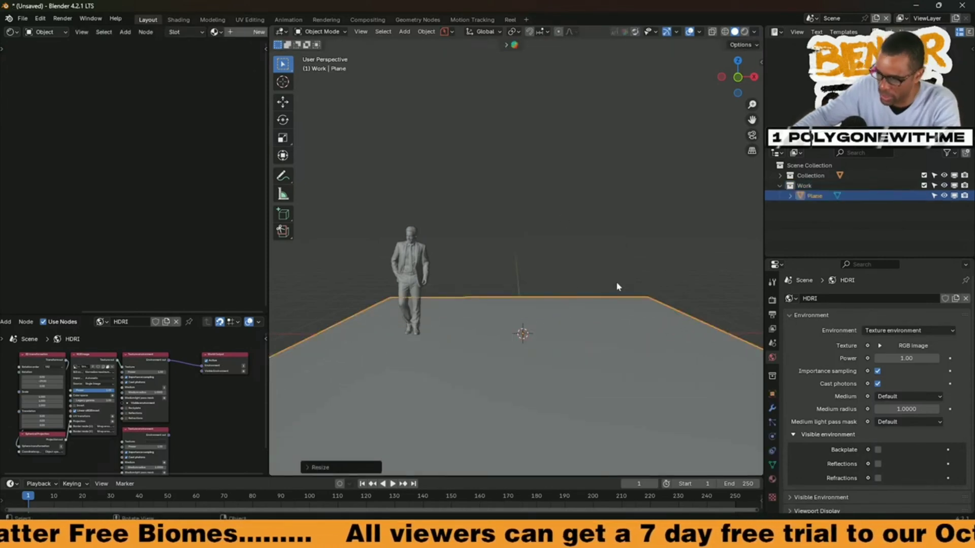
key("ctrl+a")
left_click(542, 287)
scroll(557, 289, "down", 2)
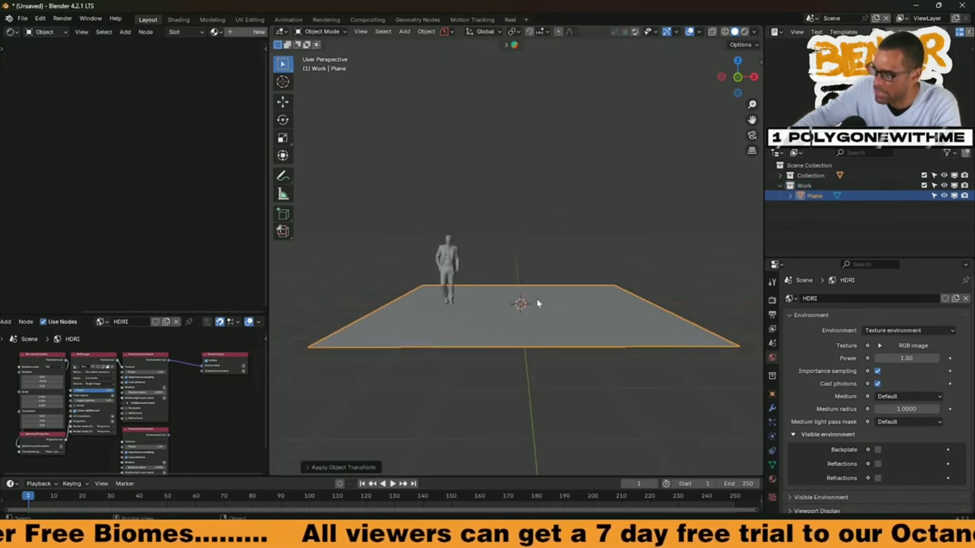
Step: Choose the plane as the scatter emitter in the Biome-Reader add-on
key("n")
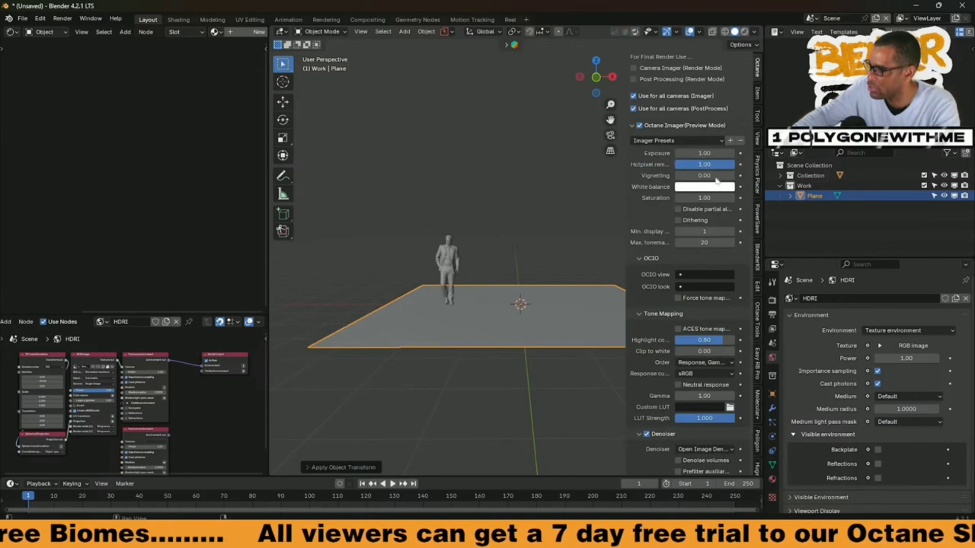
scroll(757, 344, "down", 5)
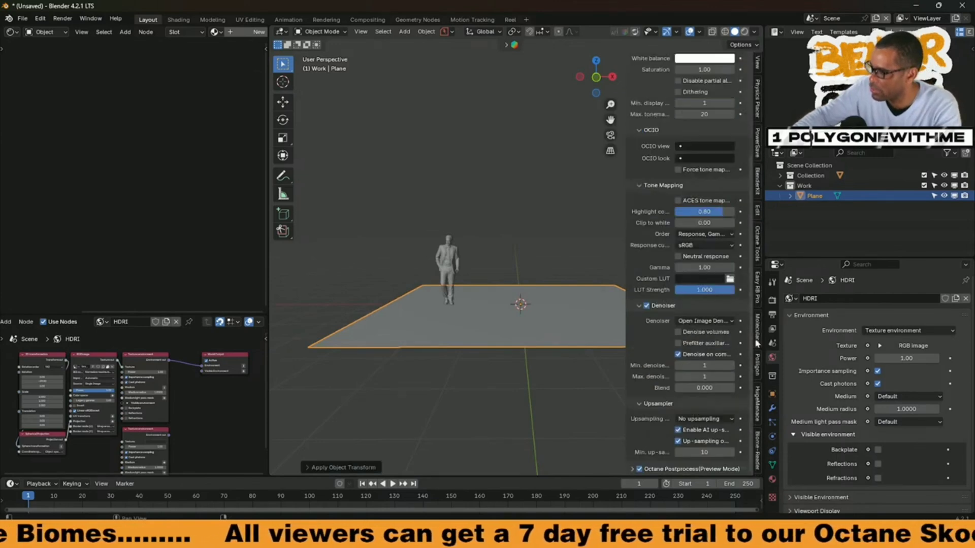
left_click(758, 450)
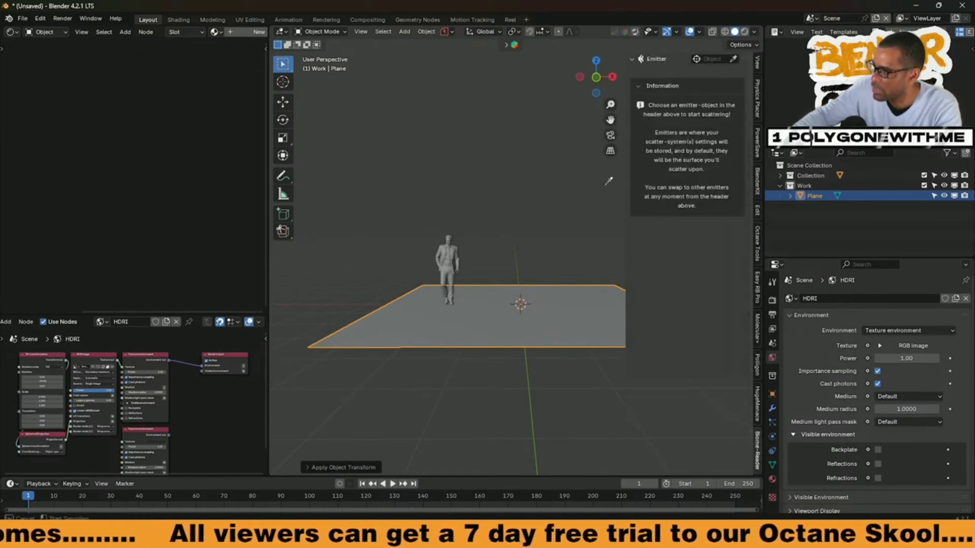
left_click(498, 353)
scroll(486, 349, "down", 3)
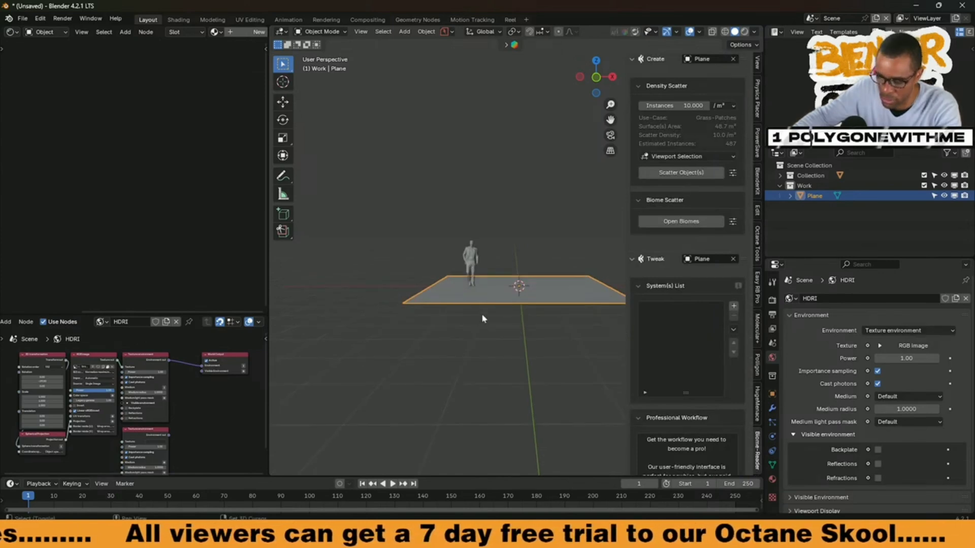
Step: Add a small ico sphere with its scale applied and place it beside the plane, clear of its edge
key("shift+a")
mouse_move(474, 303)
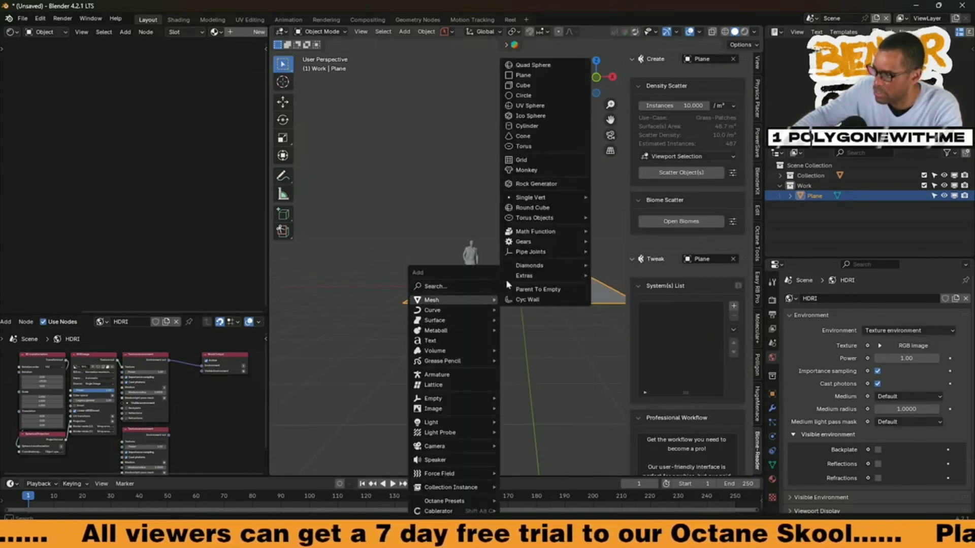
left_click(538, 113)
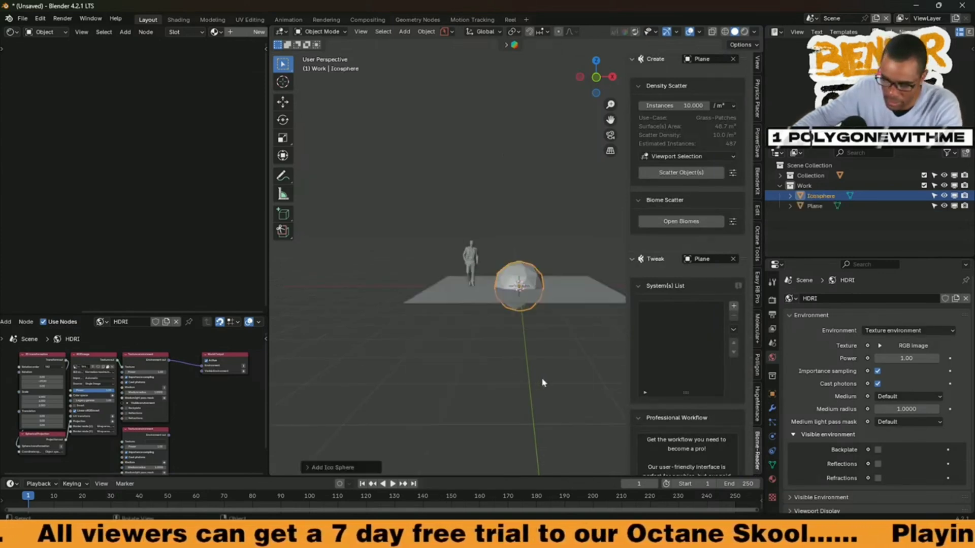
key("s")
left_click(531, 321)
key("ctrl+a")
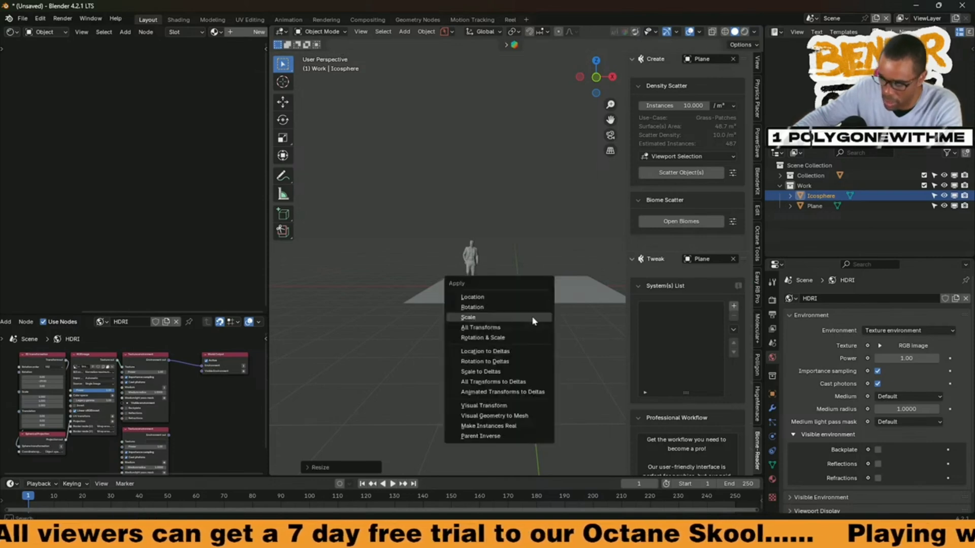
left_click(518, 321)
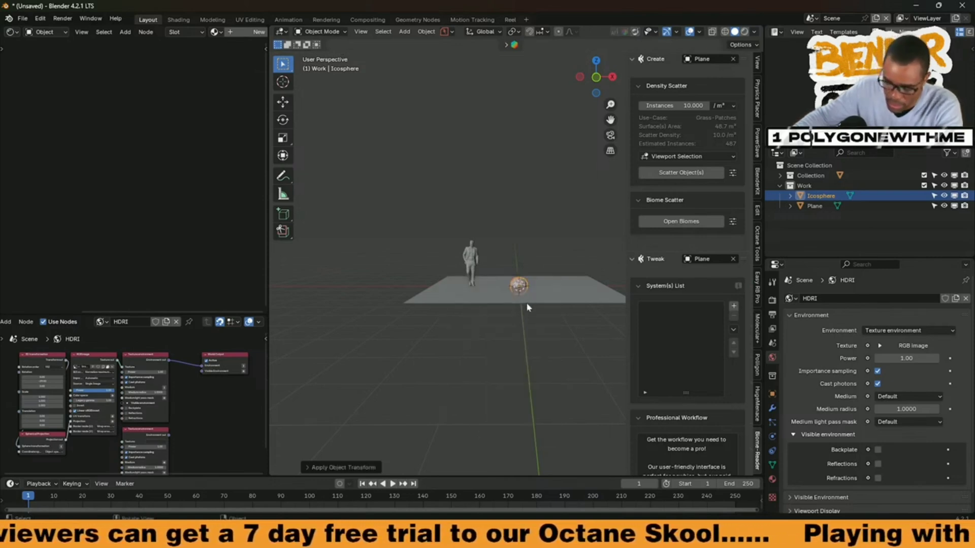
key("g")
left_click(396, 296)
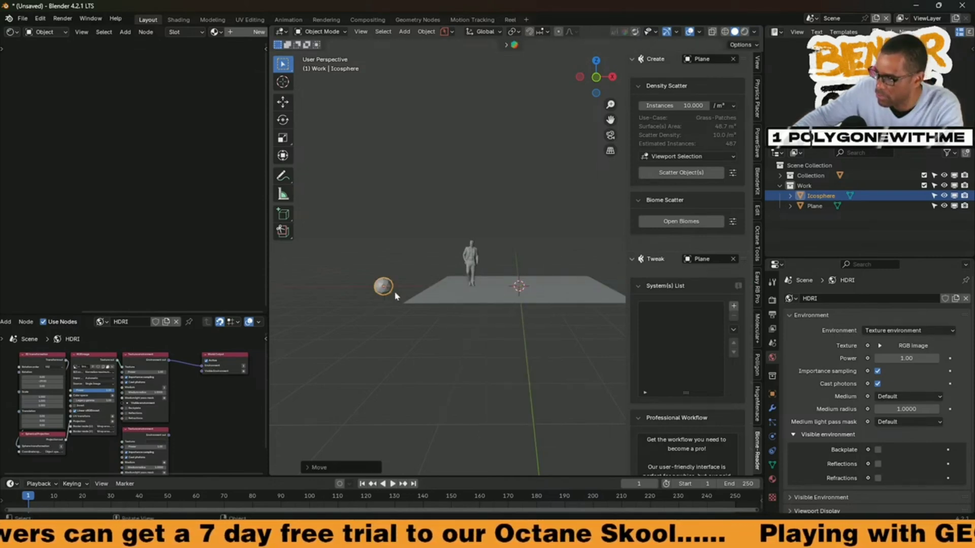
Step: Scatter the selected ico sphere over the plane with Density Scatter and set its density to 1.690
middle_click_drag(501, 288, 384, 245)
scroll(394, 287, "up", 2)
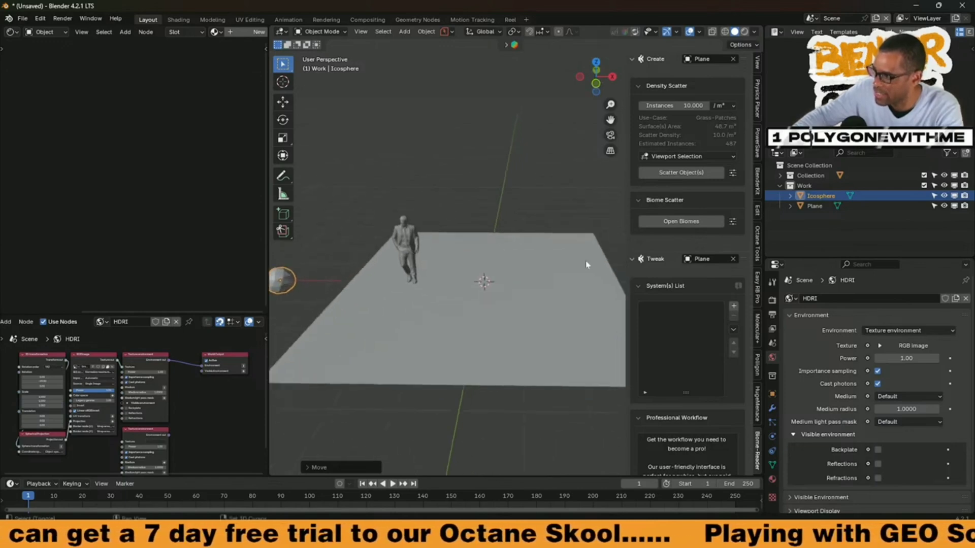
left_click(675, 173)
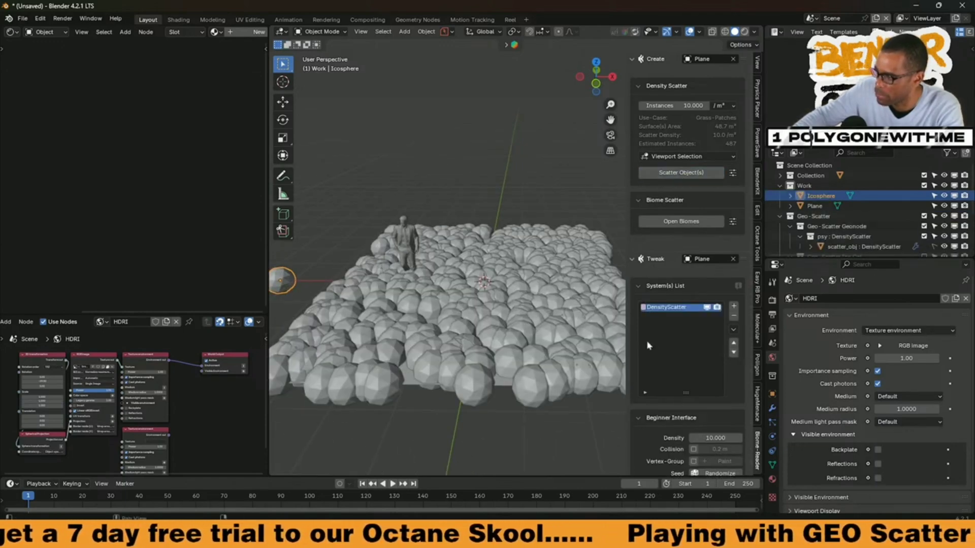
scroll(647, 346, "down", 6)
left_click_drag(715, 296, 673, 295)
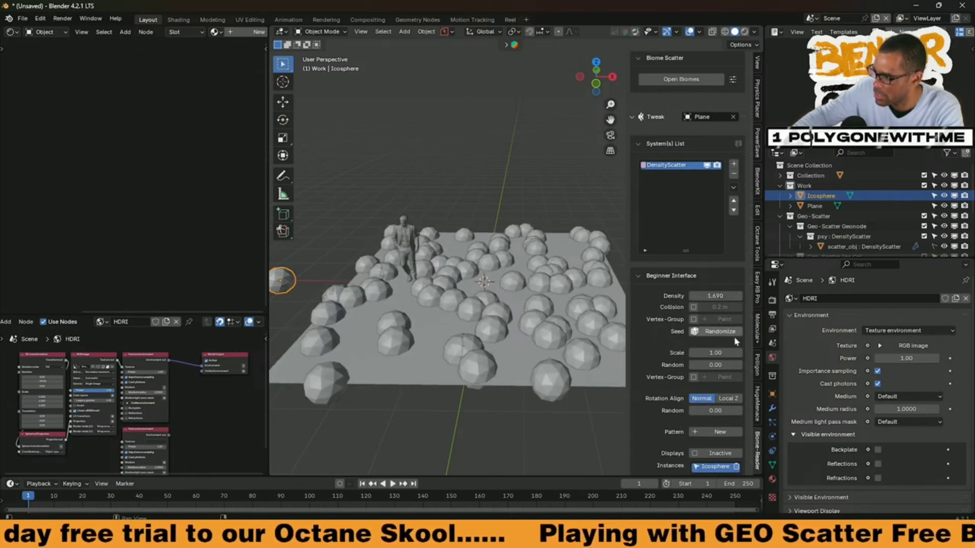
Step: Randomize the scatter's seed twice and enable Collision with a distance of 0.7 m
left_click(720, 333)
left_click(720, 332)
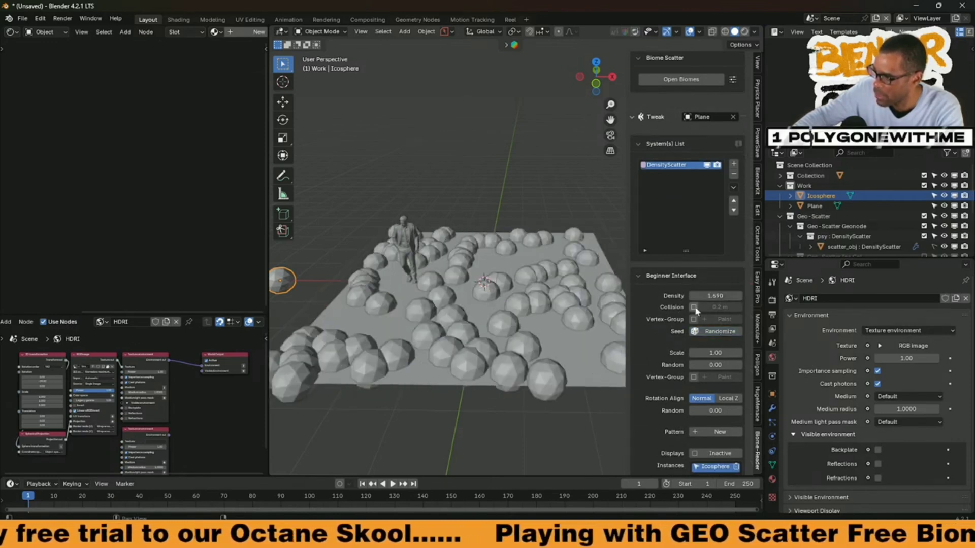
left_click(693, 307)
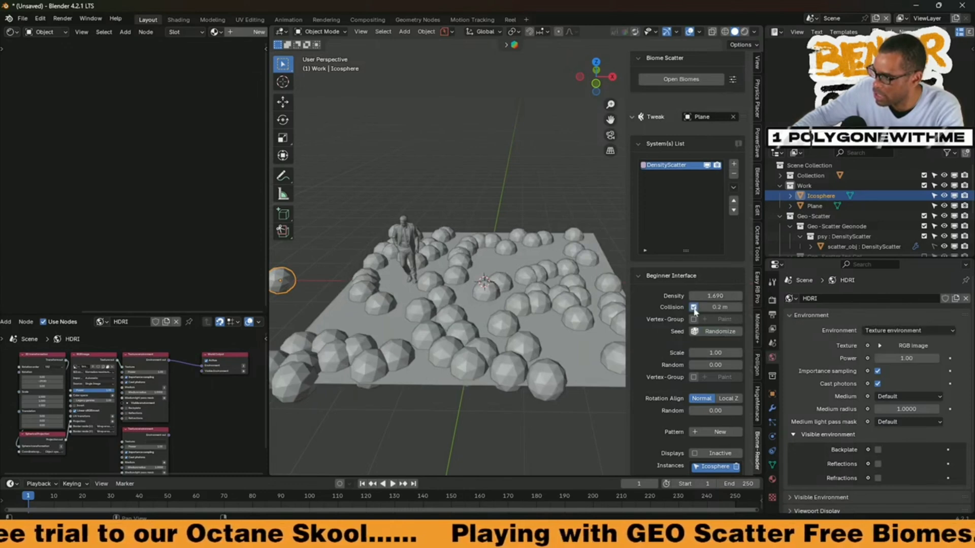
left_click_drag(715, 307, 742, 307)
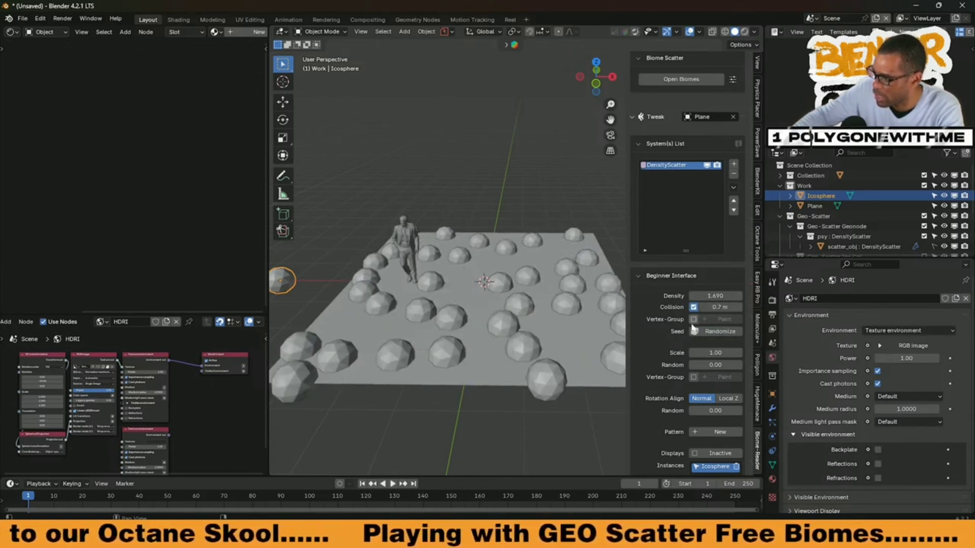
Step: Set the scatter's scale to 1.48 with 1.00 randomness, and align rotation to Local Z with 0.36 randomness
scroll(706, 339, "down", 1)
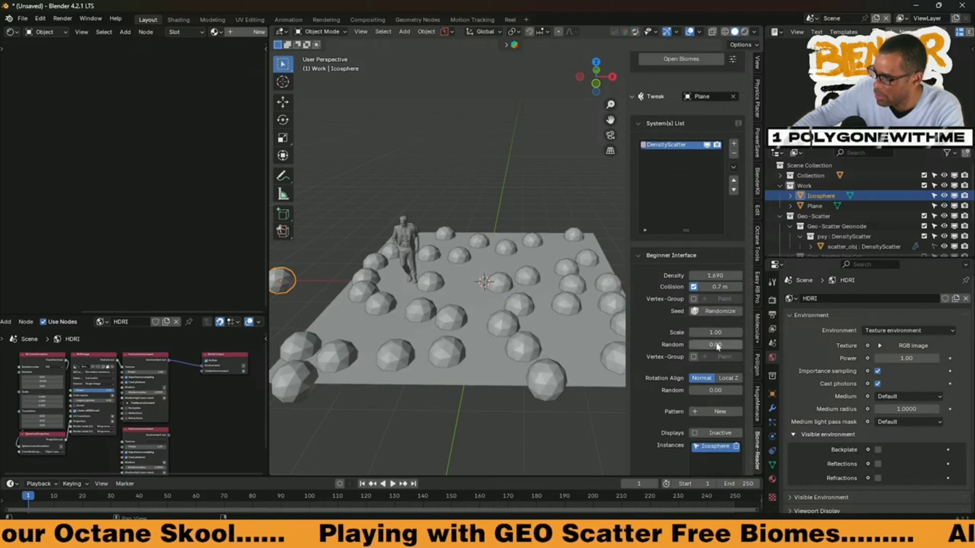
mouse_move(714, 344)
left_mouse_down()
mouse_move(731, 344)
mouse_move(722, 332)
mouse_move(731, 332)
mouse_move(718, 334)
mouse_move(730, 329)
mouse_move(699, 333)
left_mouse_up()
scroll(681, 369, "down", 3)
Step: Examine the scattered spheres from several angles and review the remaining scatter settings
middle_click_drag(488, 264, 448, 296)
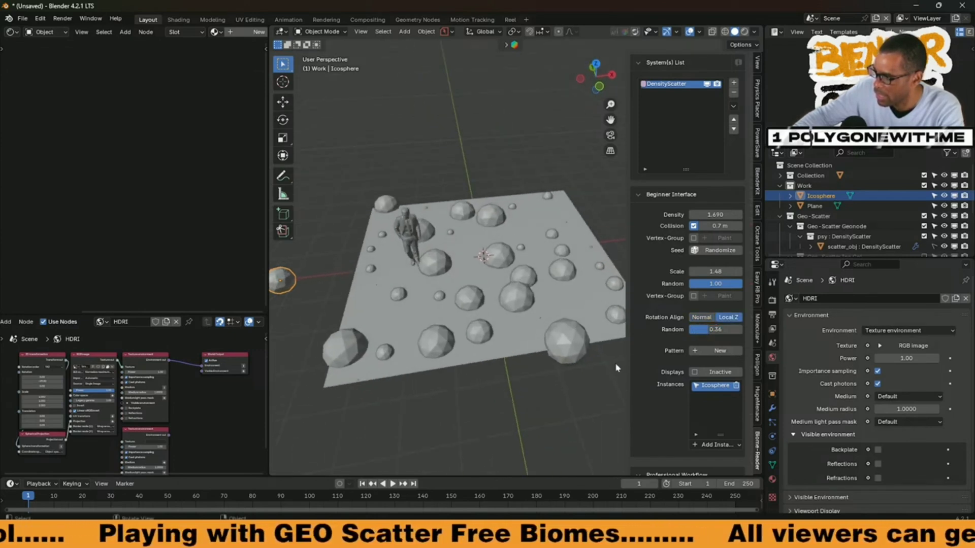
scroll(616, 368, "down", 2)
scroll(660, 387, "down", 8)
scroll(665, 385, "up", 7)
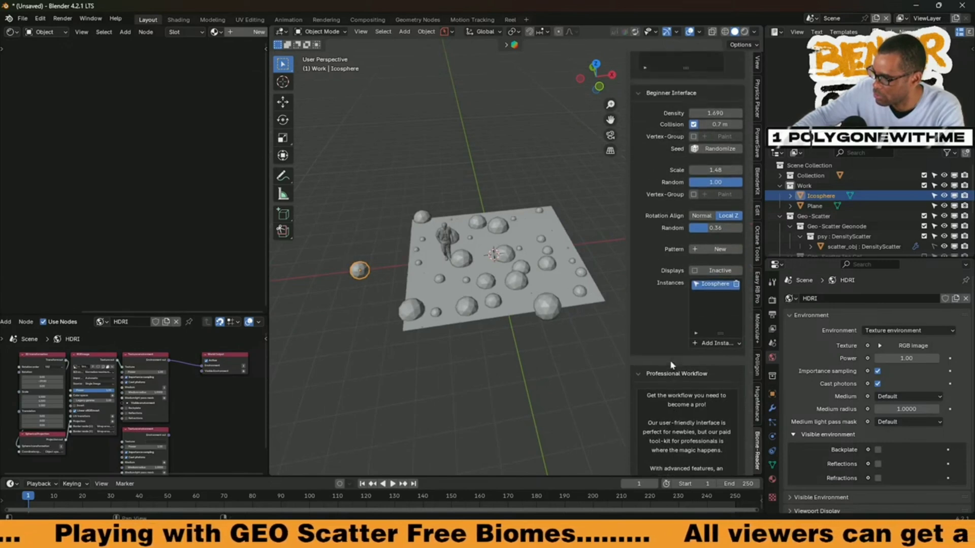
scroll(681, 359, "up", 2)
middle_click_drag(462, 305, 411, 294)
scroll(447, 307, "up", 3)
middle_click_drag(468, 331, 413, 257)
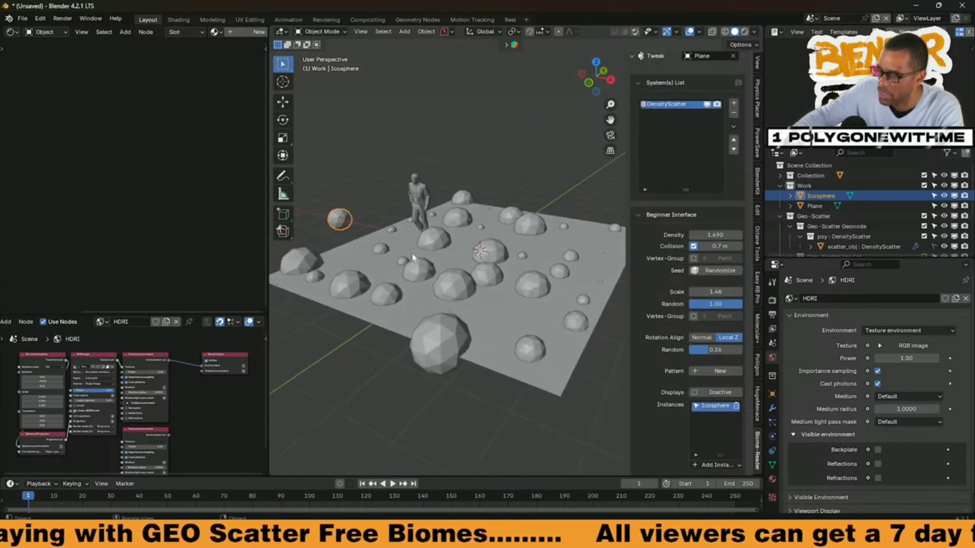
Step: Switch to the Shading workspace, enlarge the asset browser, and load the GScatter asset library
left_click(24, 19)
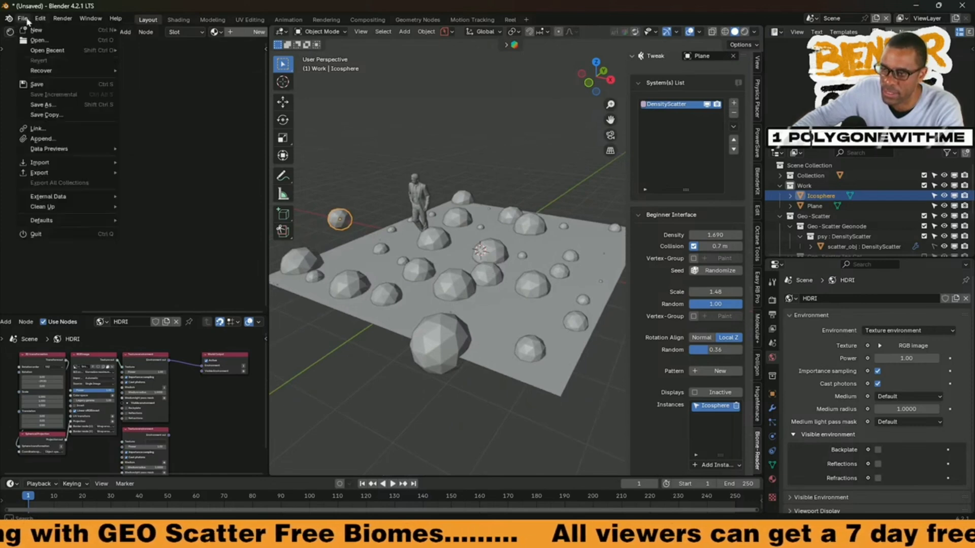
left_click(178, 19)
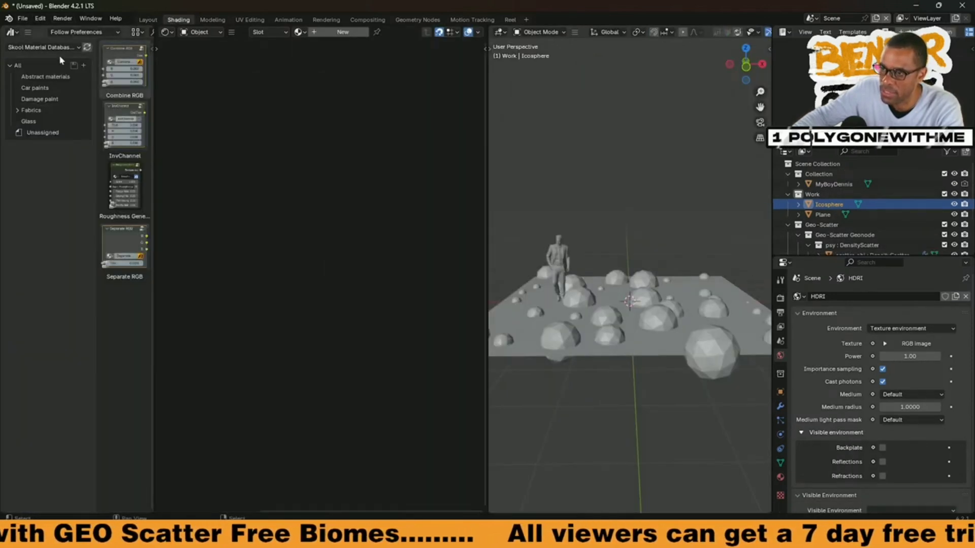
left_click_drag(153, 158, 285, 165)
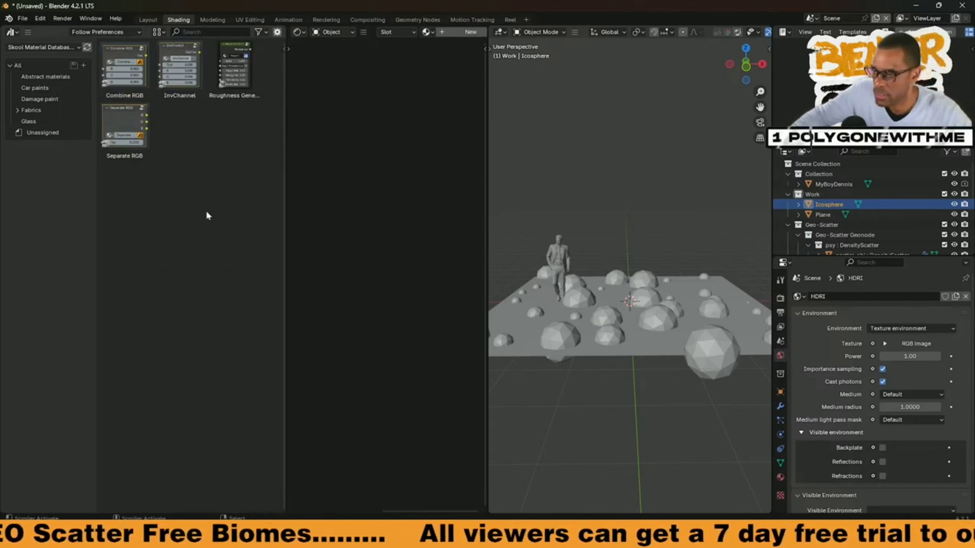
left_click_drag(95, 211, 170, 206)
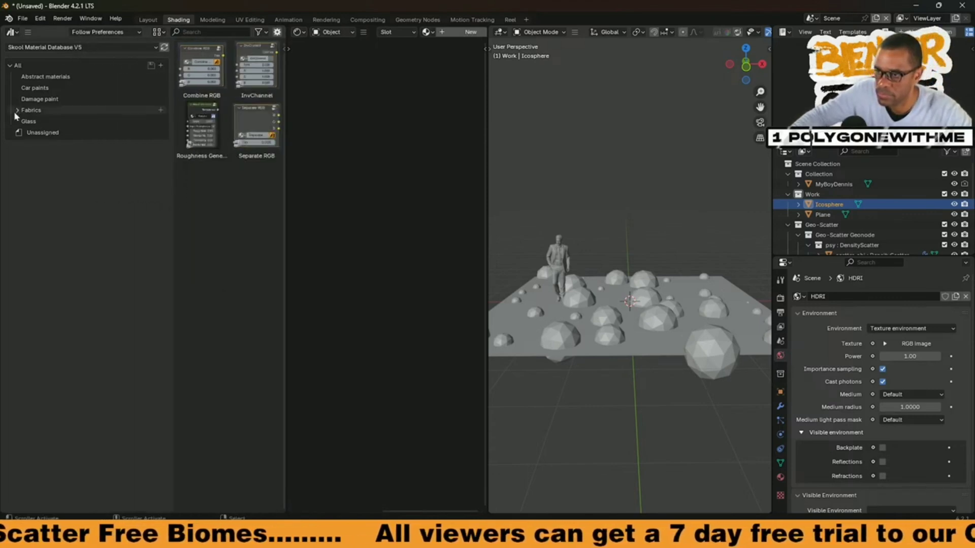
left_click(45, 46)
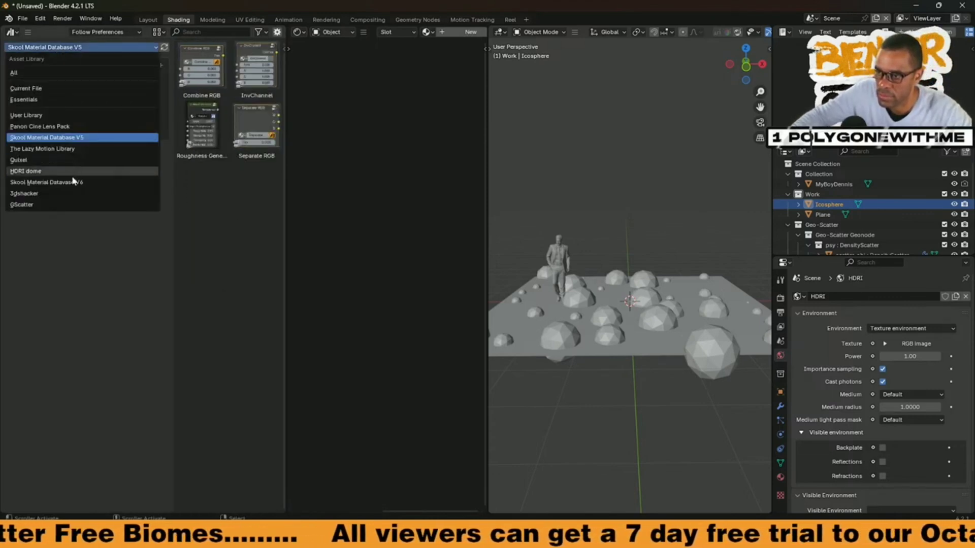
left_click(64, 204)
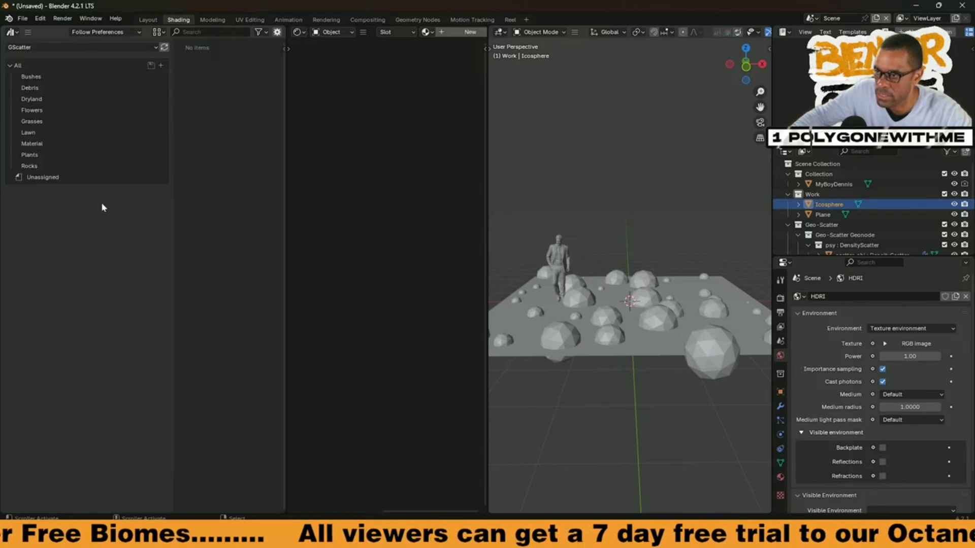
Step: Place the GS Forest ferns B 02 asset from the library's Plants category beside the plane
left_click(31, 111)
left_click(41, 122)
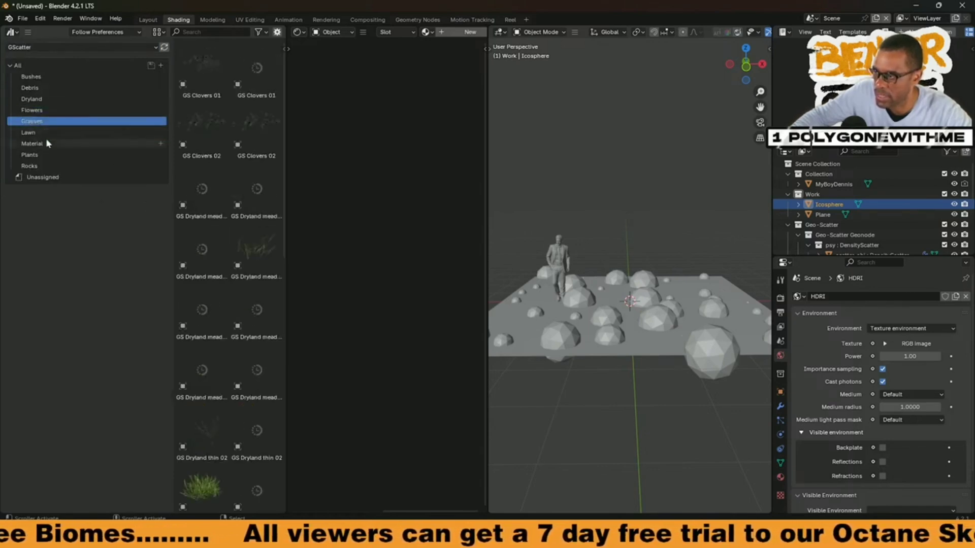
left_click(45, 144)
middle_click_drag(572, 307, 627, 343)
scroll(613, 370, "down", 5)
left_click(50, 155)
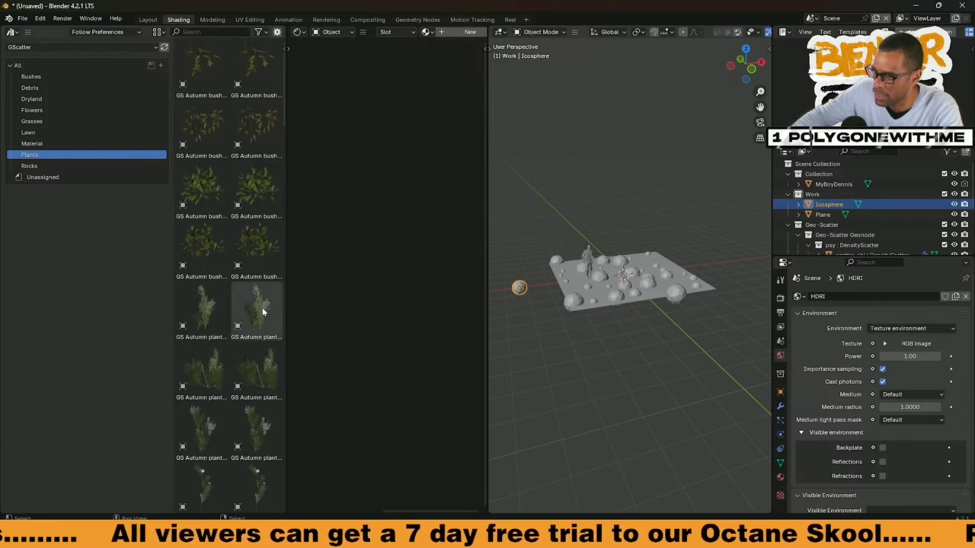
scroll(263, 311, "down", 10)
left_click_drag(262, 226, 532, 325)
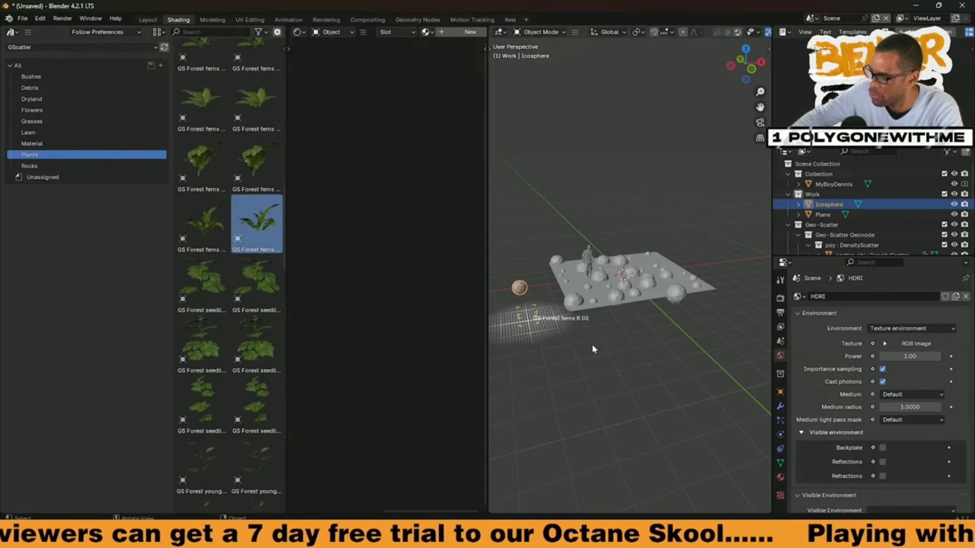
scroll(588, 354, "up", 5)
scroll(626, 345, "down", 6)
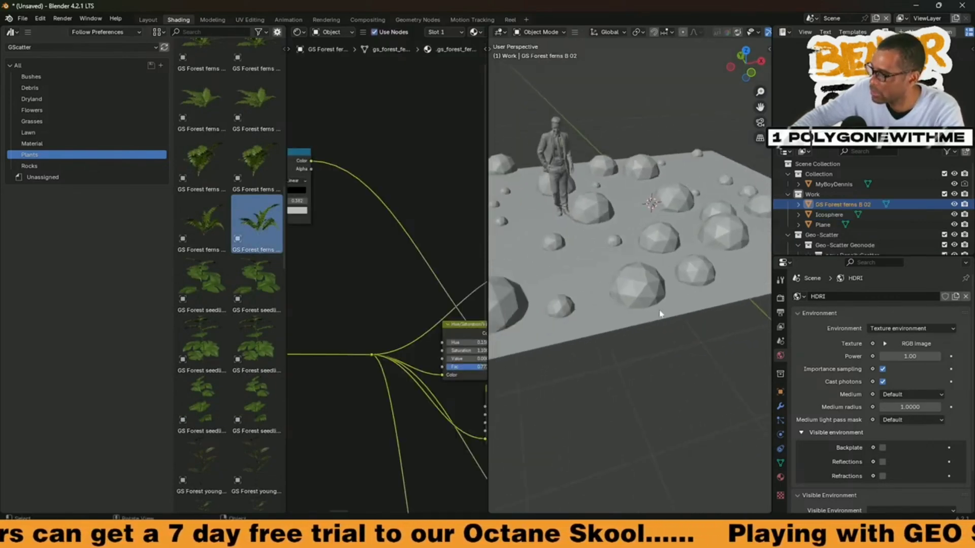
Step: Return to the Layout workspace and scatter the selected fern over the plane with Density Scatter
key("n")
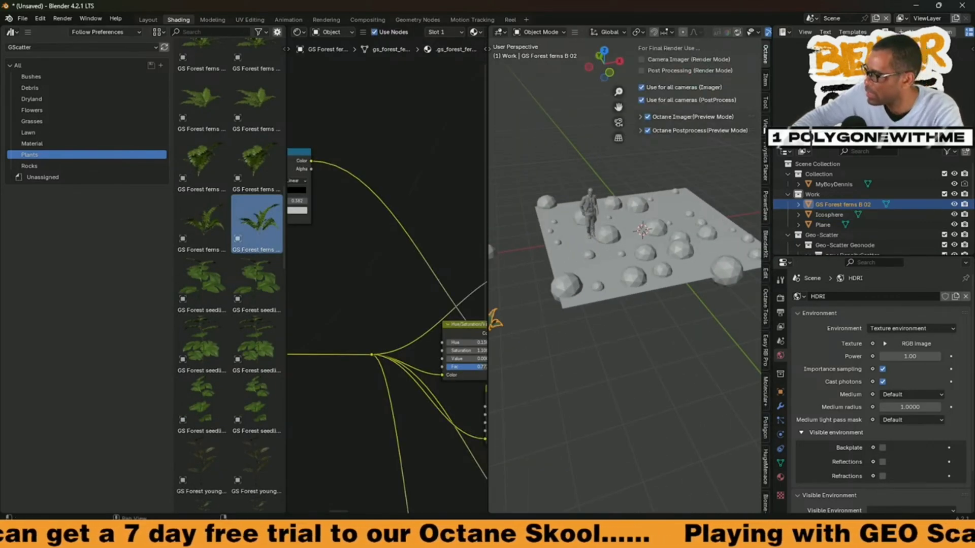
left_click(149, 19)
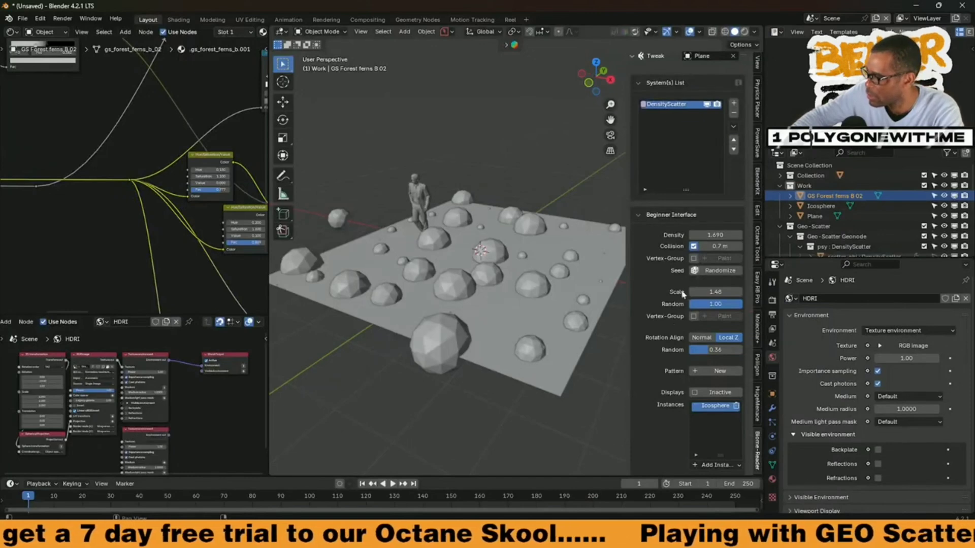
scroll(535, 264, "down", 5)
scroll(536, 264, "up", 2)
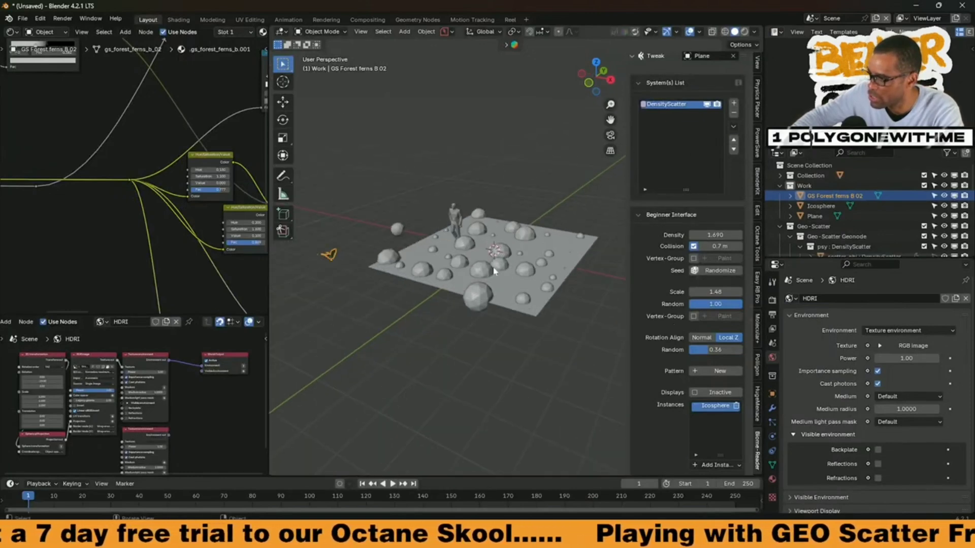
scroll(683, 192, "up", 6)
scroll(683, 192, "up", 1)
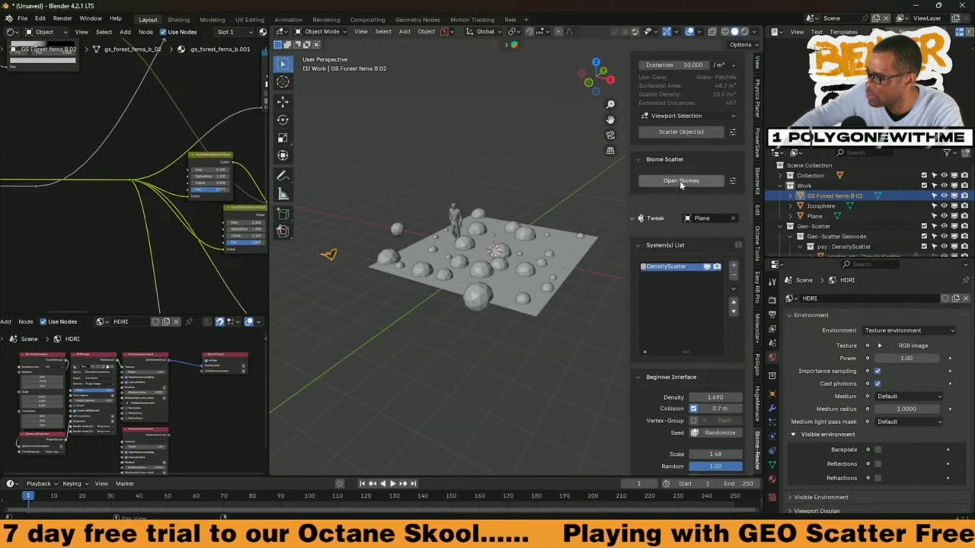
left_click(677, 133)
scroll(524, 315, "up", 3)
scroll(524, 314, "up", 2)
scroll(527, 313, "down", 2)
middle_click_drag(527, 313, 546, 306)
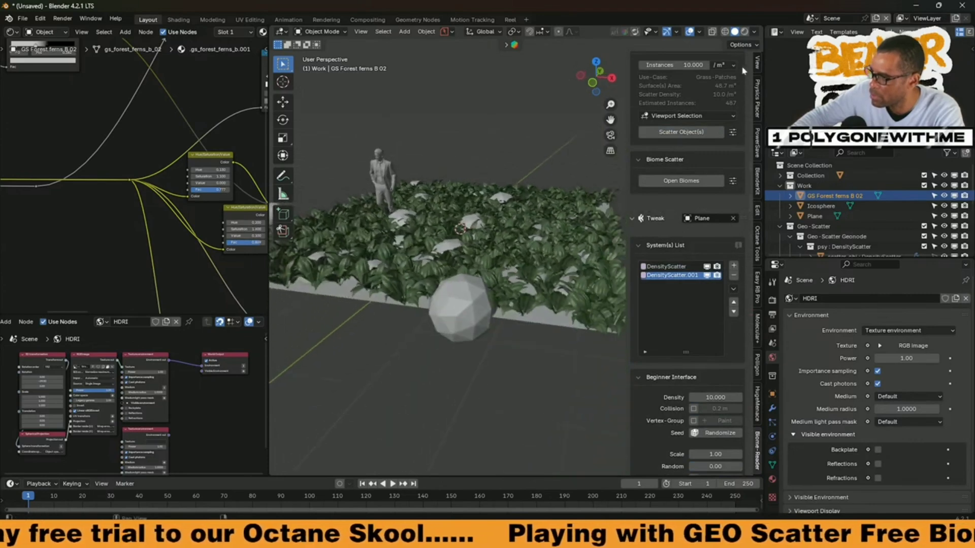
Step: Preview the scattered ferns and spheres in rendered shading and view them from above
key("shift+z")
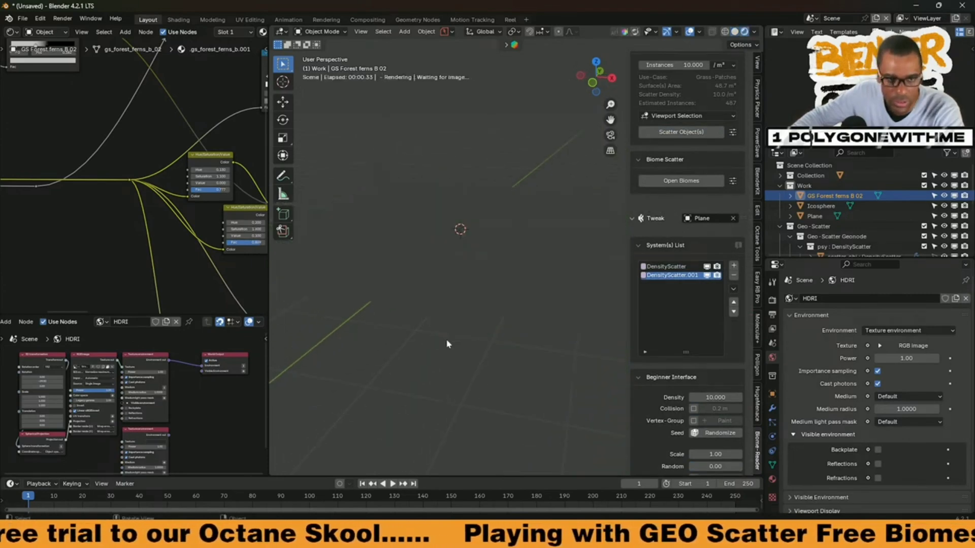
scroll(502, 346, "up", 3)
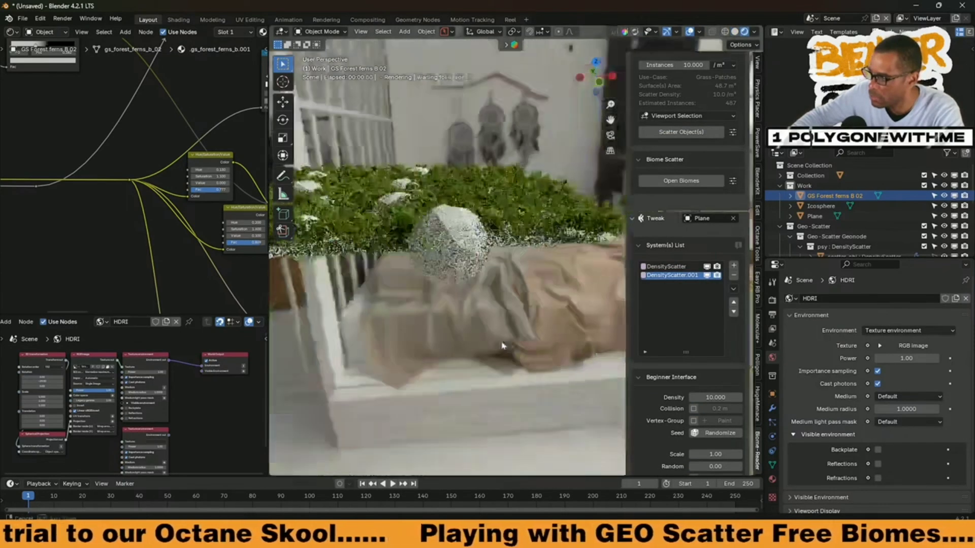
middle_click_drag(502, 346, 472, 350)
middle_click_drag(391, 227, 482, 404, "shift")
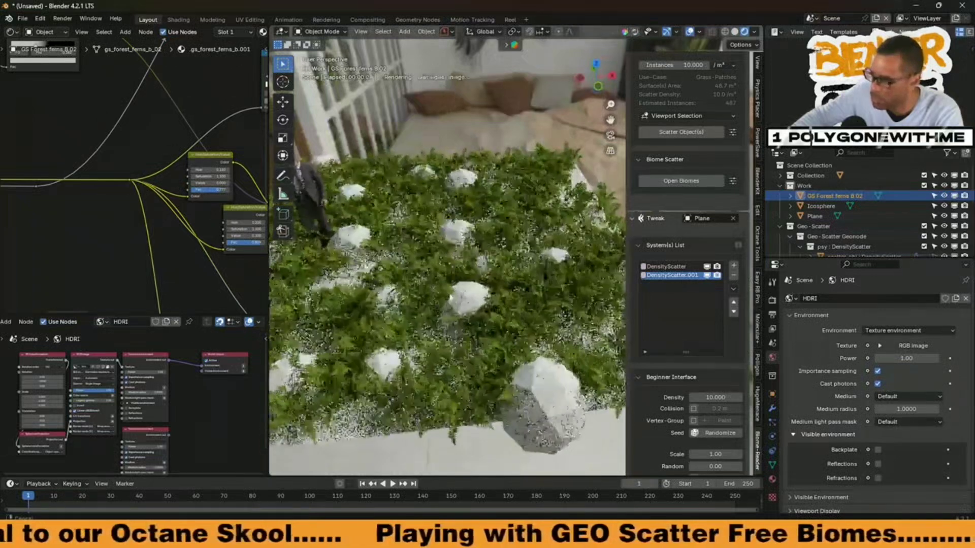
Step: Set the fern scatter's scale randomness to 1.00, density to 16.030, and rotation alignment randomness to 0.56
scroll(688, 401, "down", 2)
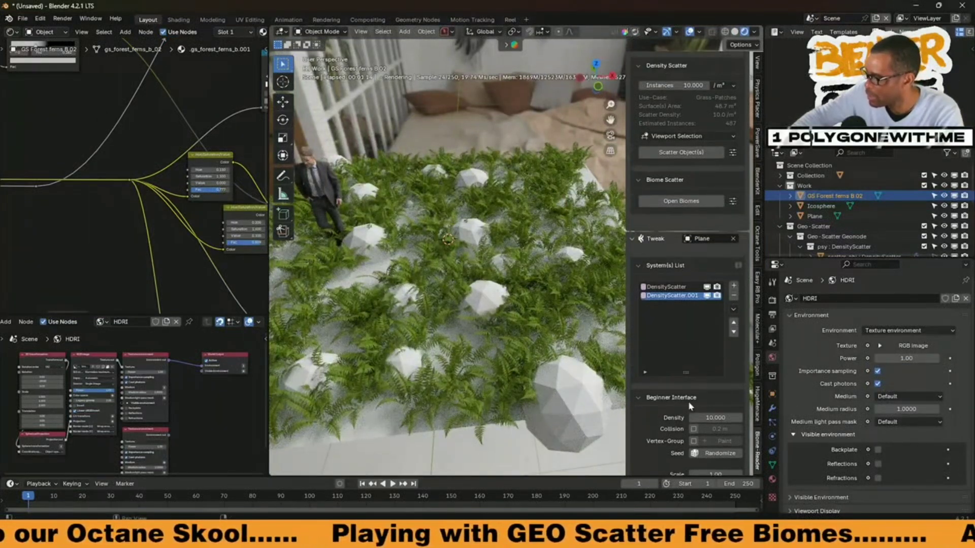
left_click_drag(695, 426, 741, 425)
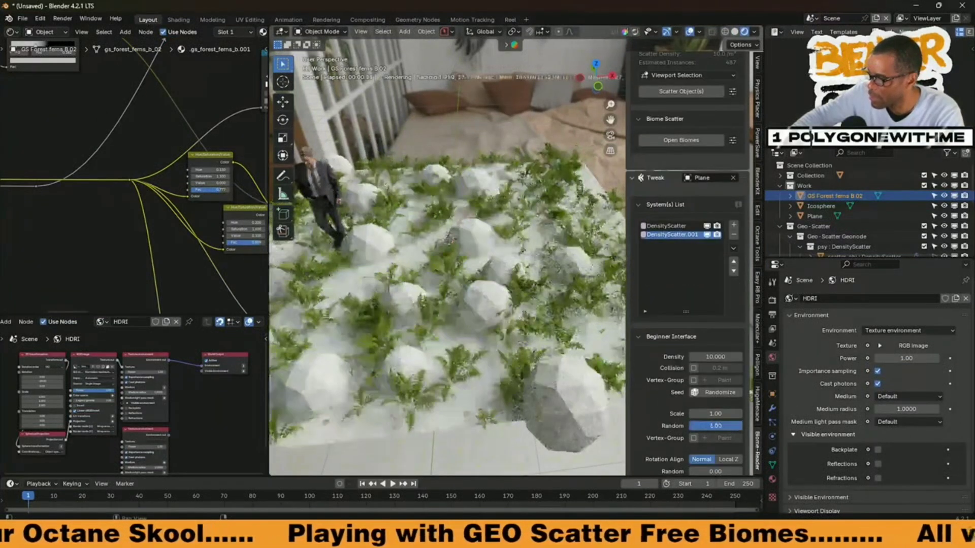
left_click_drag(716, 357, 726, 356)
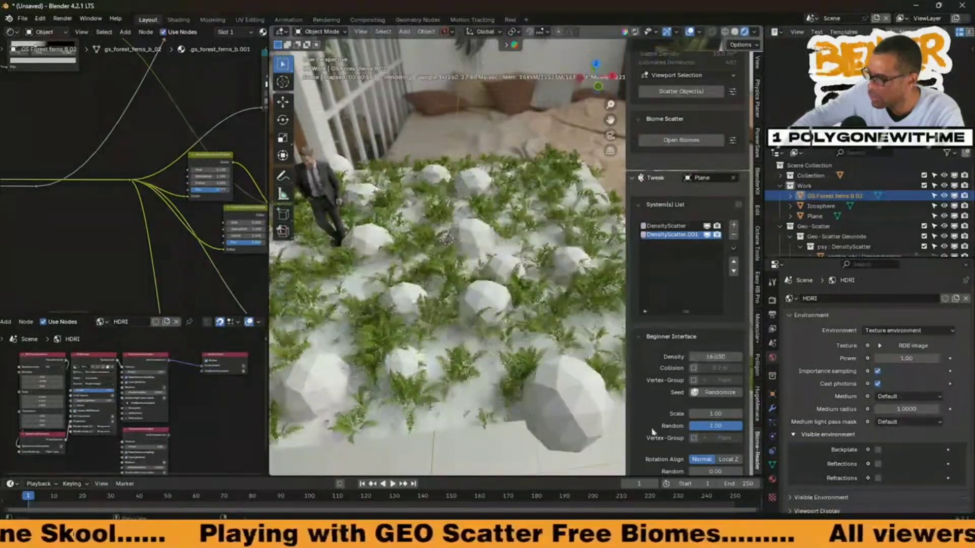
scroll(655, 427, "down", 5)
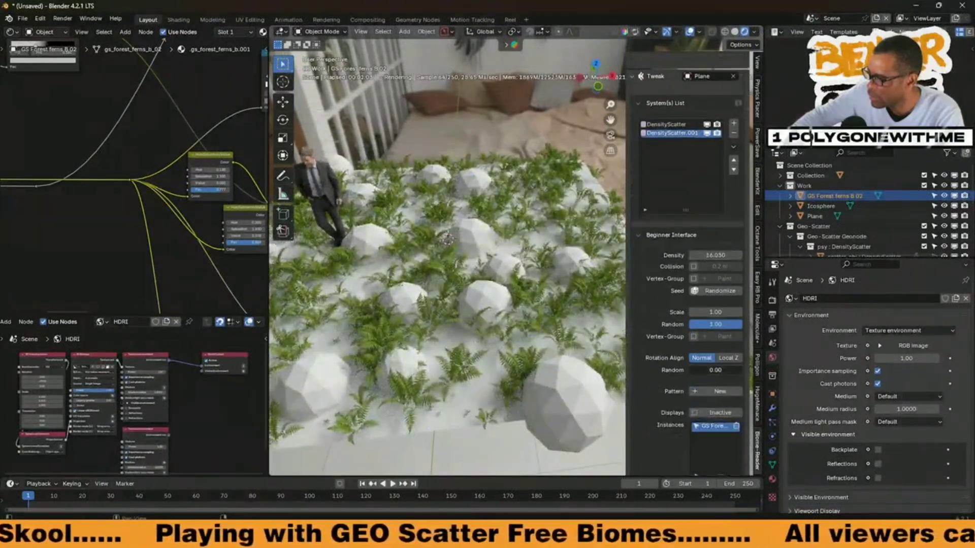
left_click_drag(703, 370, 733, 370)
middle_click_drag(370, 322, 448, 402)
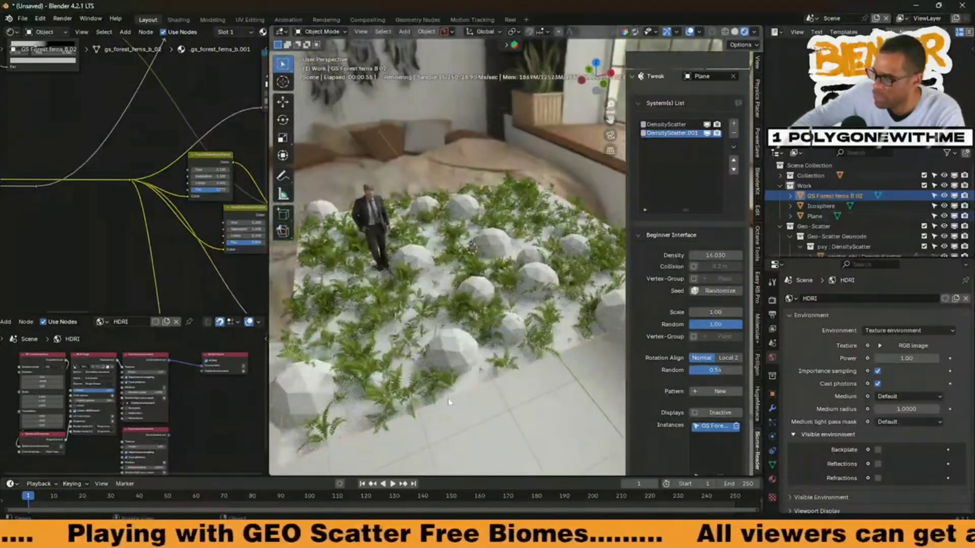
Step: Select the plane and apply the GS Ground 04 material to it from the GScatter library's Material category
left_click(463, 392)
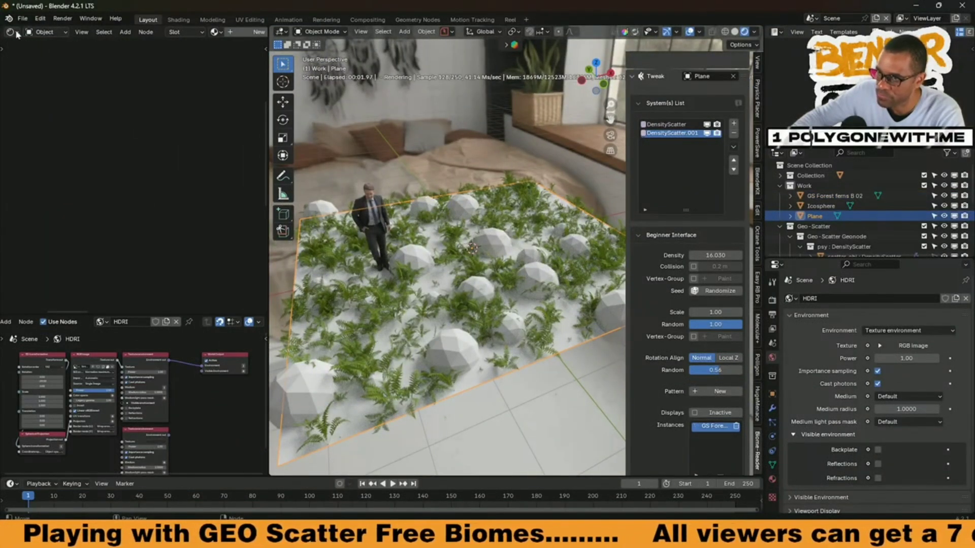
left_click(178, 19)
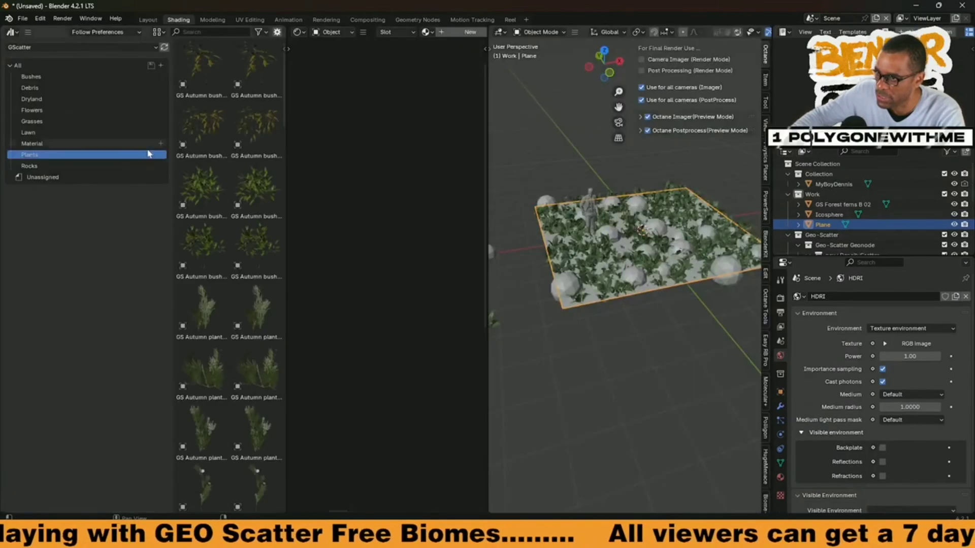
left_click(32, 143)
left_click(42, 122)
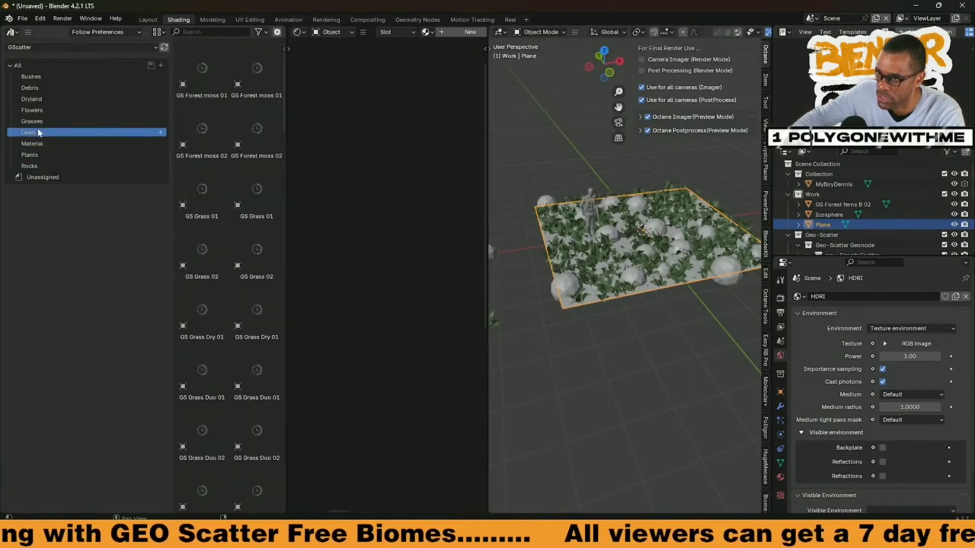
left_click(39, 144)
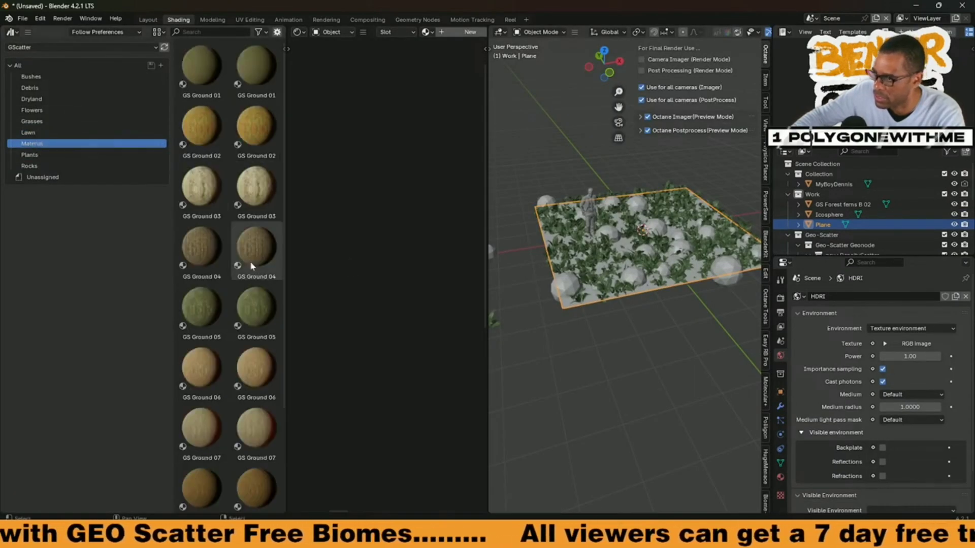
left_click_drag(258, 243, 600, 296)
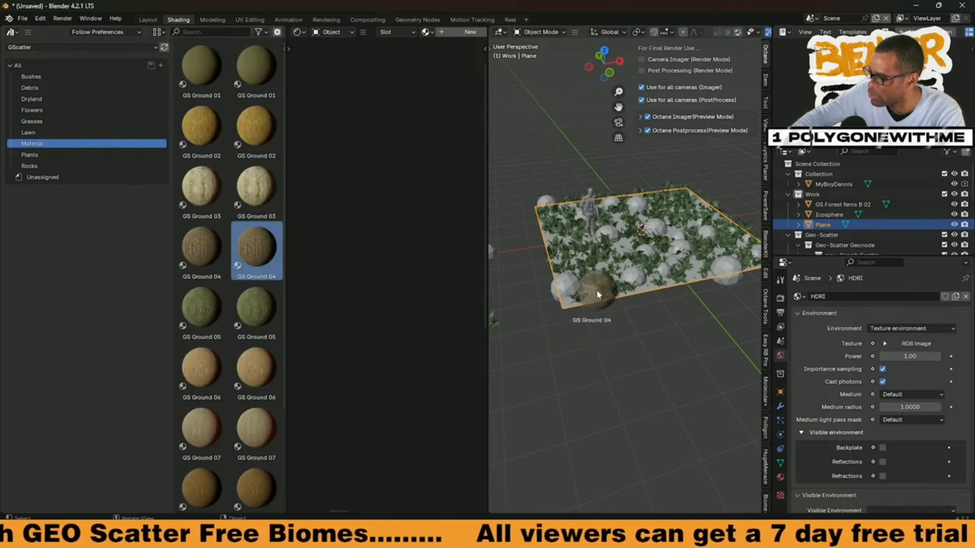
left_click_drag(600, 330, 604, 337)
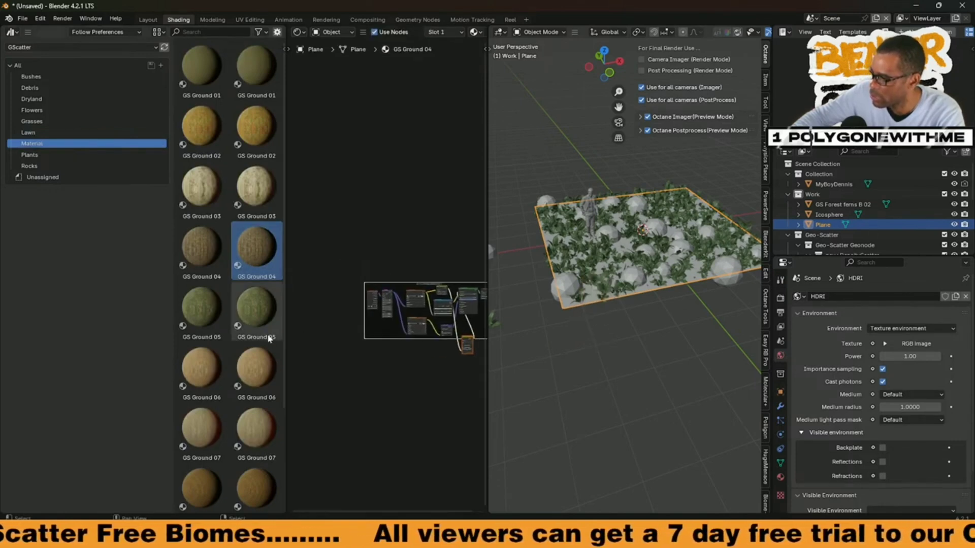
Step: Check the ground material's nodes and replace it on the plane with the other GS Ground 04 asset
scroll(413, 320, "up", 4)
scroll(412, 320, "up", 4)
middle_click_drag(473, 307, 363, 351)
scroll(364, 351, "up", 1)
scroll(365, 354, "down", 3)
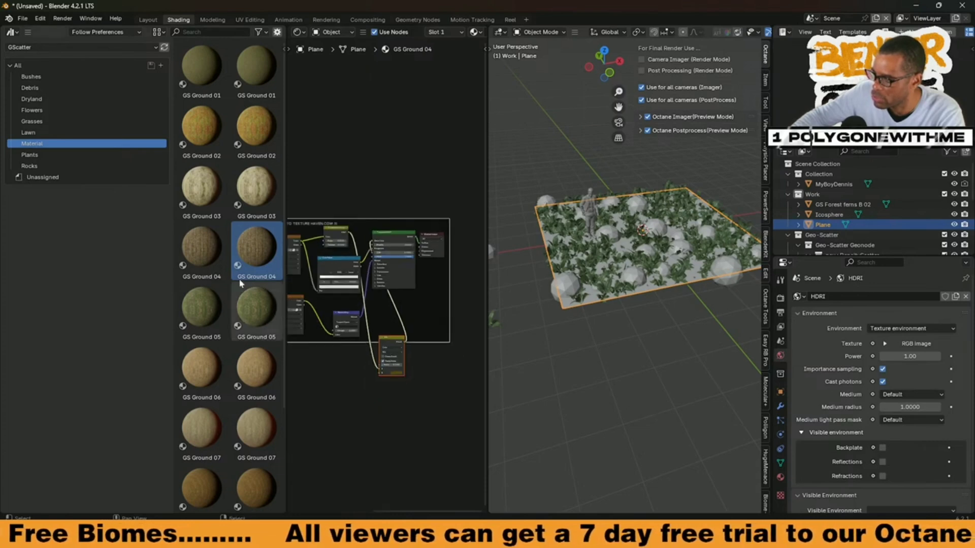
left_click_drag(203, 246, 627, 265)
middle_click_drag(712, 329, 684, 332)
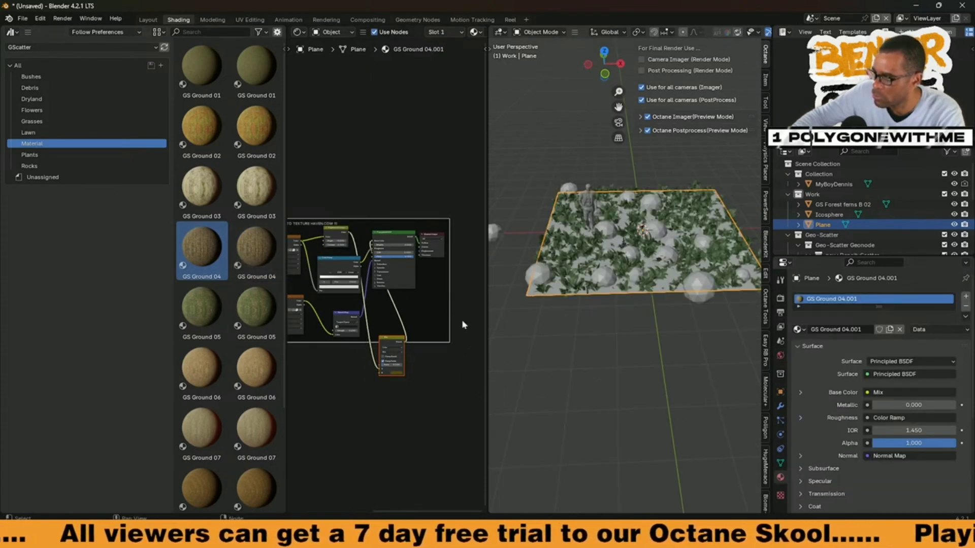
Step: Widen the shader editor and examine the complete node setup of the plane's ground material
scroll(609, 322, "up", 5)
scroll(358, 317, "up", 3)
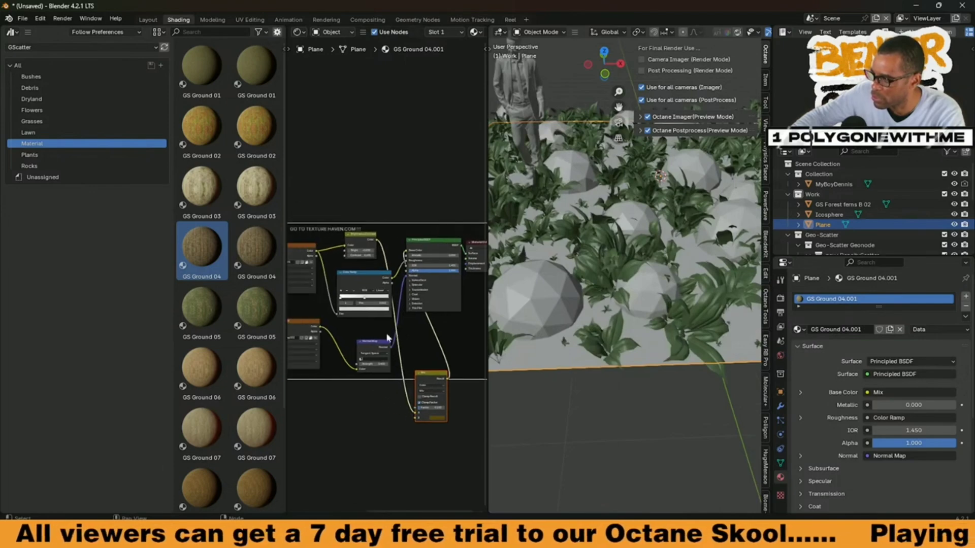
left_click_drag(285, 316, 114, 323)
middle_click_drag(274, 335, 325, 326)
scroll(375, 327, "up", 1)
scroll(627, 326, "down", 4)
Step: Preview the plane with its ground material in rendered shading and inspect it from a lower angle
middle_click_drag(627, 329, 655, 320)
scroll(741, 33, "down", 3)
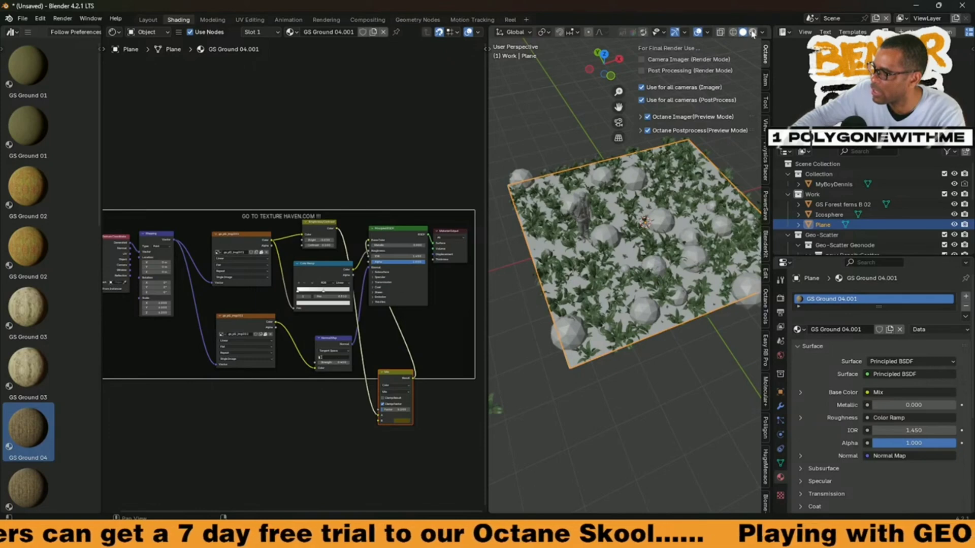
left_click(752, 32)
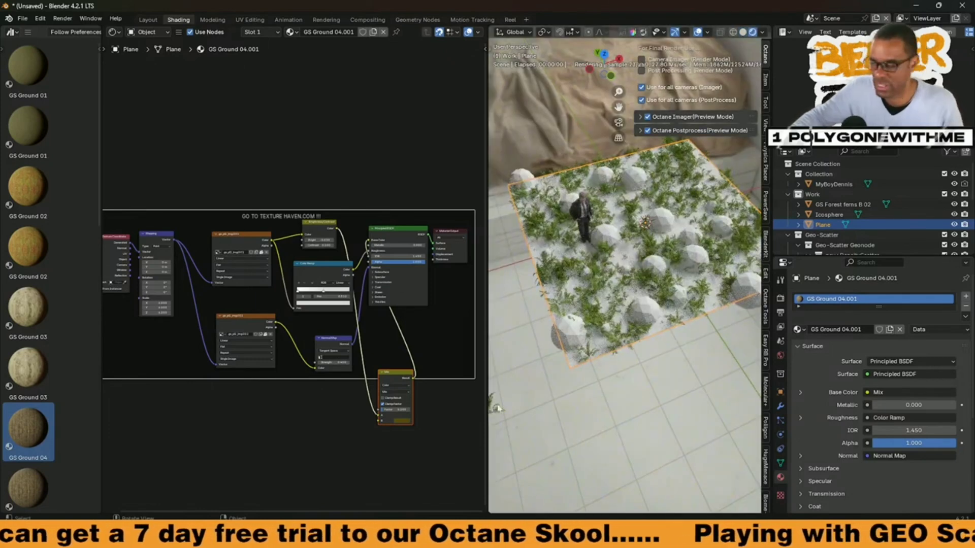
middle_click_drag(622, 256, 638, 355)
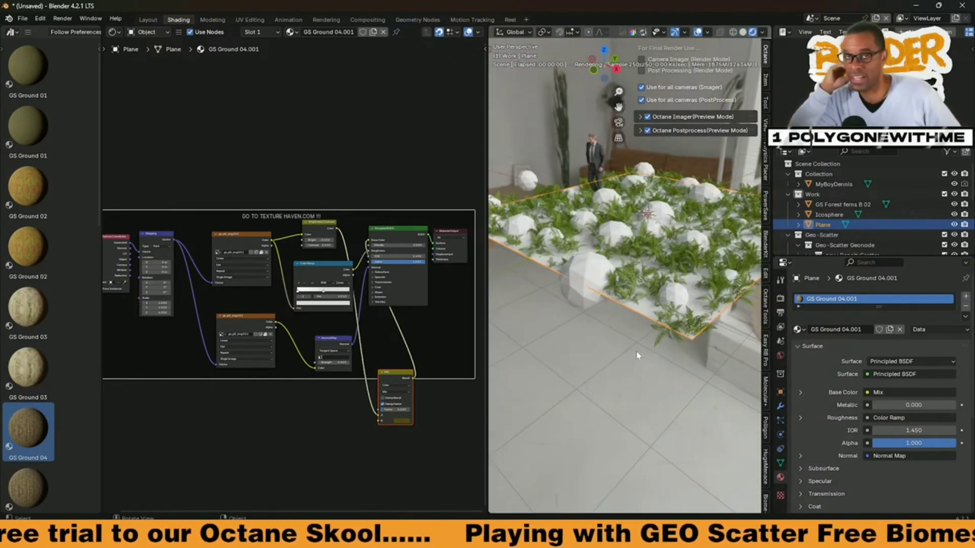